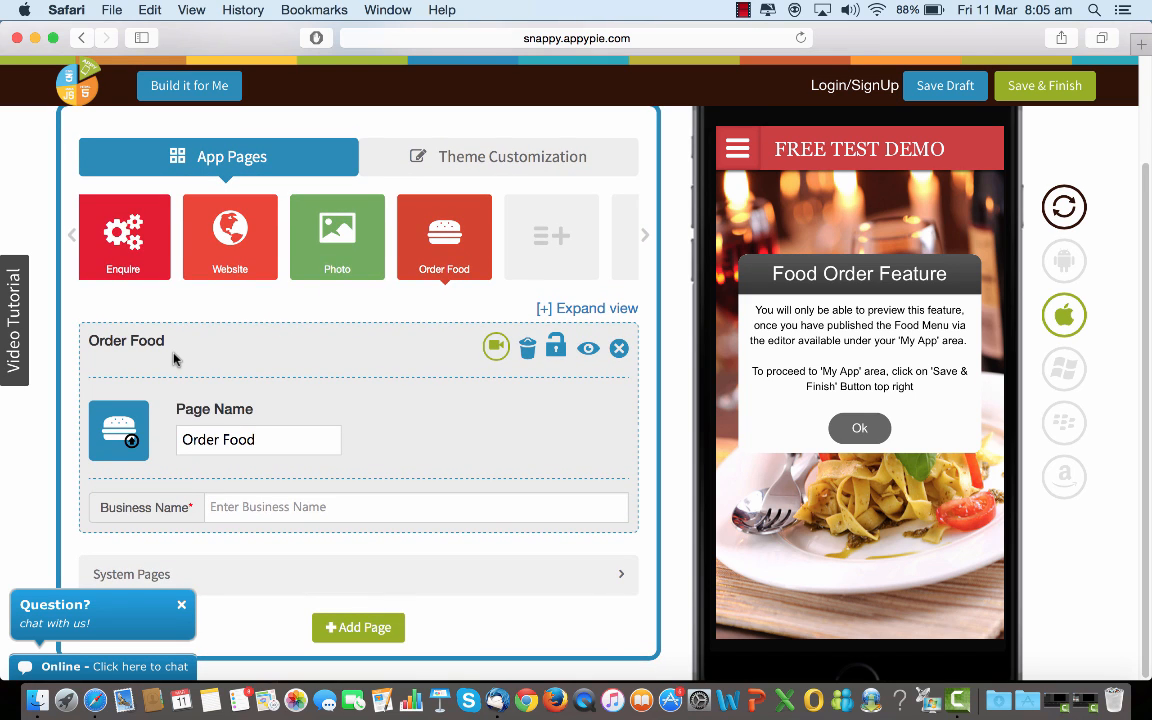
# Step: Enter "The Dragon Fly Outlet" as the business name of the Order Food page
pyautogui.click(226, 506)
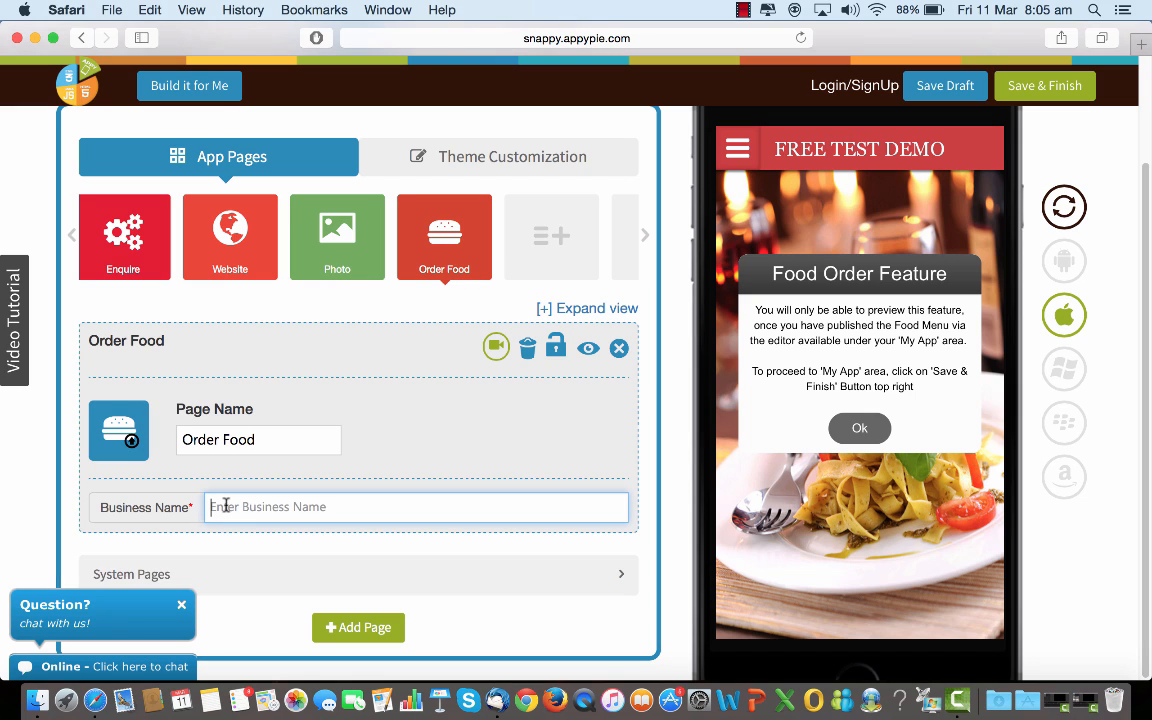
pyautogui.write('The Dragon')
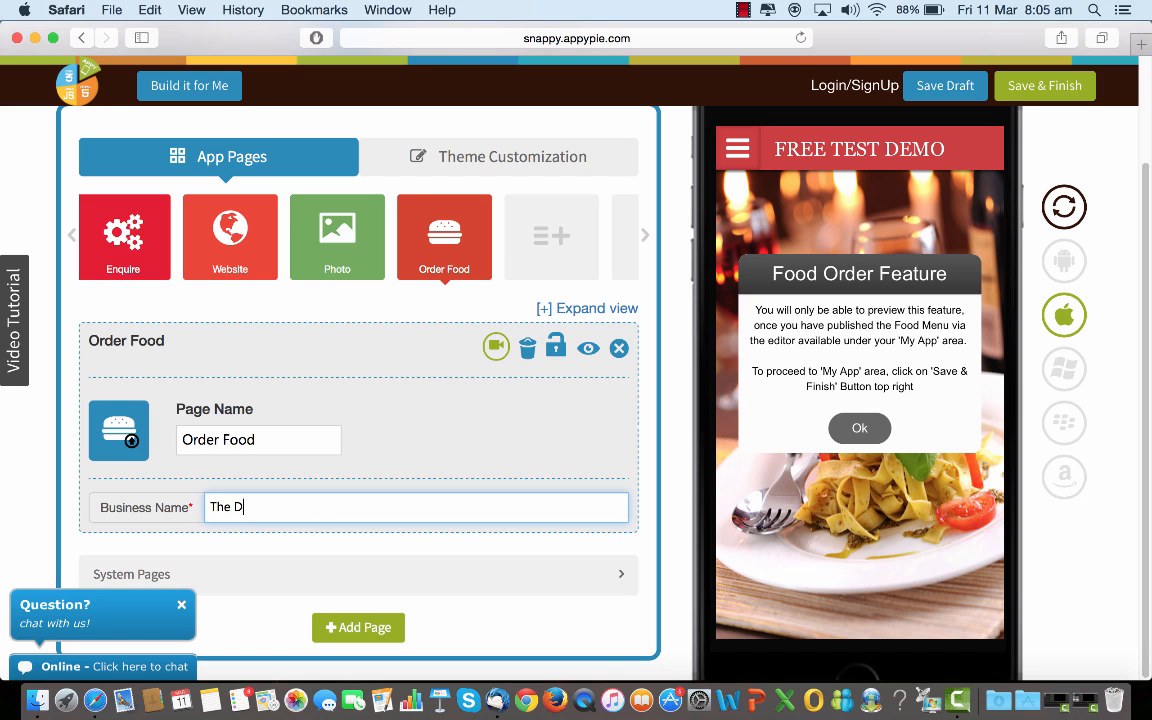
pyautogui.write(' Fly Outlet')
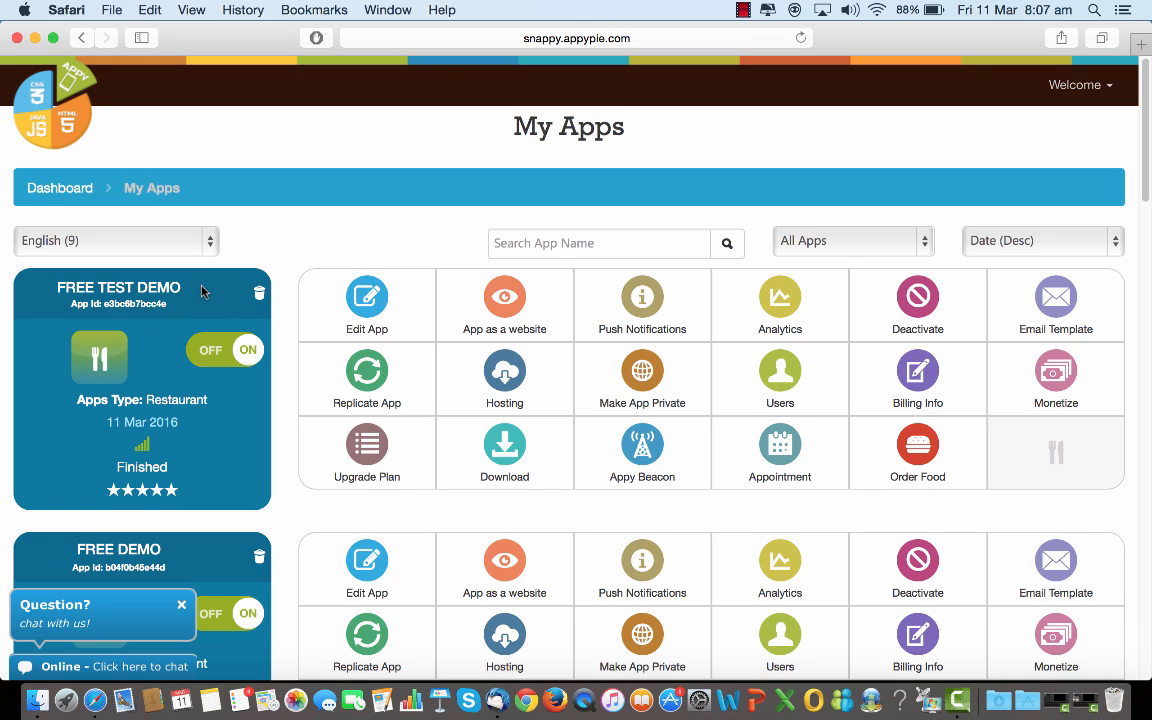
# Step: Open the Order Food feature of the FREE TEST DEMO app and go to its configuration settings
pyautogui.click(918, 459)
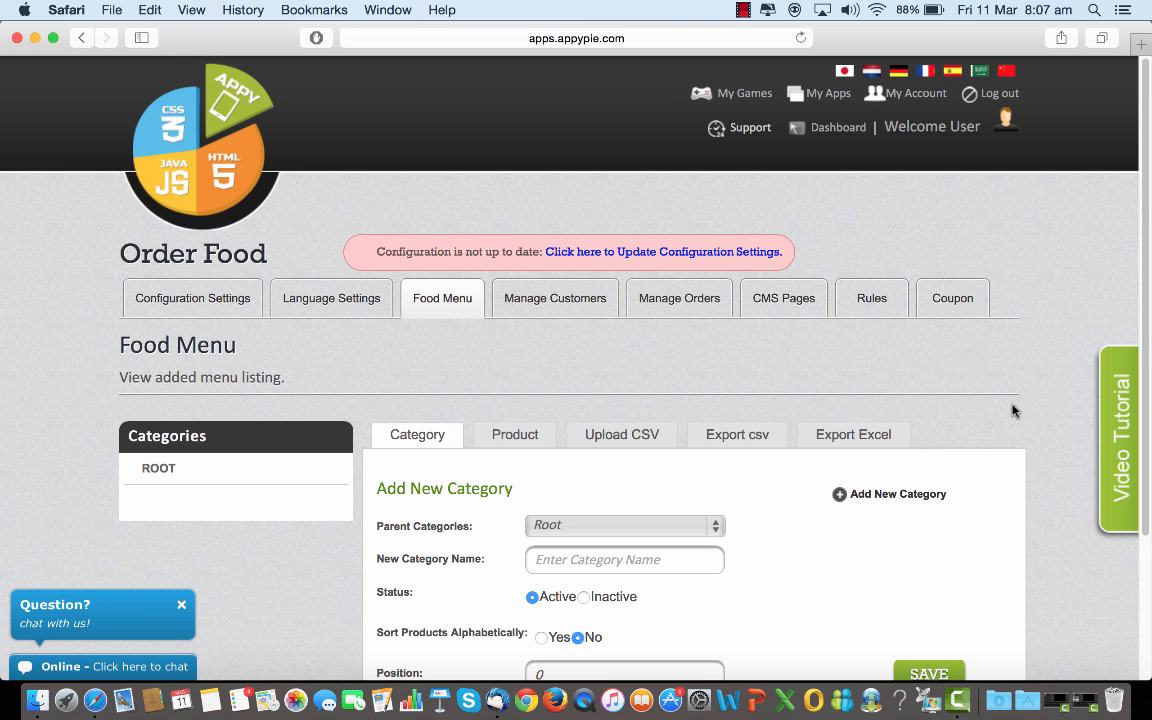
pyautogui.scroll(-3, 1012, 410)
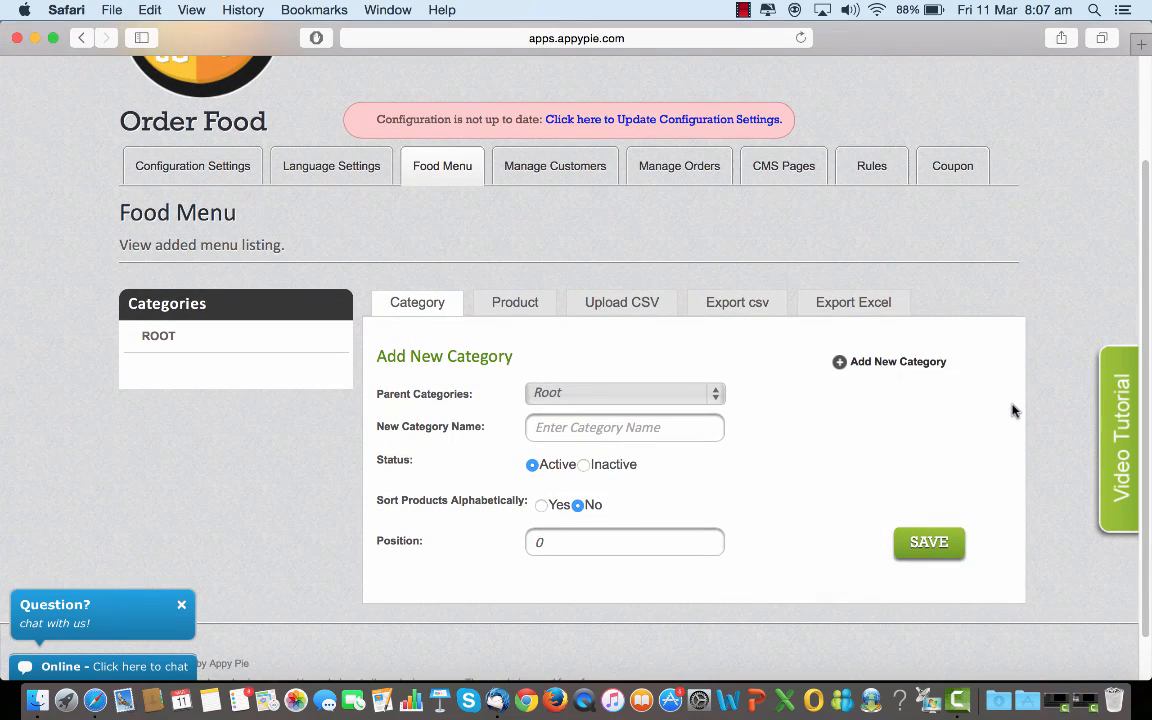
pyautogui.click(203, 168)
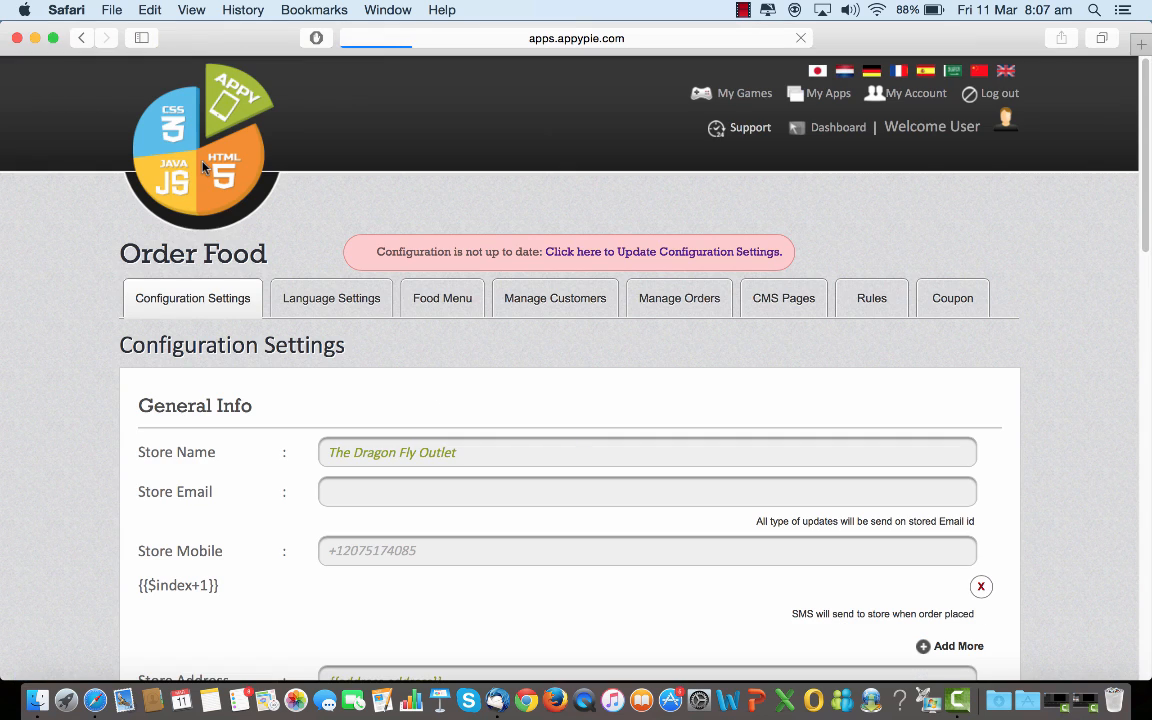
# Step: Examine the General Info fields for the store's name, email, mobile number and address
pyautogui.scroll(-2, 735, 388)
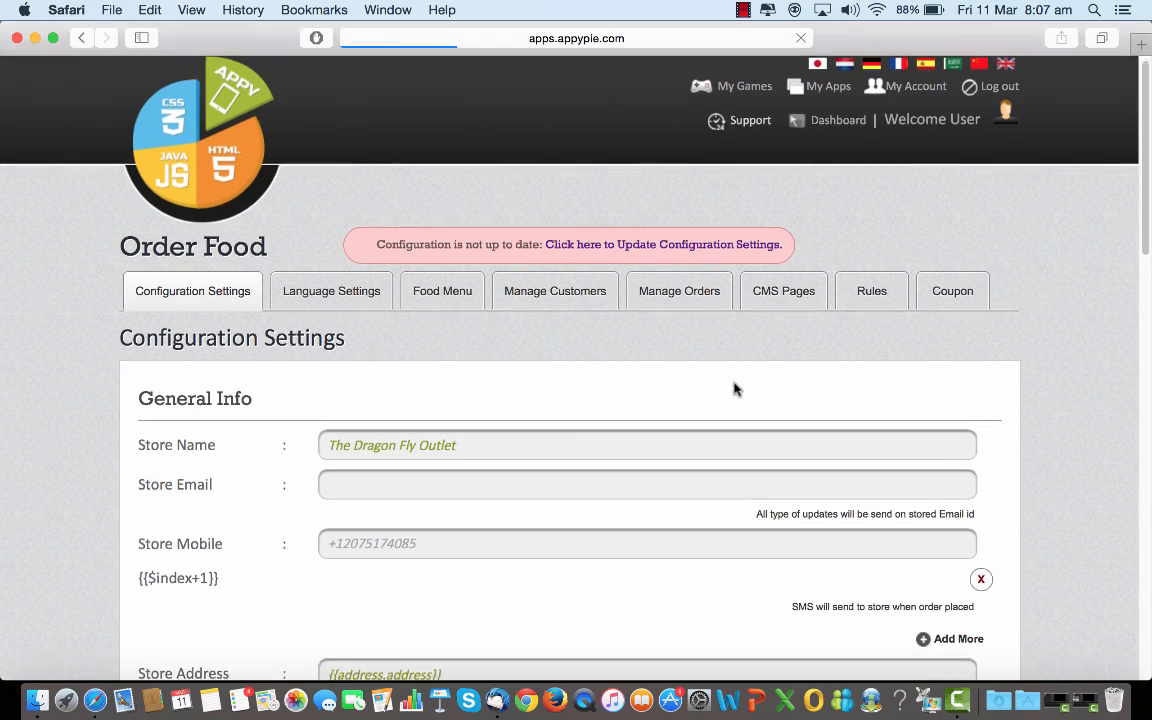
pyautogui.scroll(-6, 735, 389)
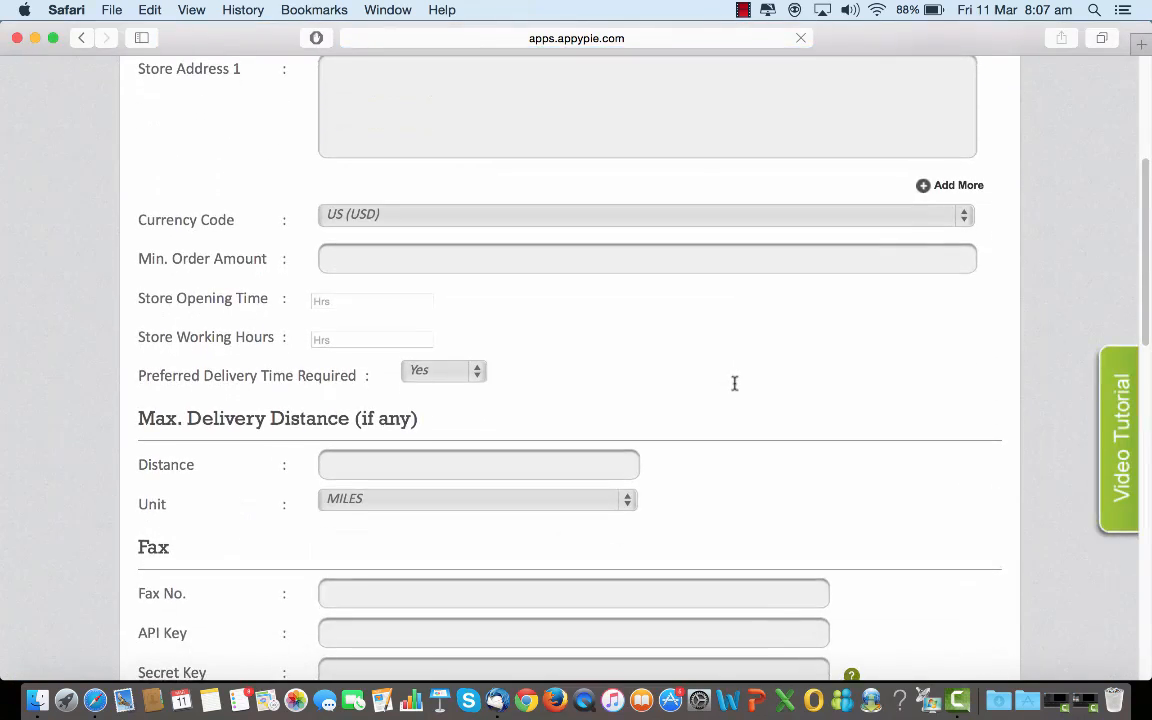
pyautogui.scroll(5, 735, 389)
pyautogui.scroll(3, 735, 389)
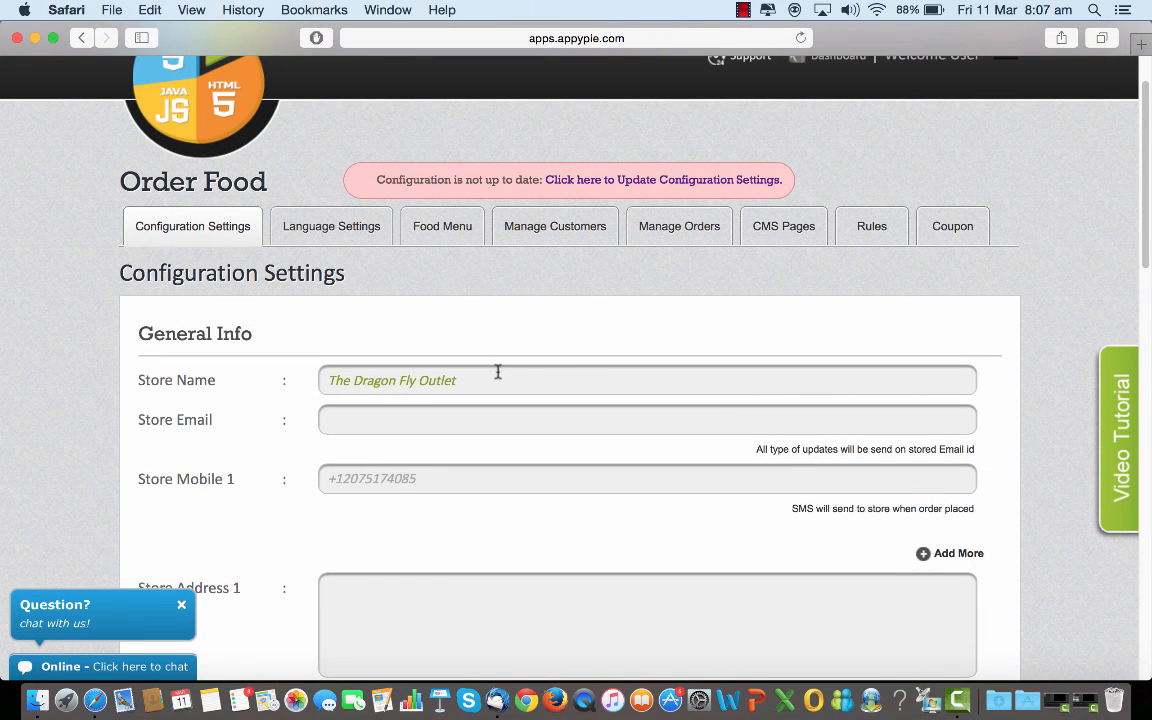
pyautogui.click(443, 419)
pyautogui.scroll(-2, 473, 480)
pyautogui.scroll(-3, 473, 487)
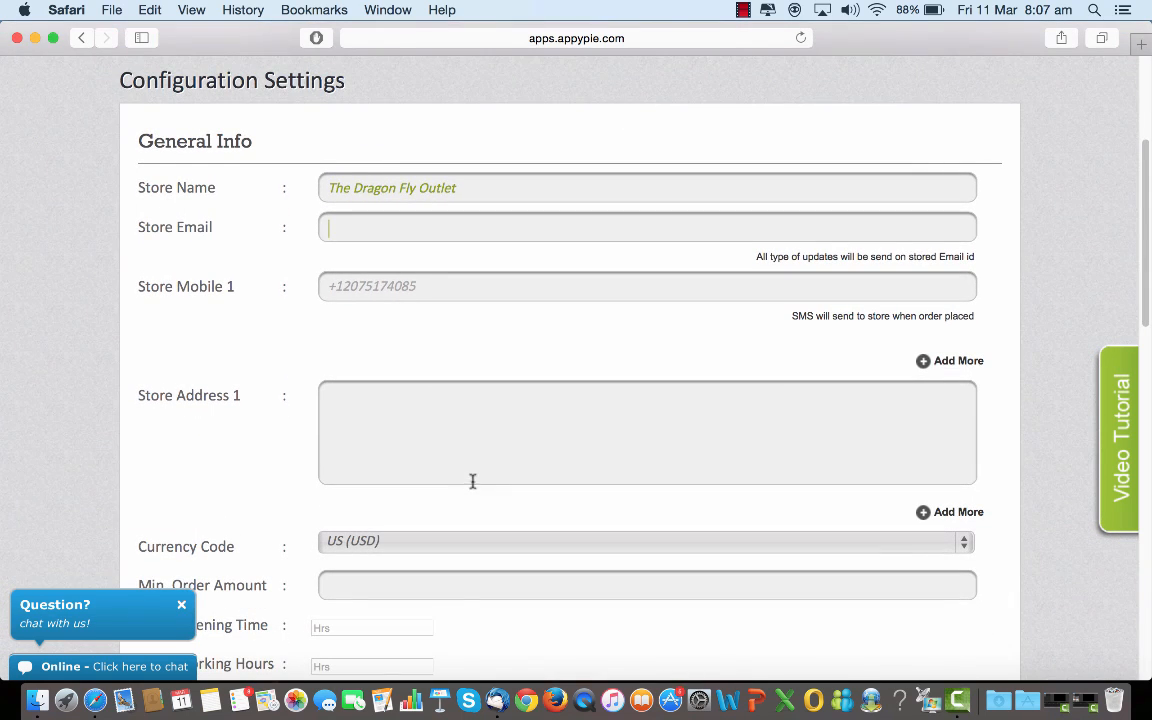
# Step: Choose US (USD) as the store's currency code
pyautogui.scroll(-3, 466, 404)
pyautogui.scroll(-2, 466, 405)
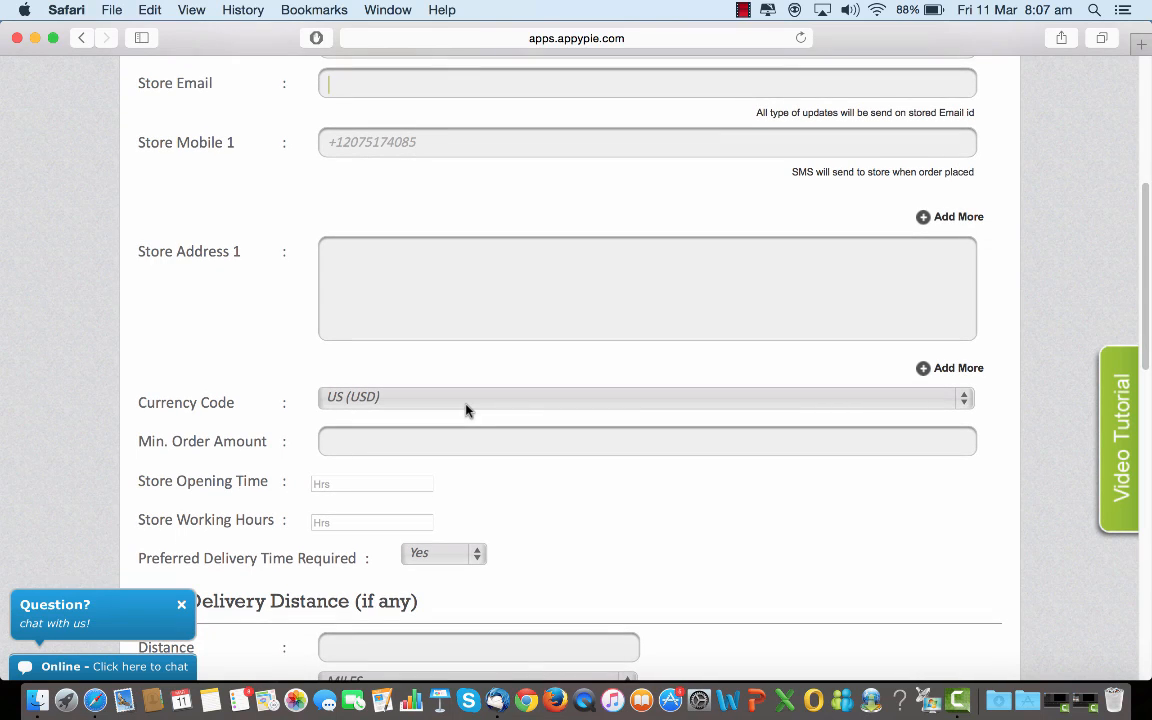
pyautogui.click(969, 399)
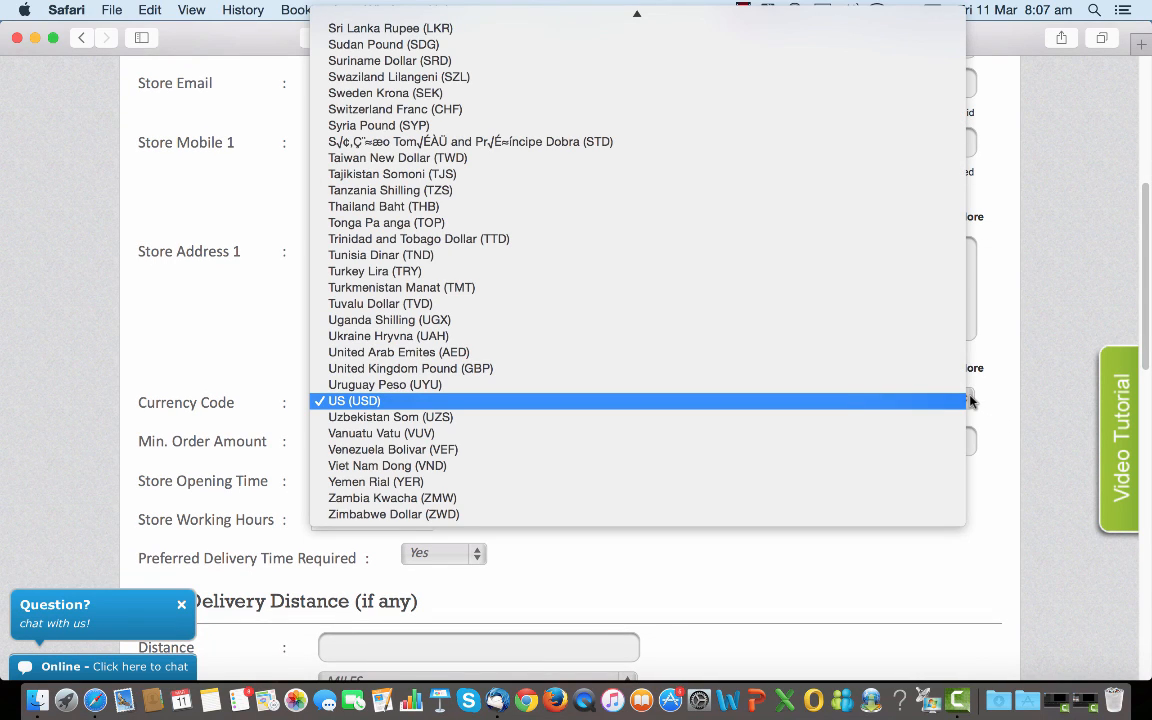
pyautogui.click(935, 401)
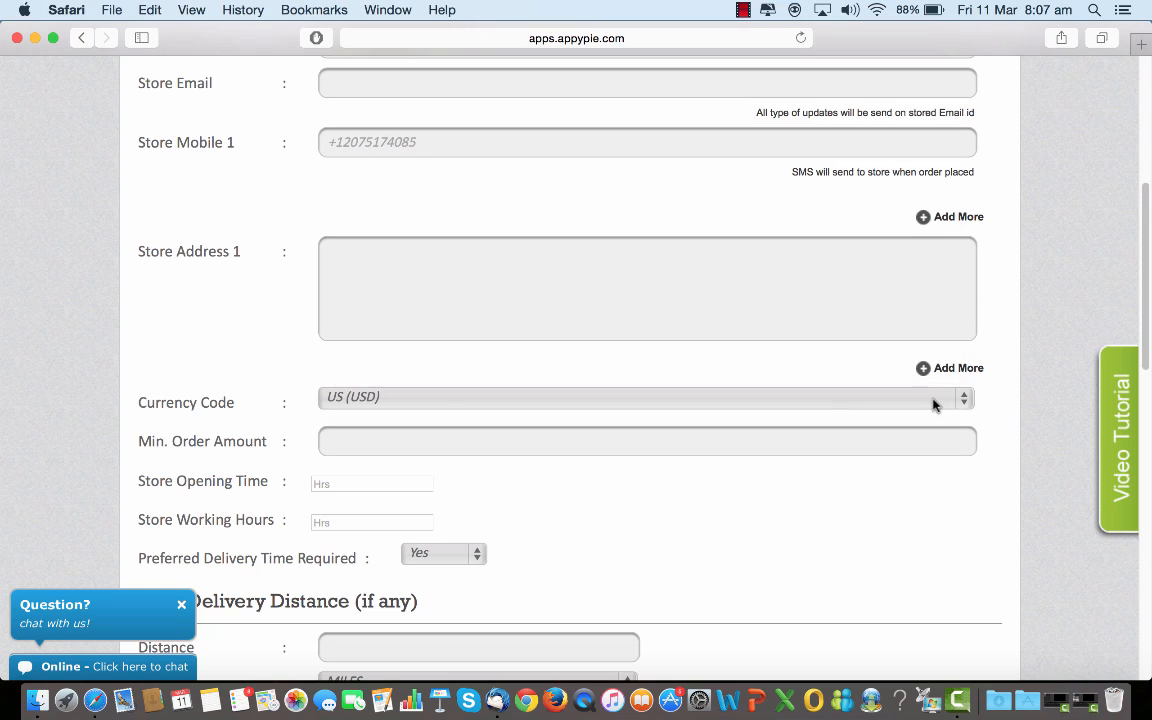
# Step: Set Preferred Delivery Time Required to Yes
pyautogui.scroll(-1, 907, 481)
pyautogui.scroll(-1, 907, 481)
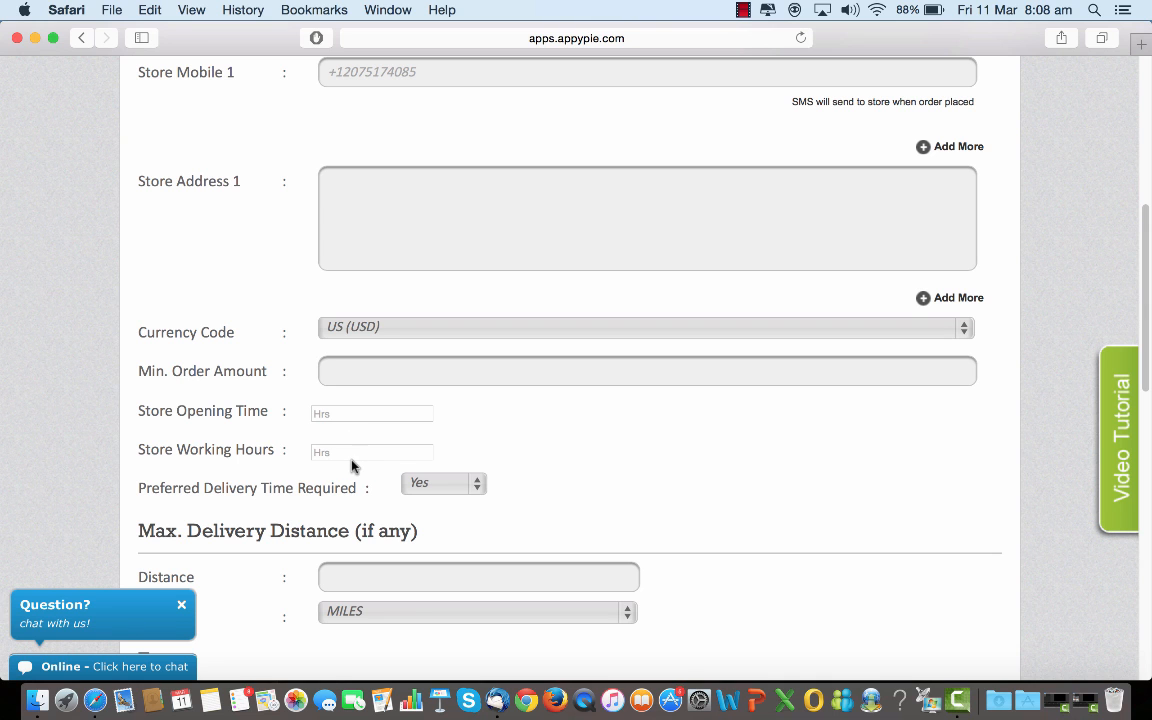
pyautogui.scroll(-3, 592, 438)
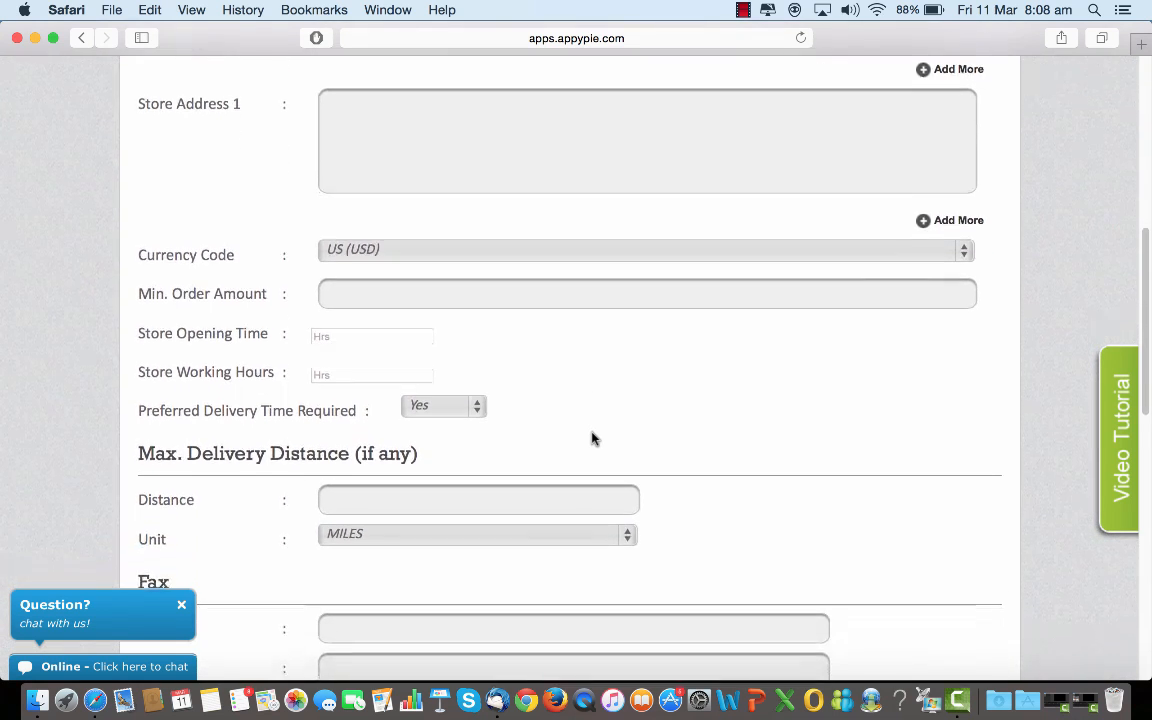
pyautogui.scroll(-3, 592, 438)
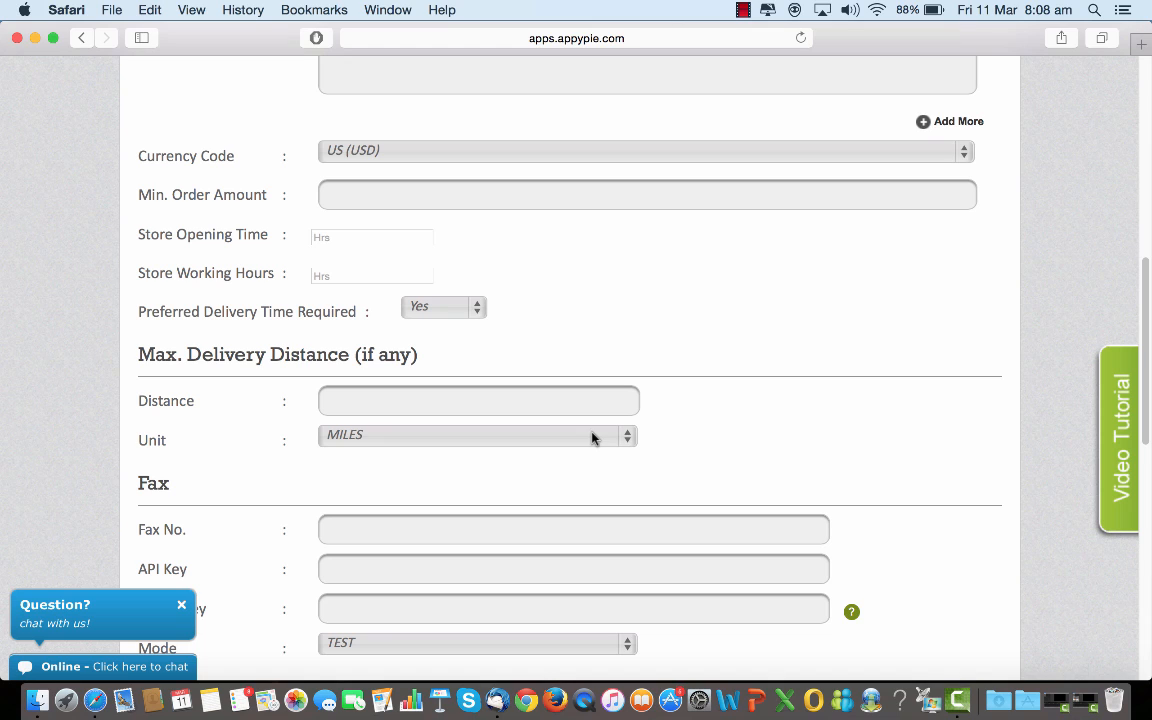
pyautogui.click(475, 310)
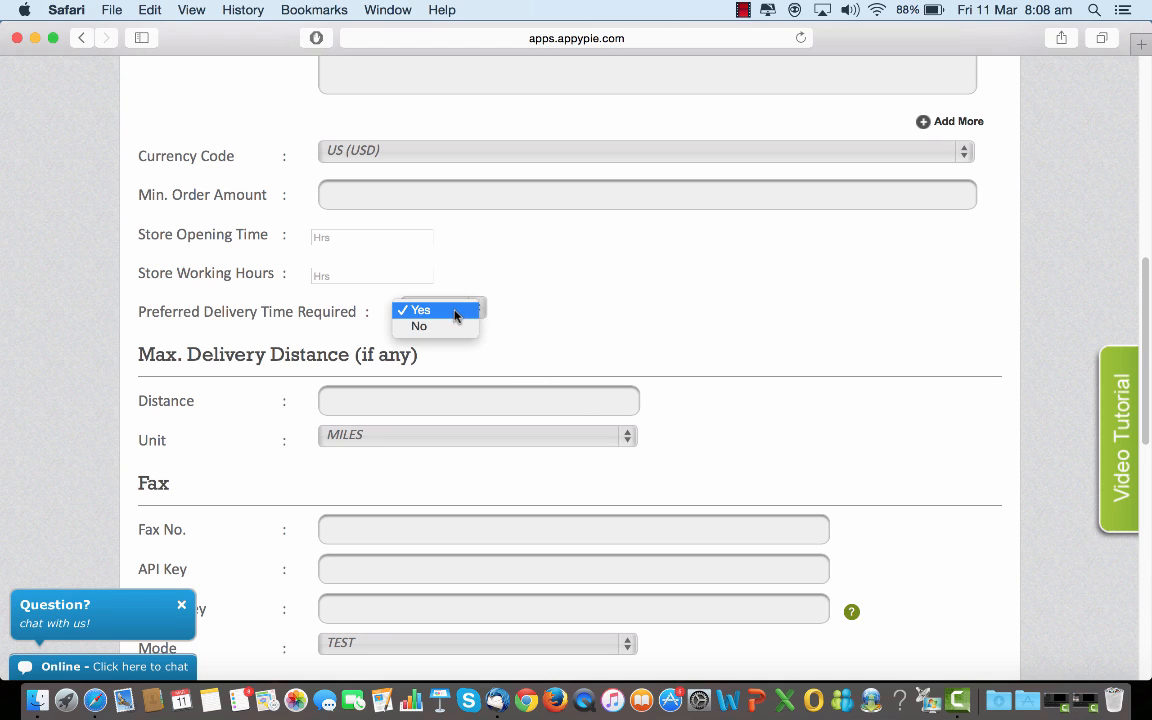
pyautogui.click(458, 312)
# Step: Check the unit options available for the maximum delivery distance without changing the selection
pyautogui.scroll(-7, 733, 284)
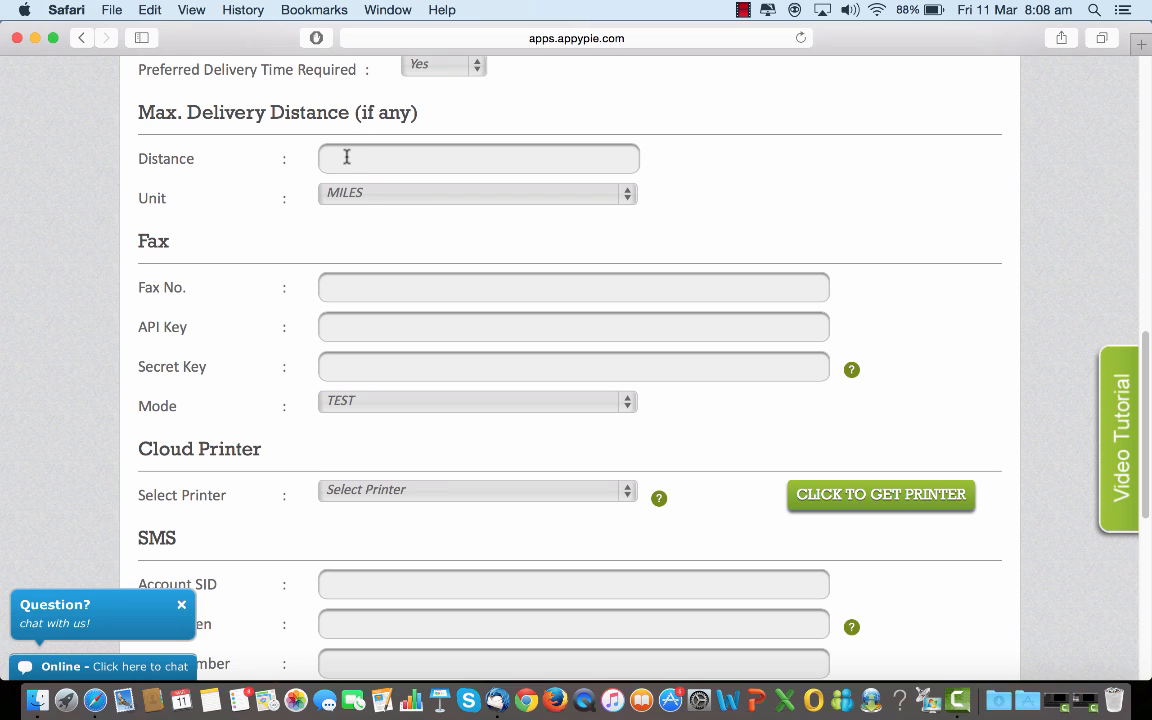
pyautogui.click(629, 201)
pyautogui.click(830, 172)
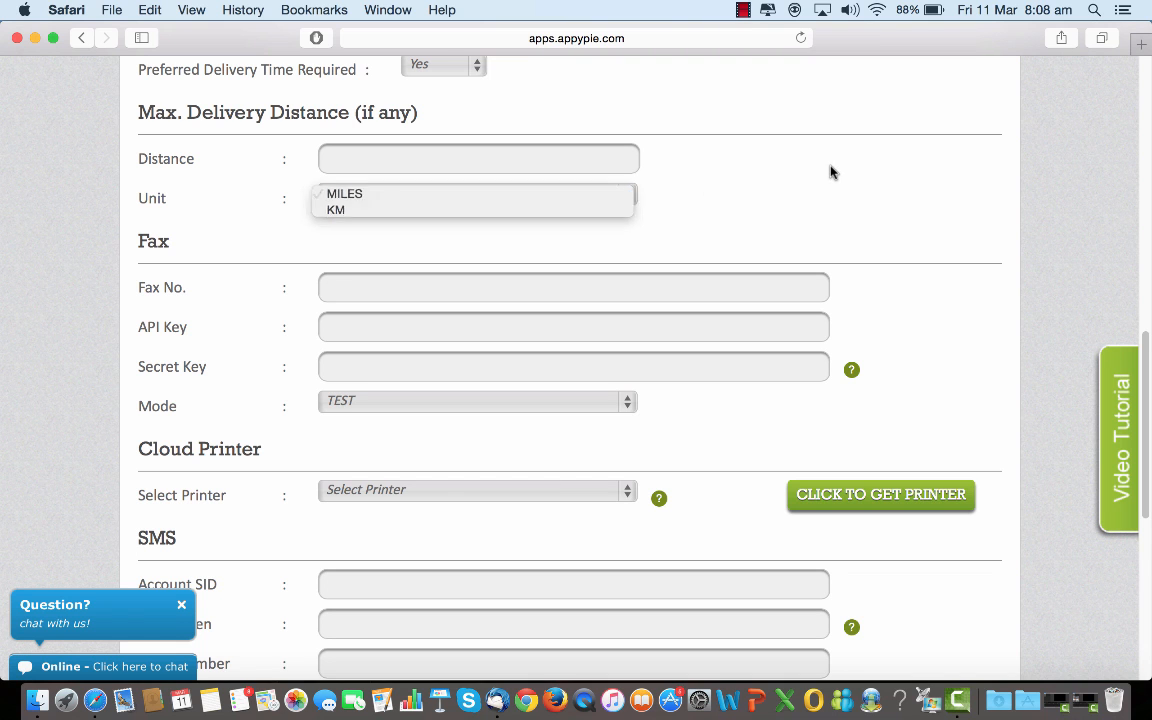
# Step: Dismiss the Mac cleaning notification and read the fax instruction guide on obtaining the API key and secret key
pyautogui.scroll(-3, 830, 172)
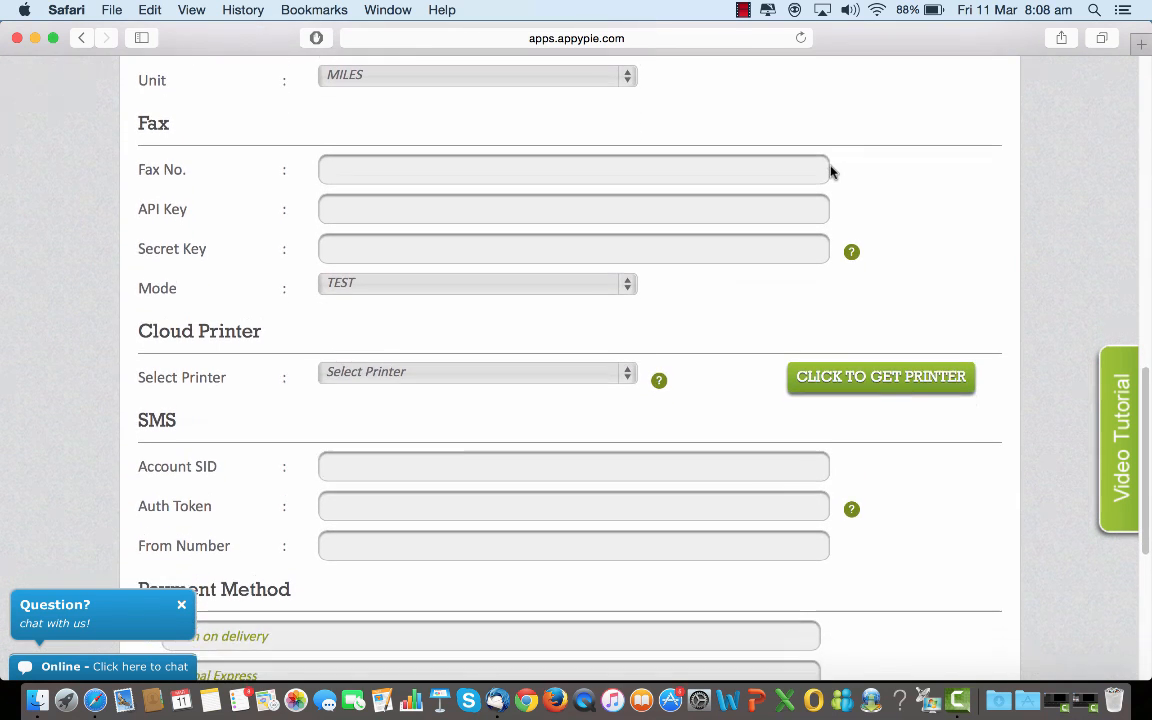
pyautogui.scroll(-2, 830, 172)
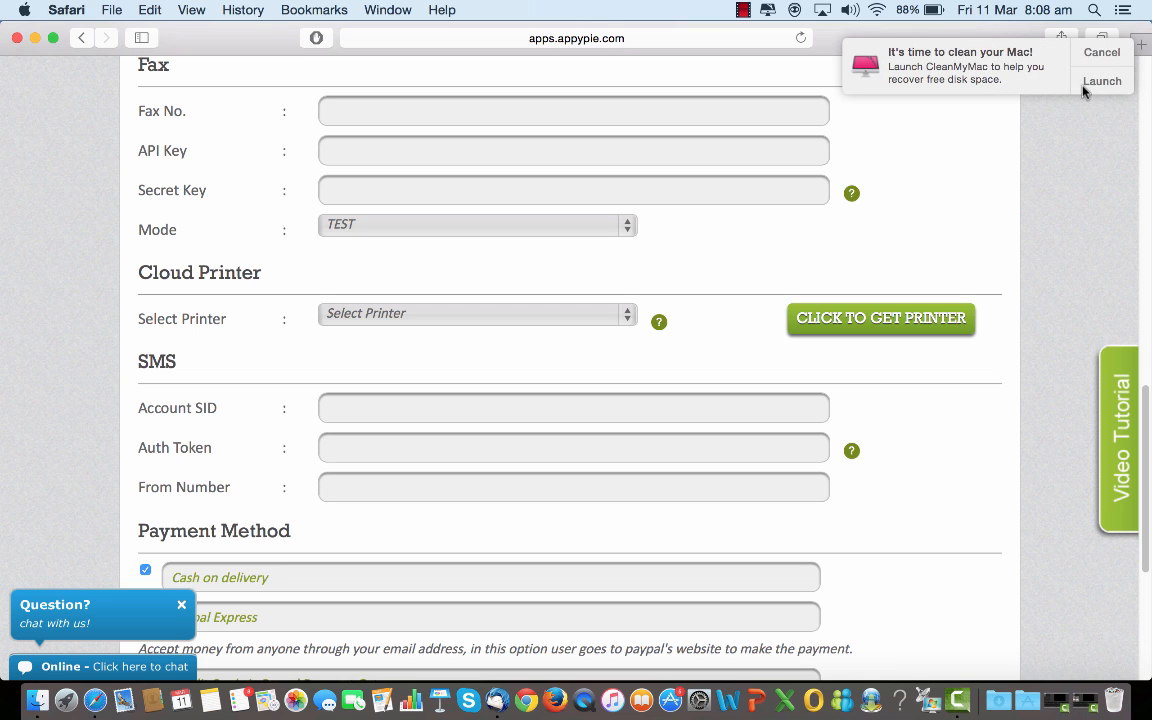
pyautogui.click(1101, 53)
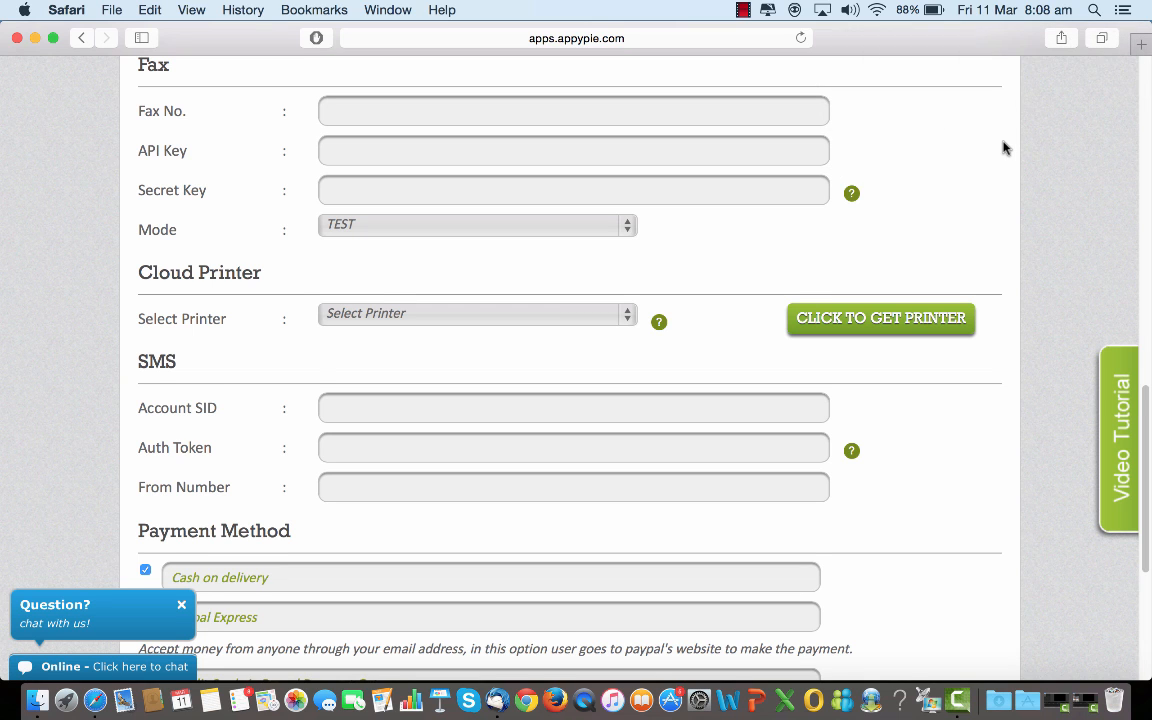
pyautogui.scroll(-3, 1005, 148)
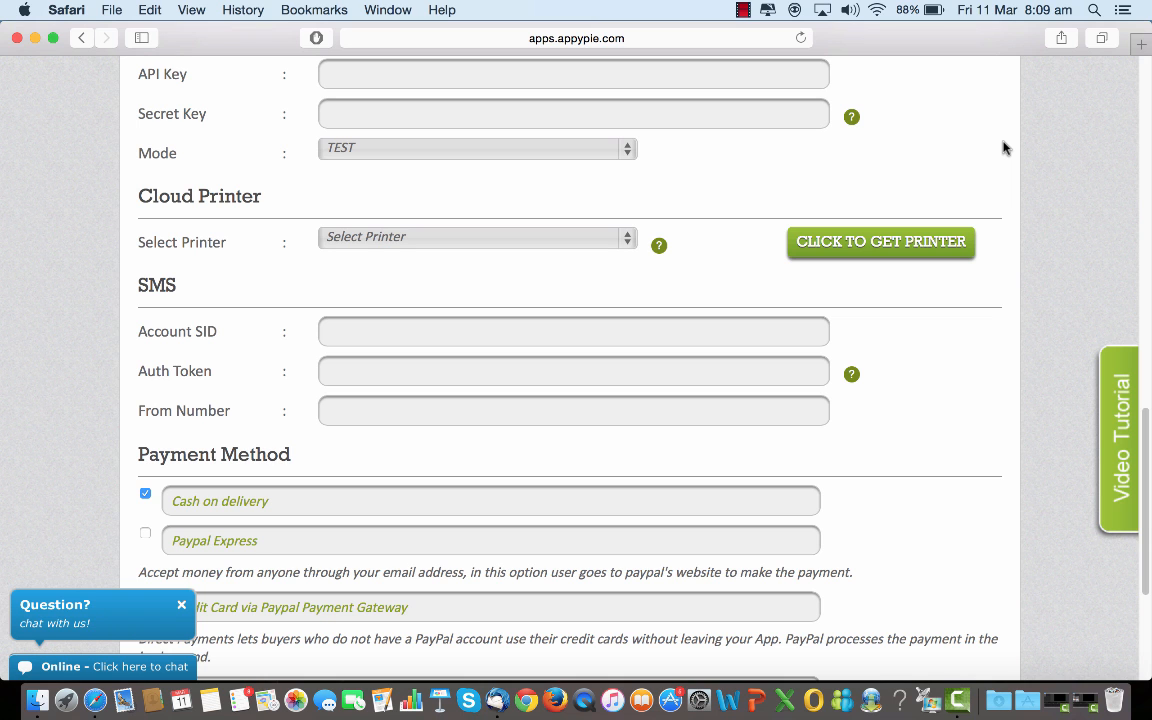
pyautogui.scroll(4, 1005, 148)
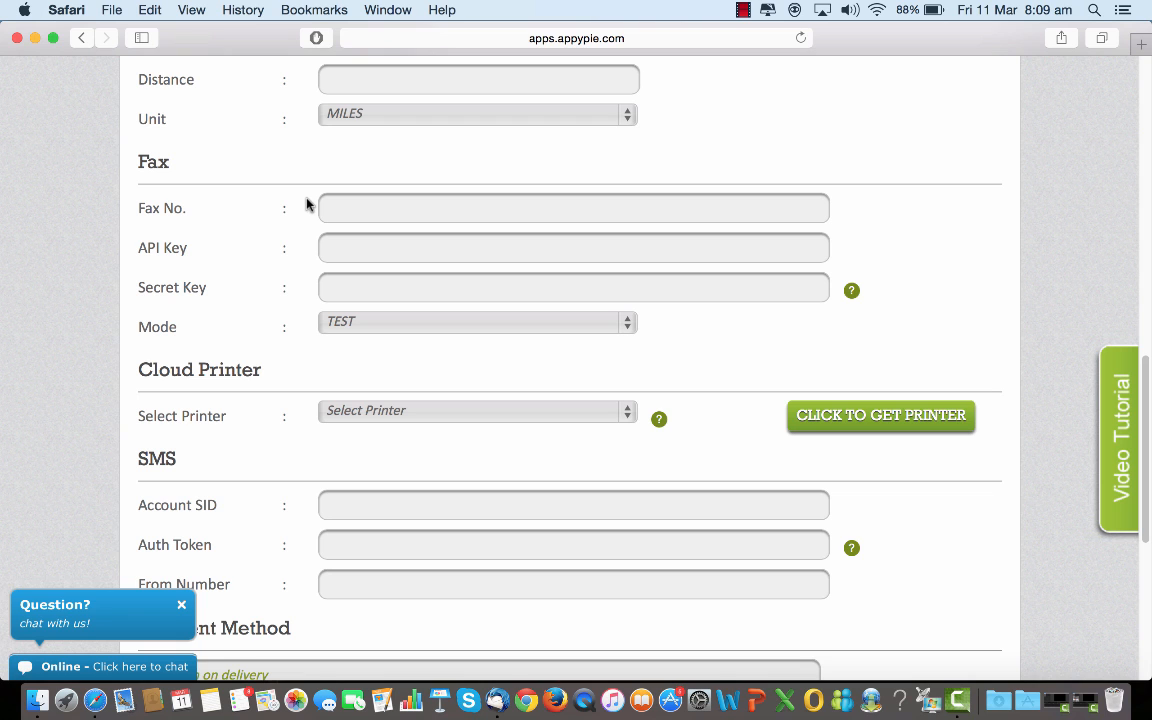
pyautogui.click(852, 291)
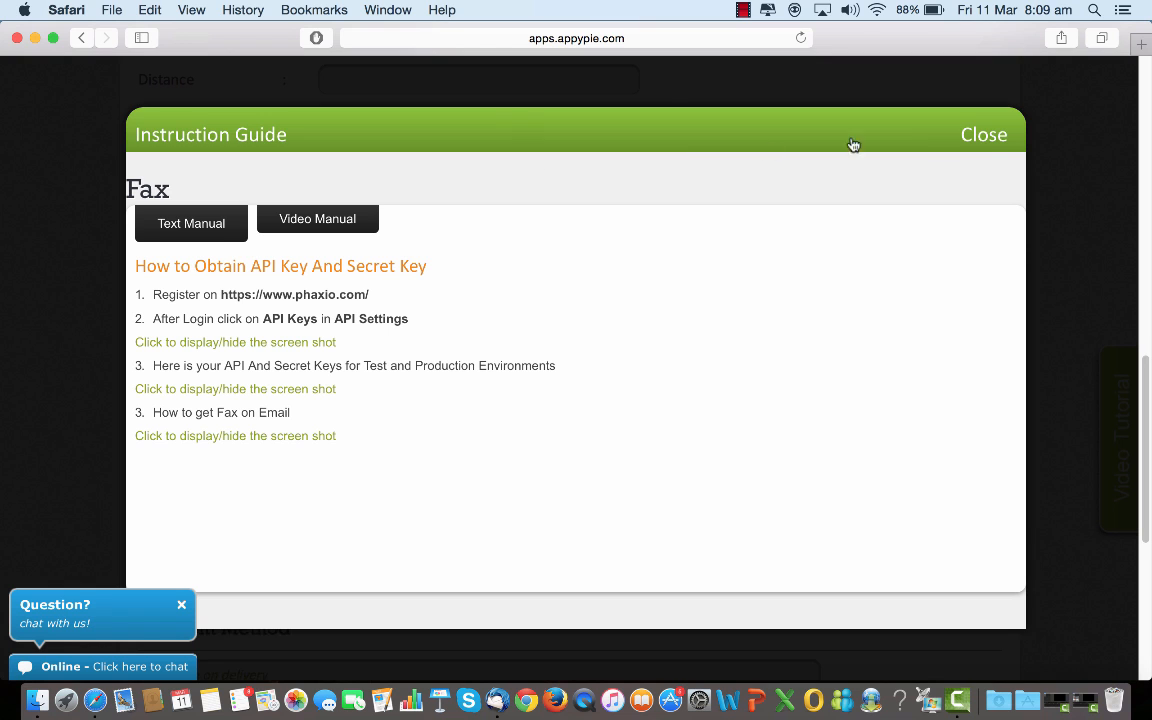
pyautogui.click(985, 136)
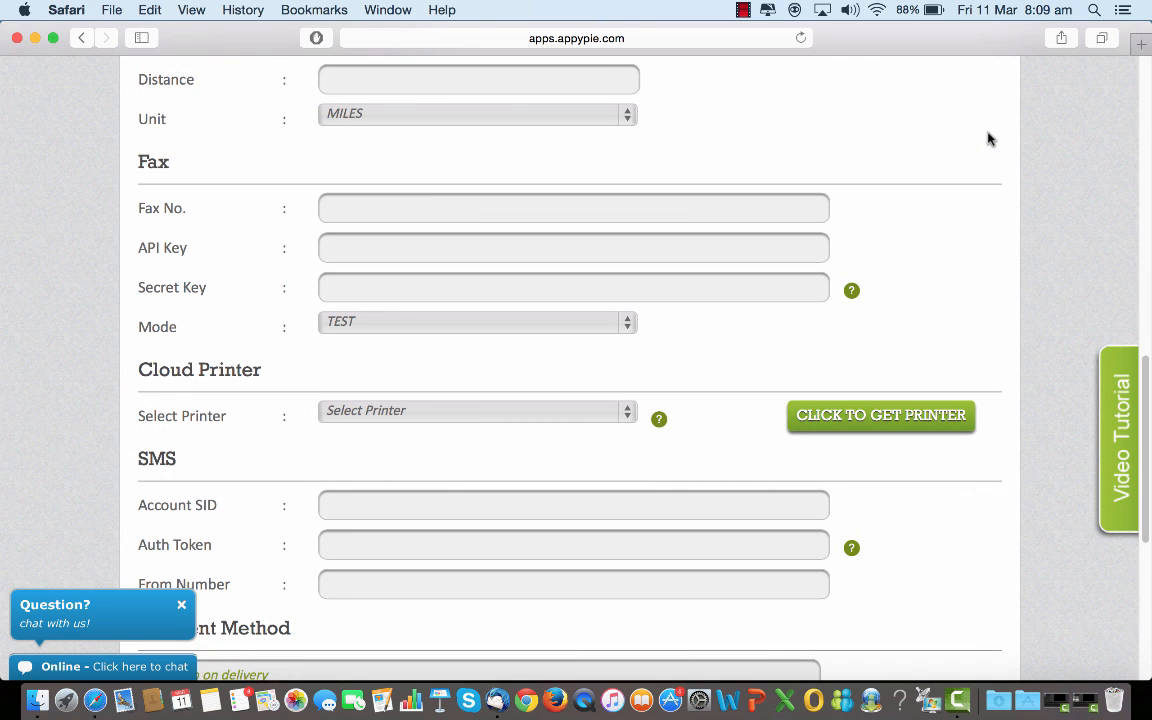
# Step: Read the Google Cloud Printer instruction guide on obtaining a printer, and close it
pyautogui.scroll(-5, 950, 232)
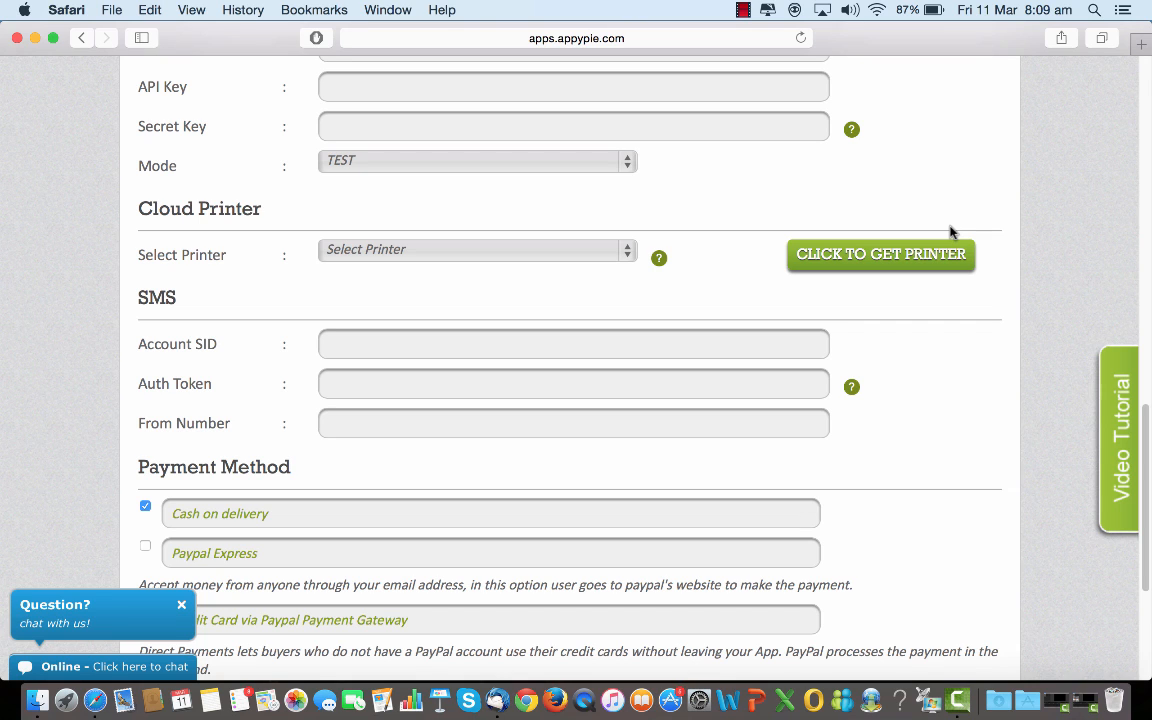
pyautogui.moveTo(657, 258)
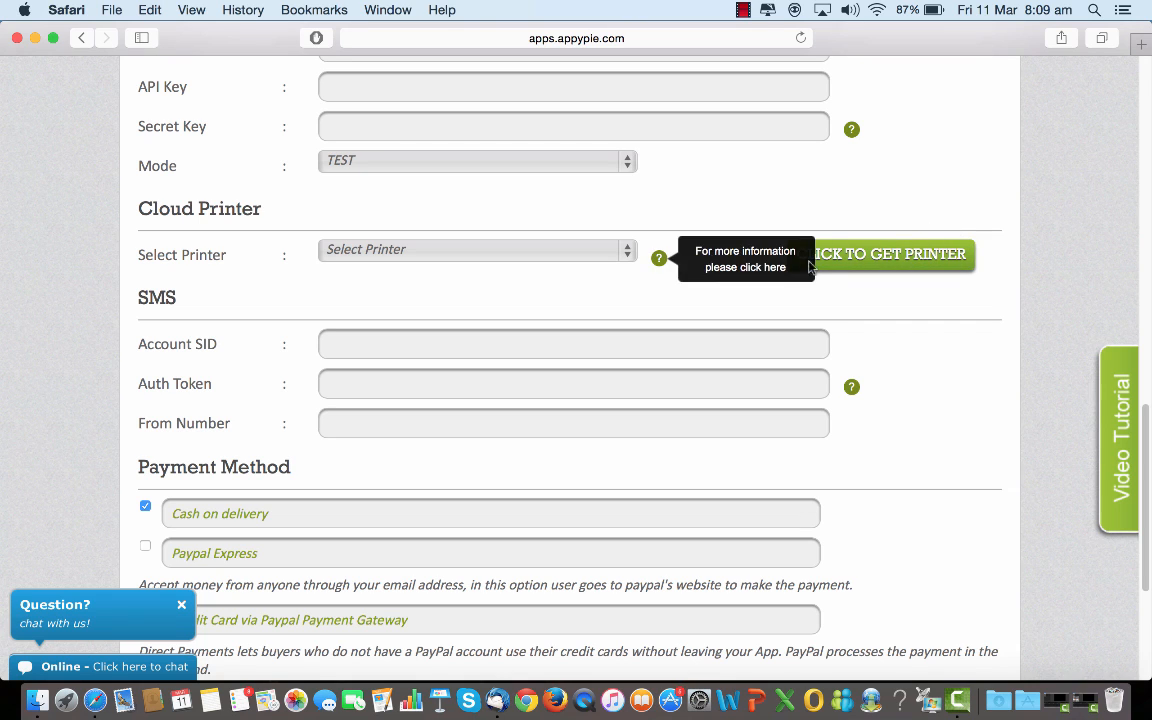
pyautogui.click(659, 258)
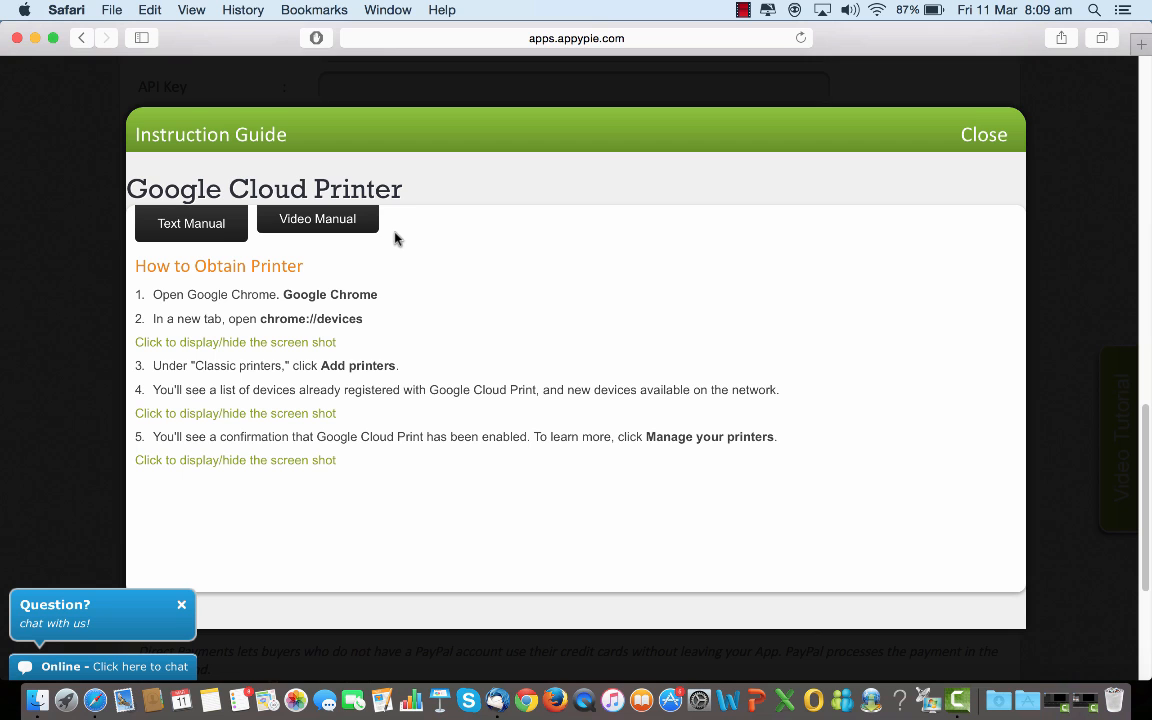
pyautogui.click(988, 134)
# Step: Read the Twilio SMS instruction guide on obtaining the API key and secret key, and close it
pyautogui.scroll(-2, 933, 316)
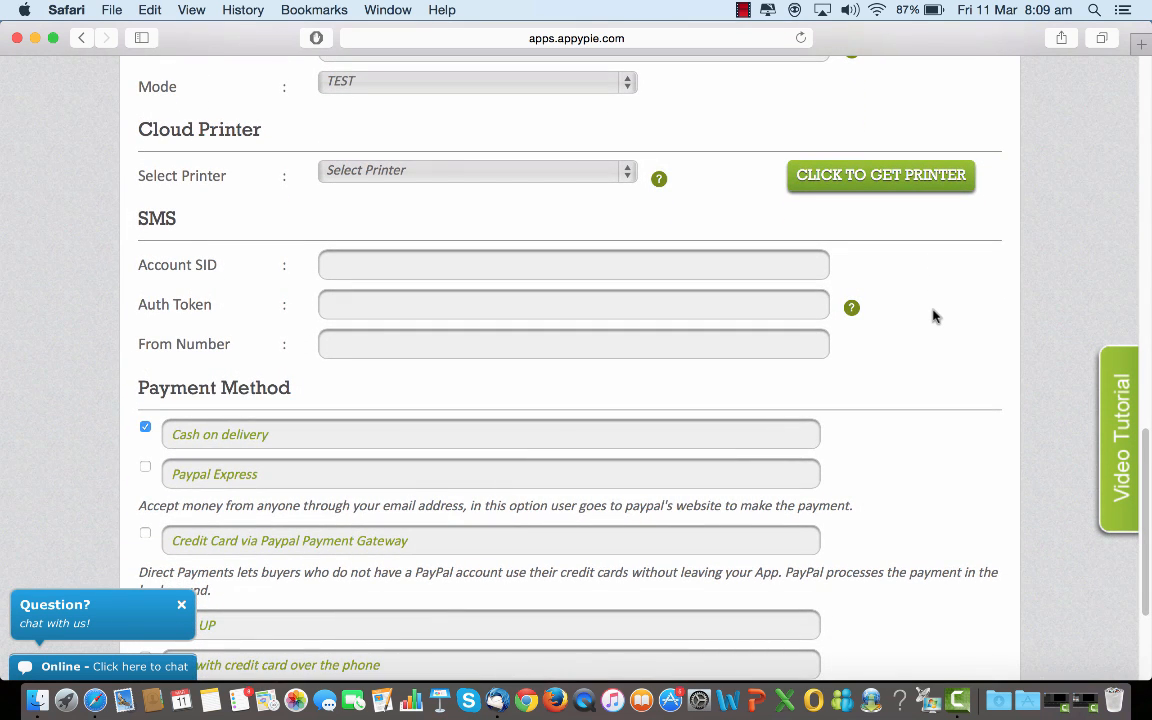
pyautogui.click(851, 307)
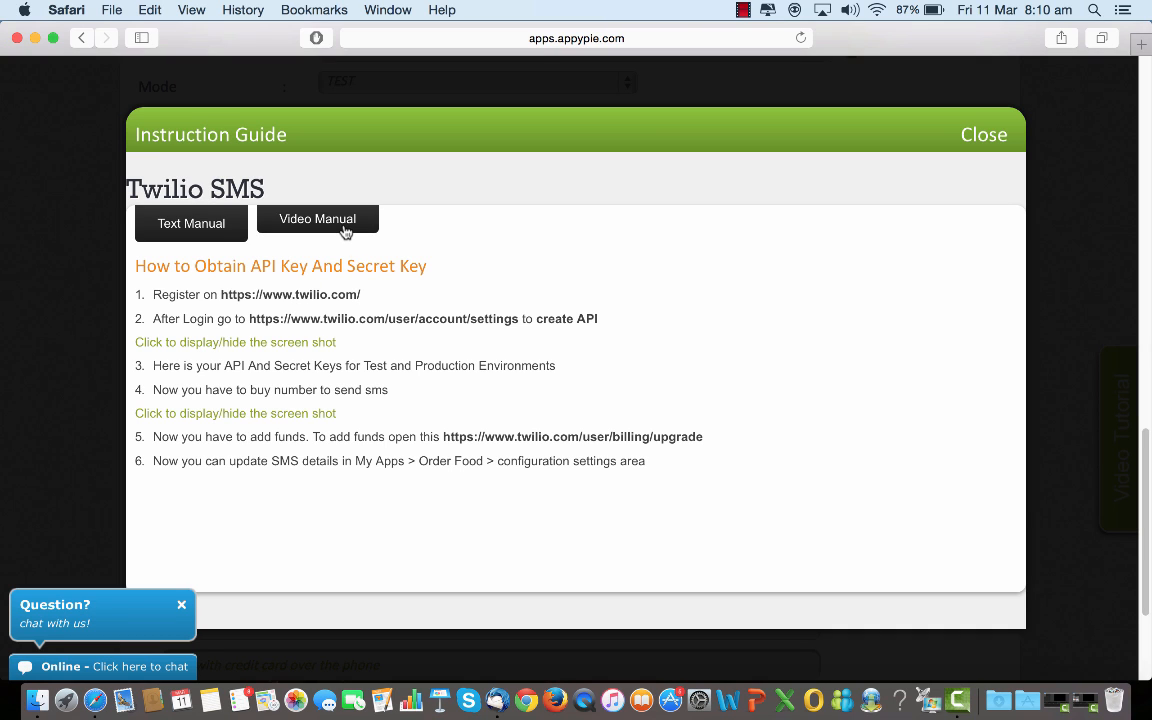
pyautogui.click(985, 138)
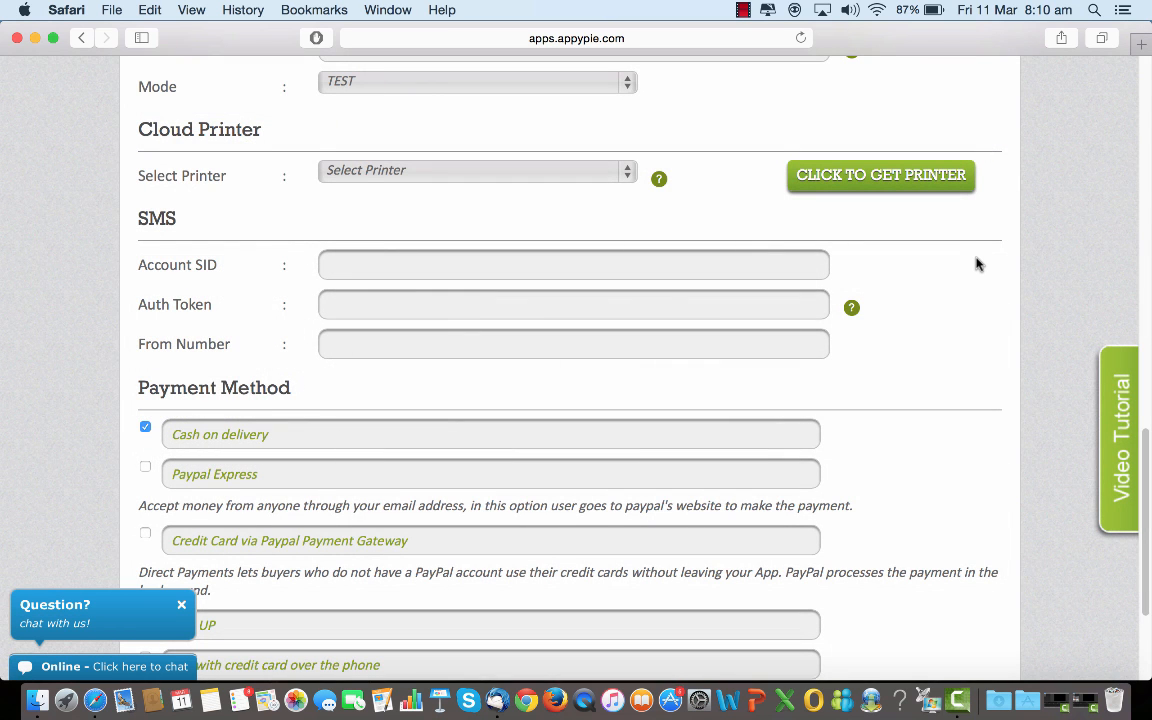
# Step: Enable Paypal Express and Credit Card via Paypal Payment Gateway as payment methods
pyautogui.scroll(-2, 977, 262)
pyautogui.scroll(-5, 977, 263)
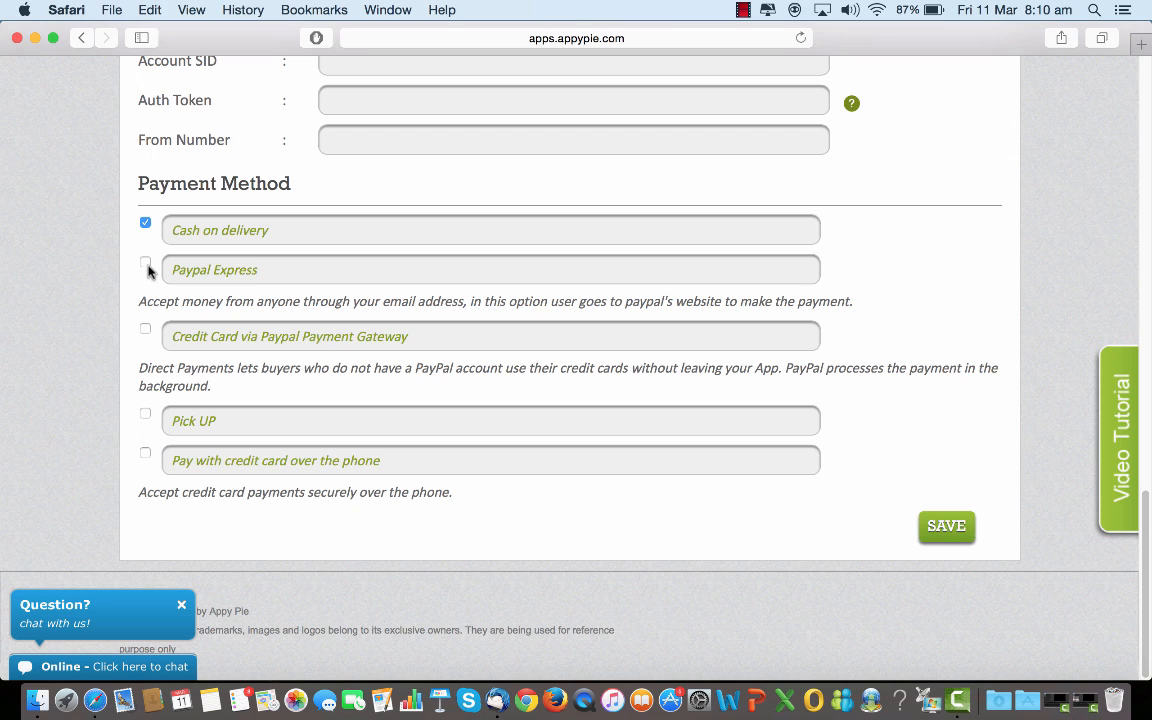
pyautogui.click(146, 266)
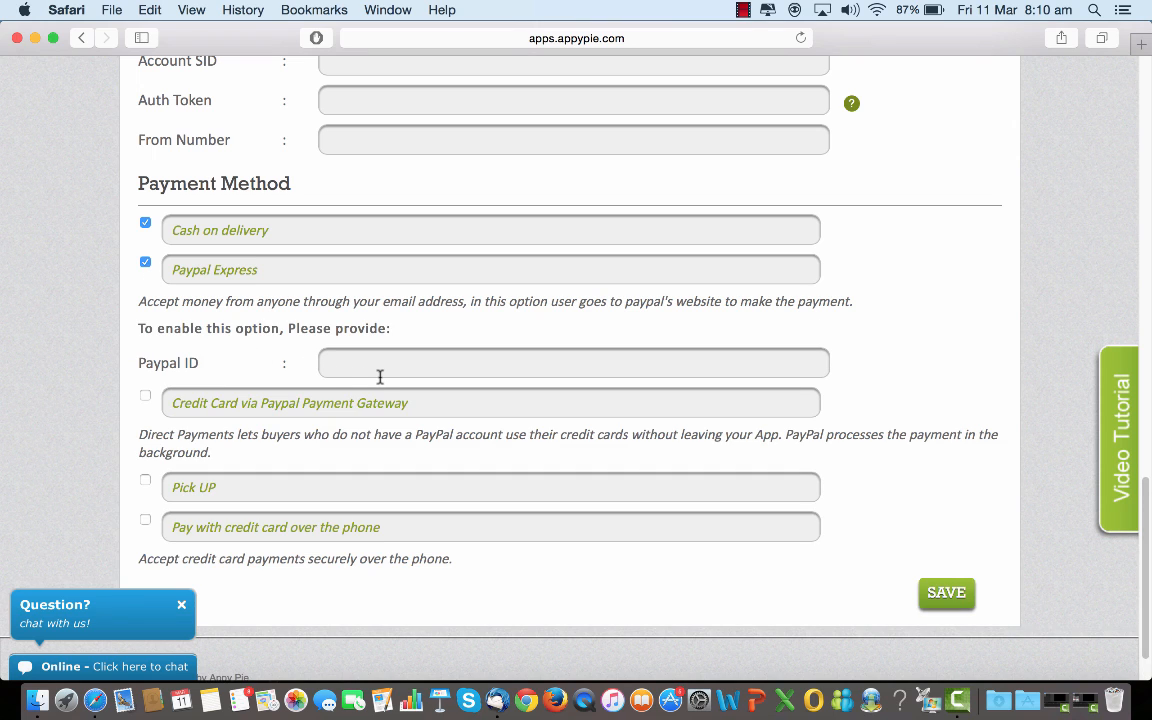
pyautogui.click(146, 398)
pyautogui.scroll(-4, 283, 432)
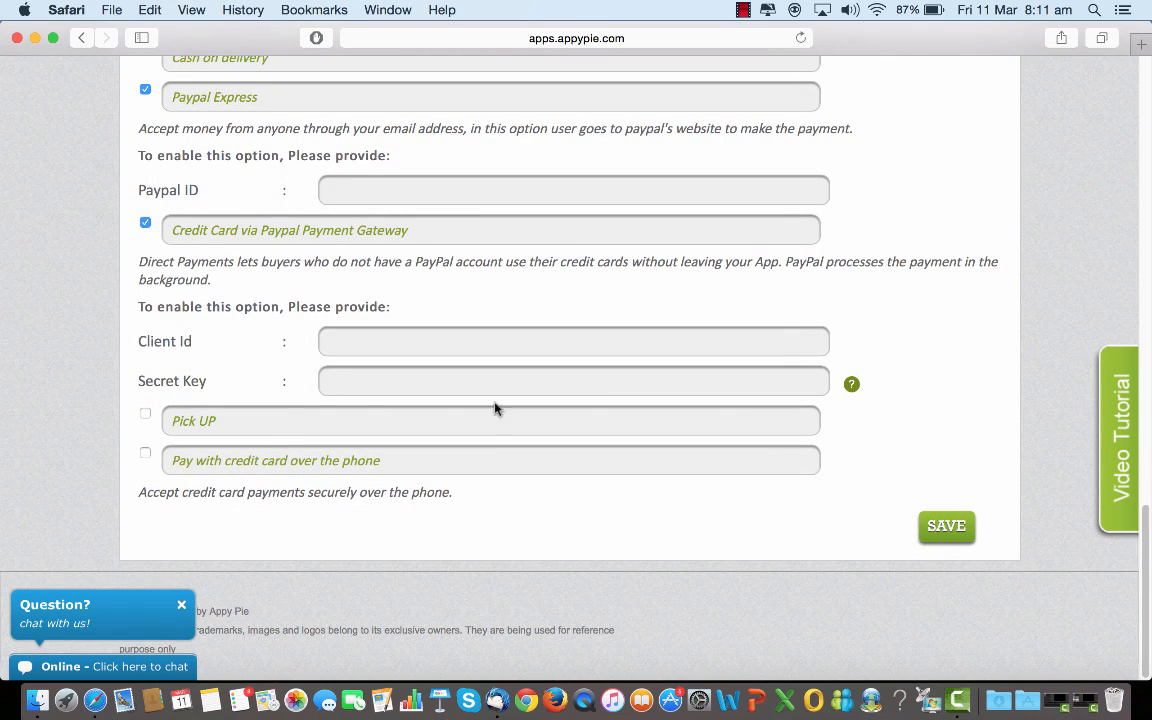
# Step: Read the Paypal Pro instruction guide on configuring the account and obtaining the client ID and secret key, and close it
pyautogui.click(851, 384)
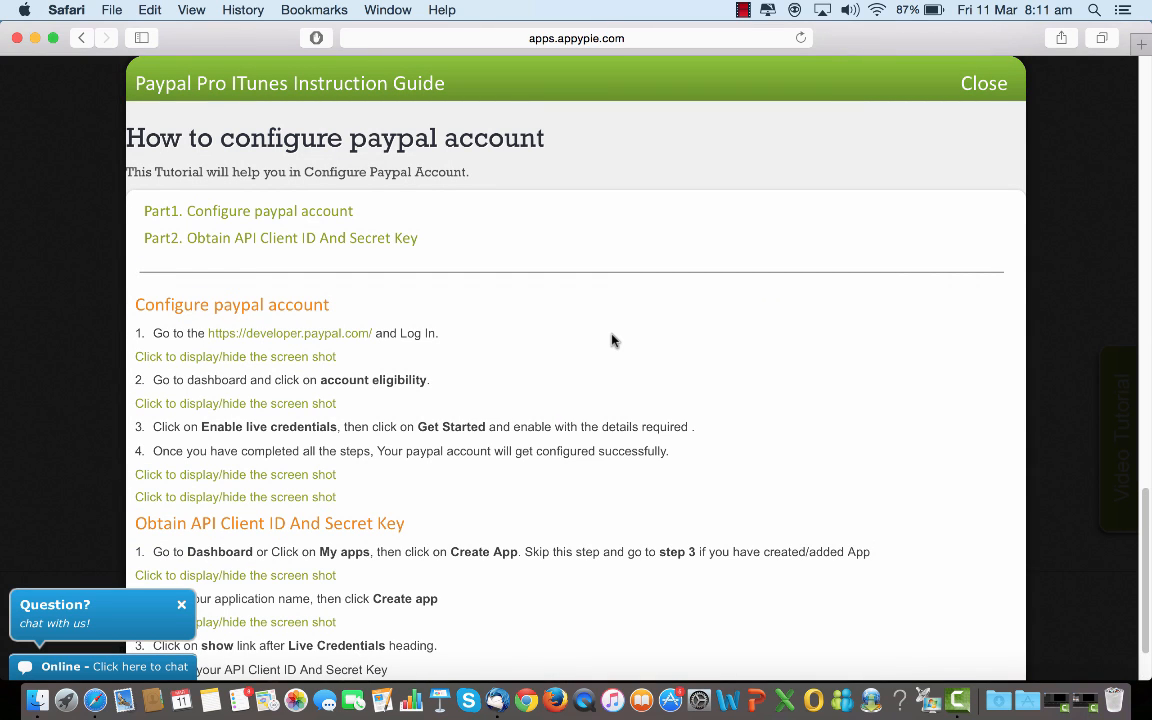
pyautogui.scroll(-3, 612, 341)
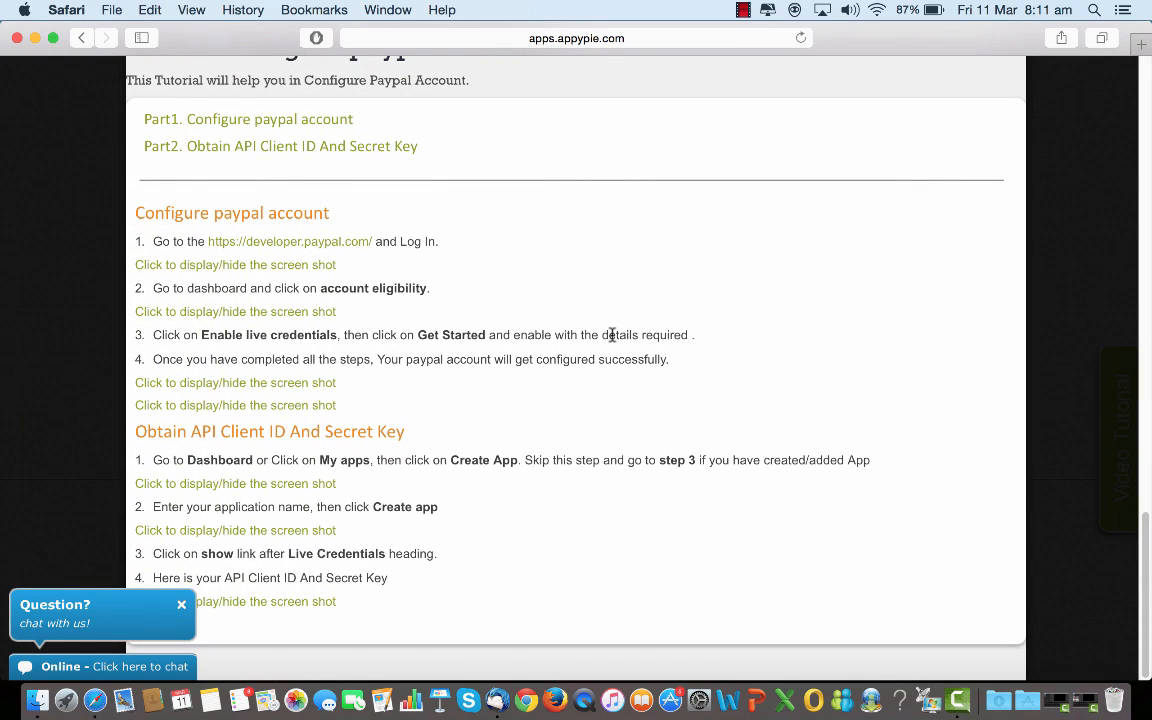
pyautogui.scroll(6, 612, 336)
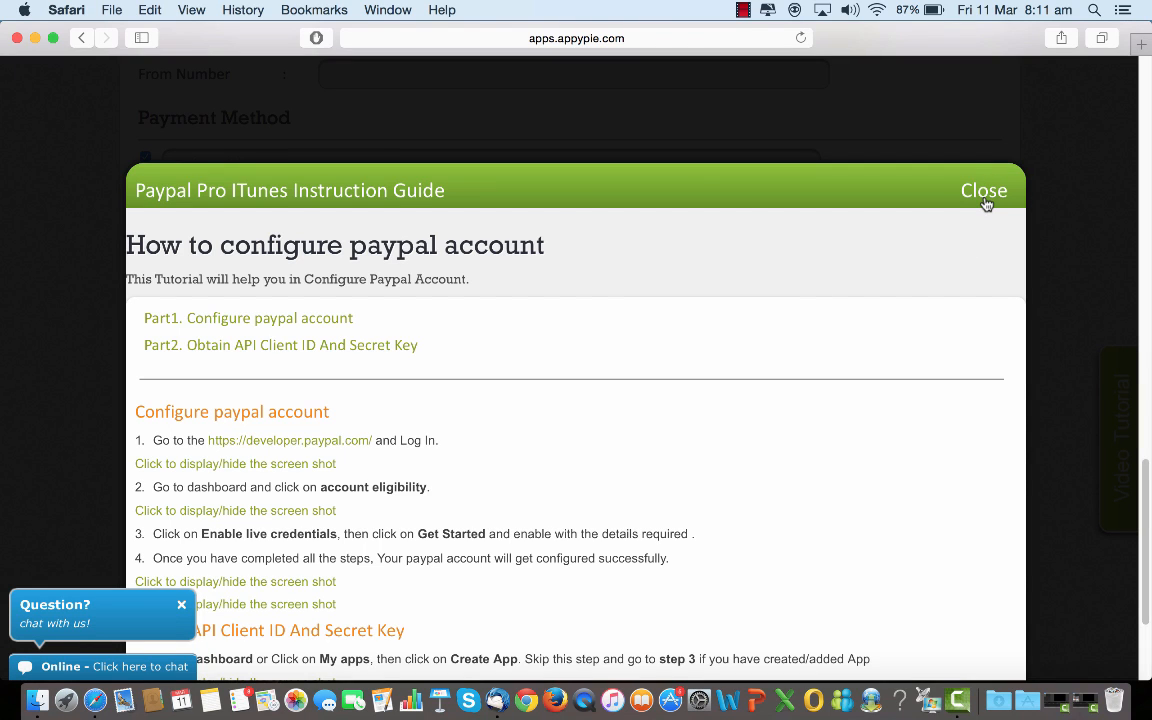
pyautogui.click(983, 194)
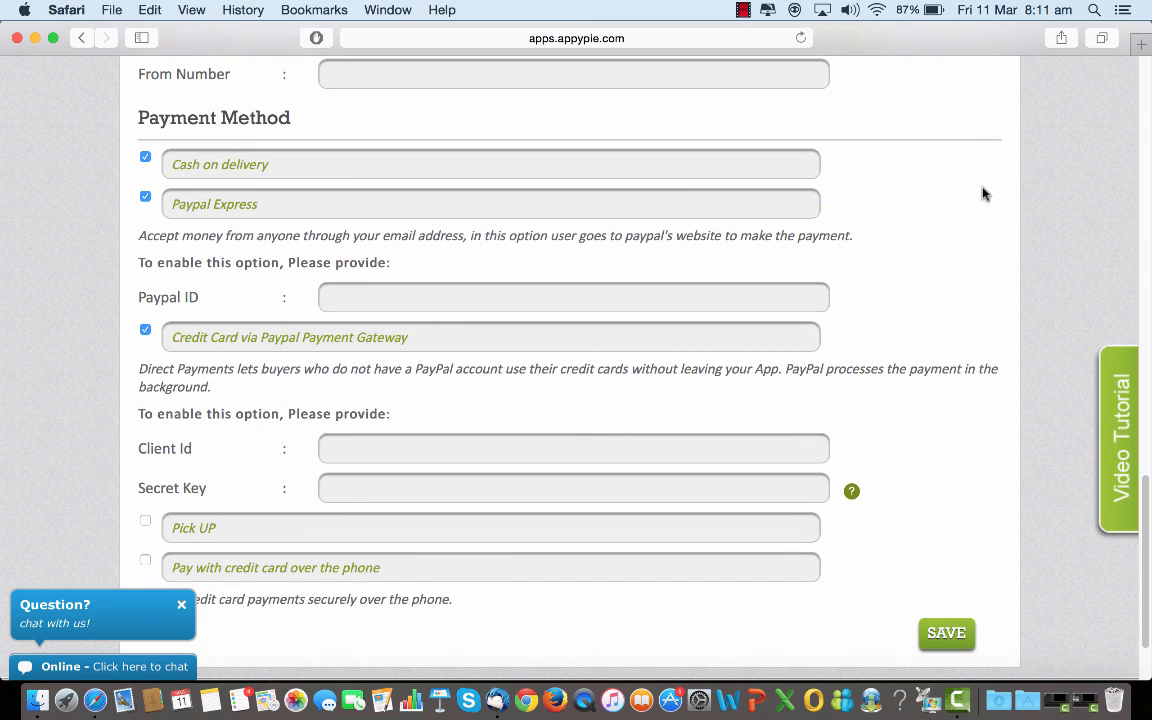
# Step: Enable Pick UP and Pay with credit card over the phone as payment methods, checking the Min. Order Amount field in between
pyautogui.scroll(-3, 941, 268)
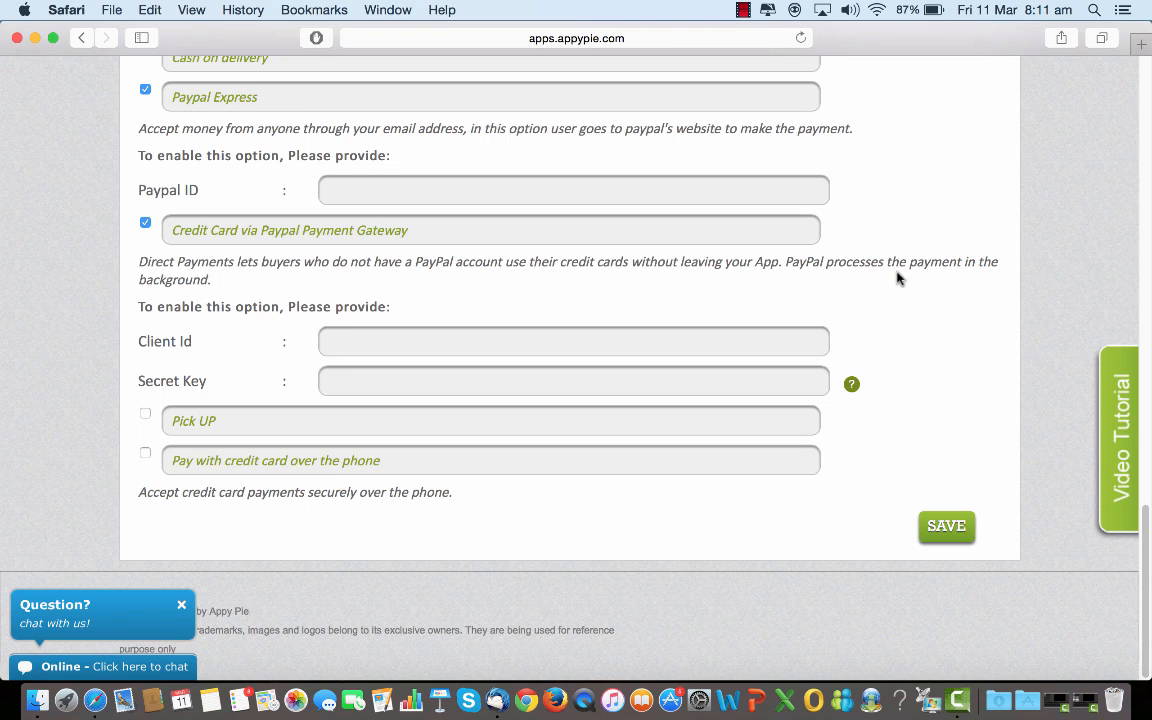
pyautogui.click(145, 417)
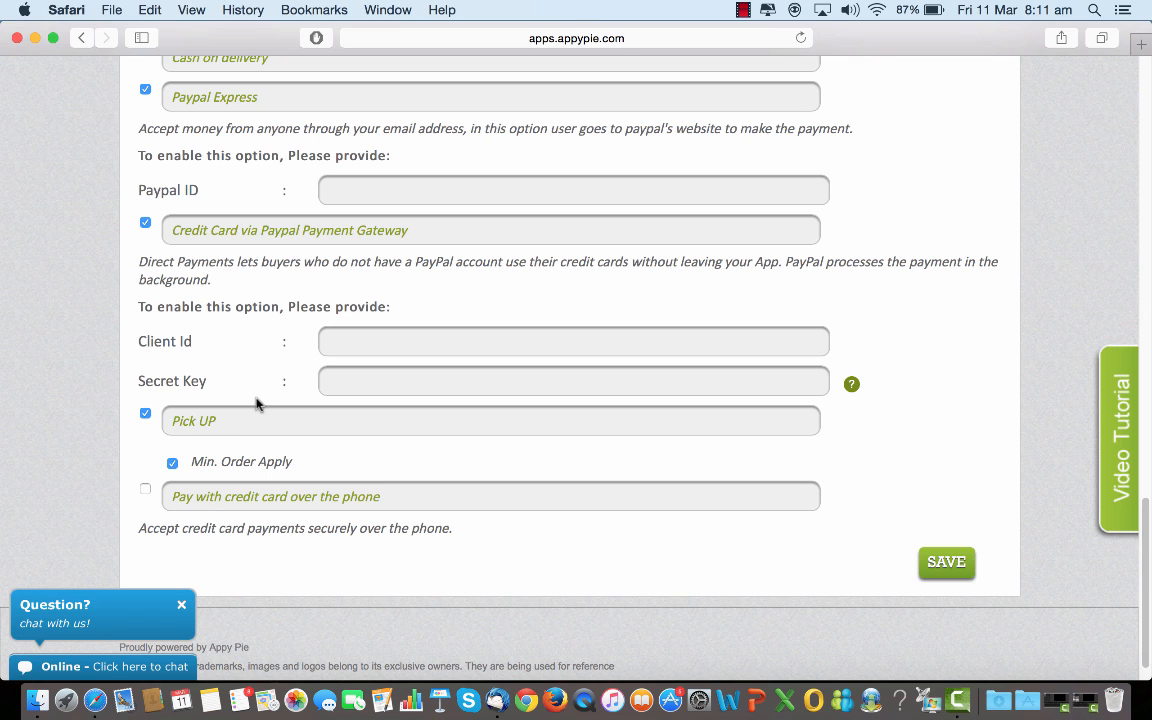
pyautogui.scroll(5, 257, 398)
pyautogui.scroll(15, 257, 398)
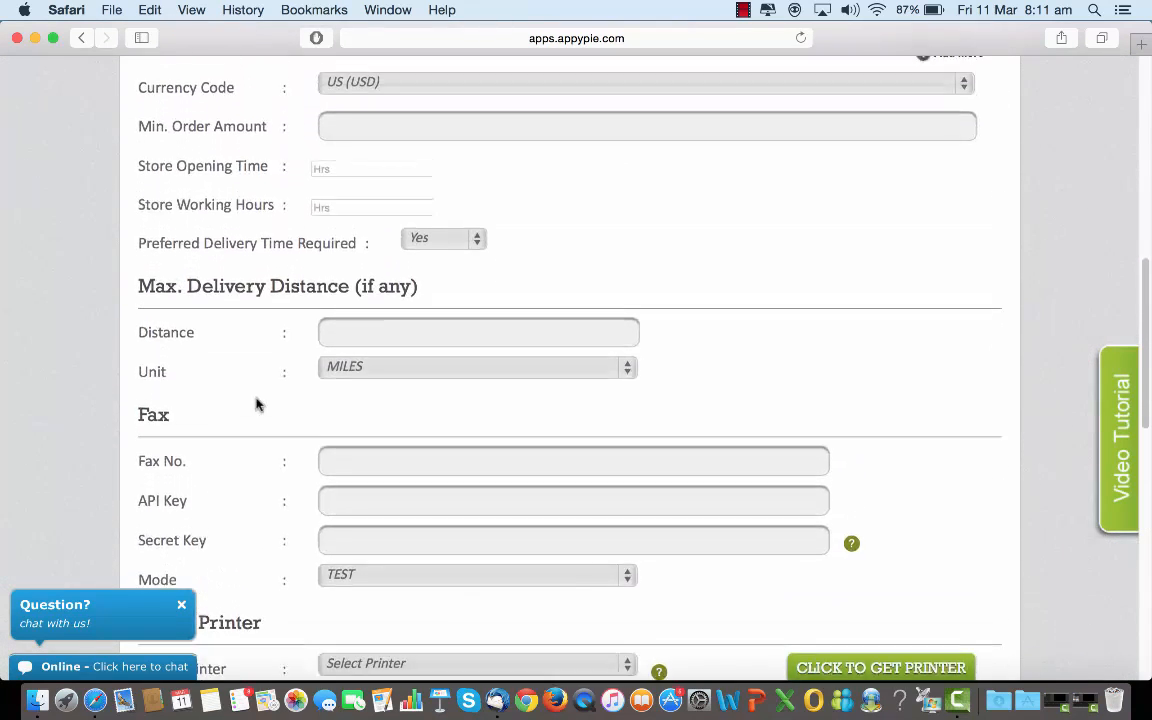
pyautogui.scroll(1, 257, 398)
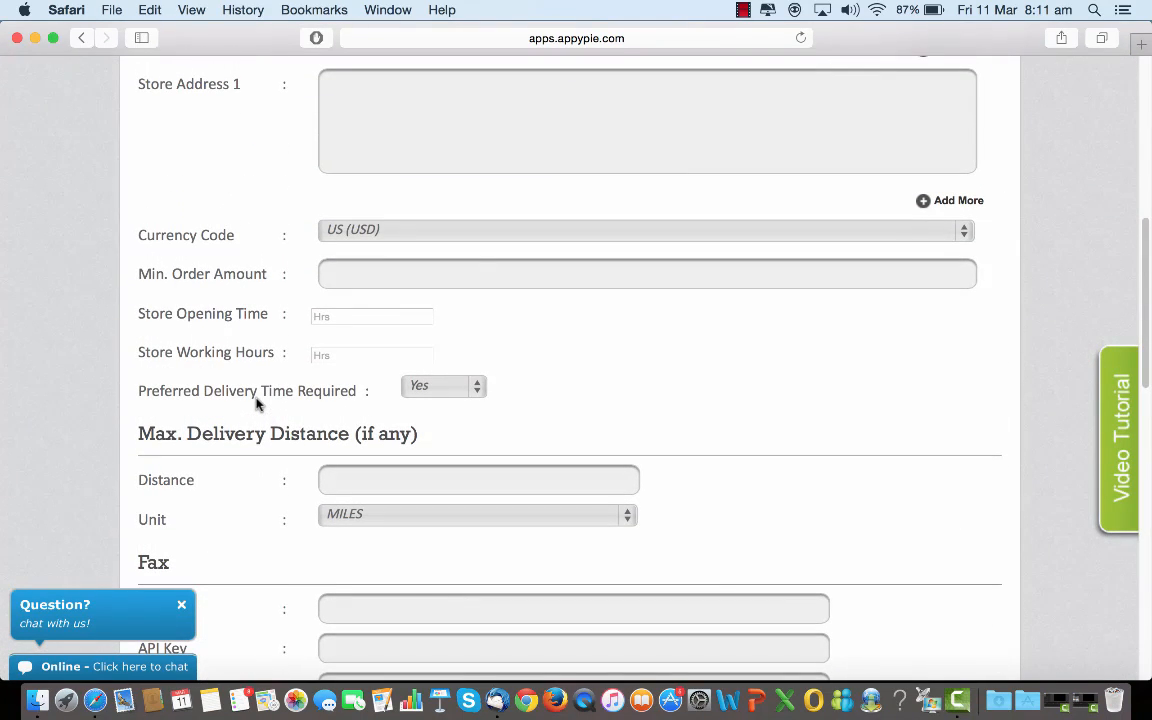
pyautogui.click(350, 286)
pyautogui.scroll(-20, 319, 465)
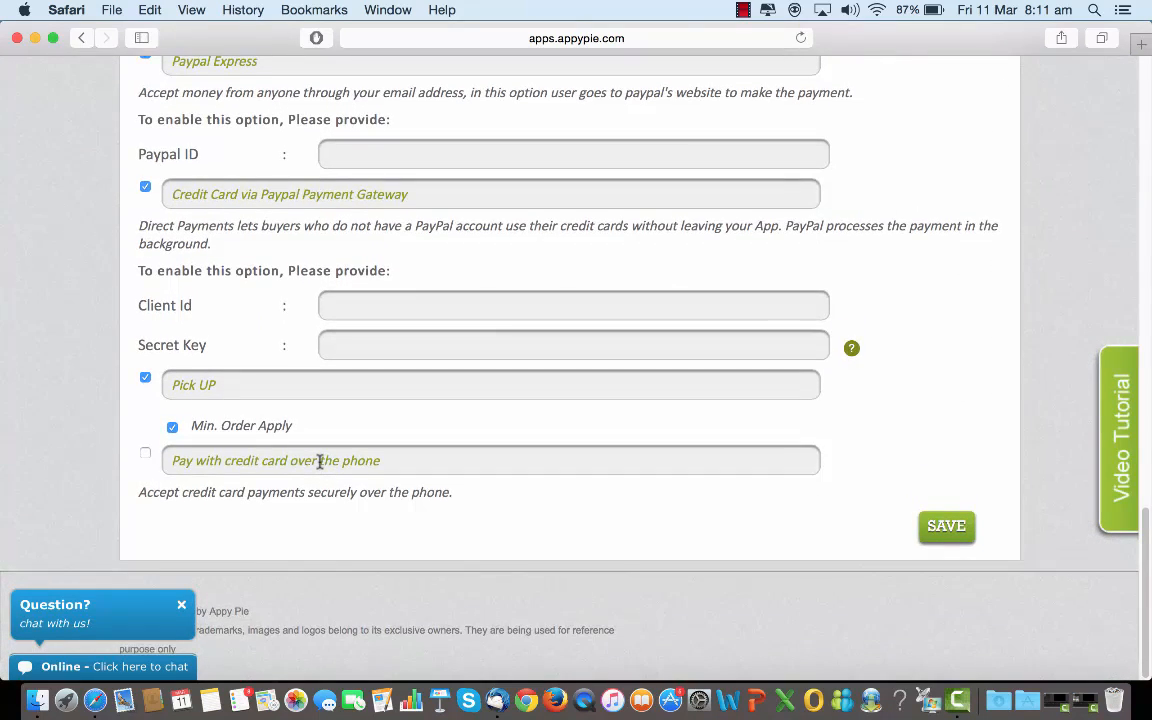
pyautogui.click(145, 455)
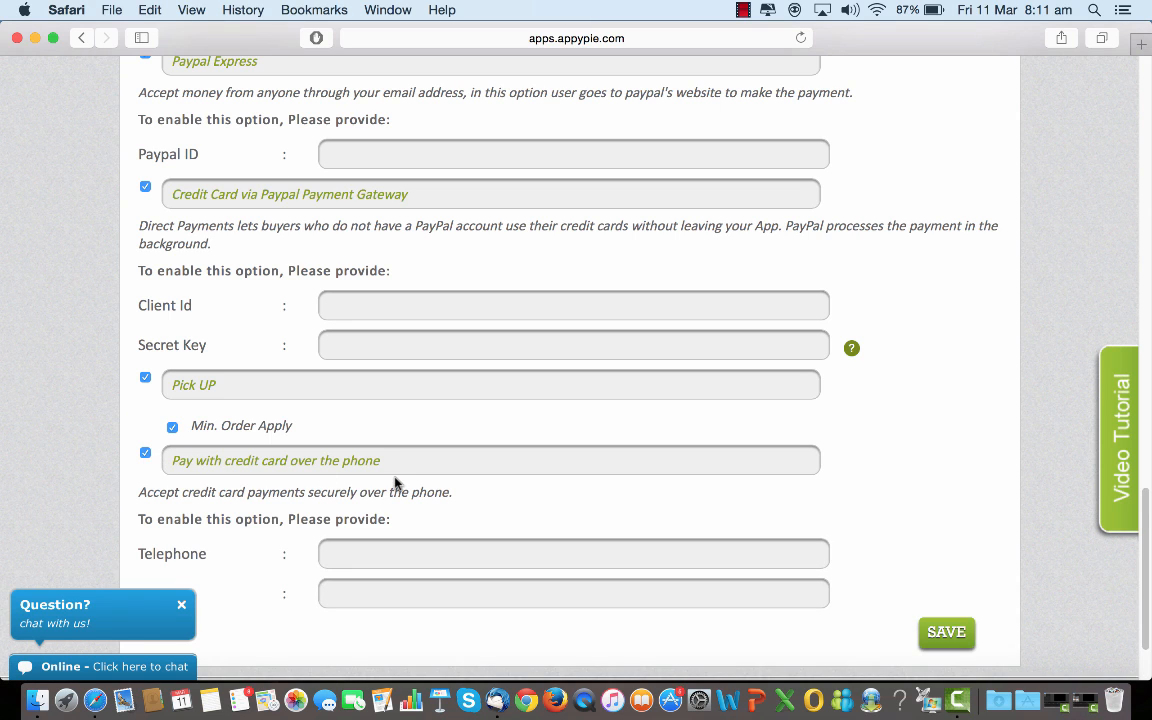
pyautogui.scroll(-3, 393, 481)
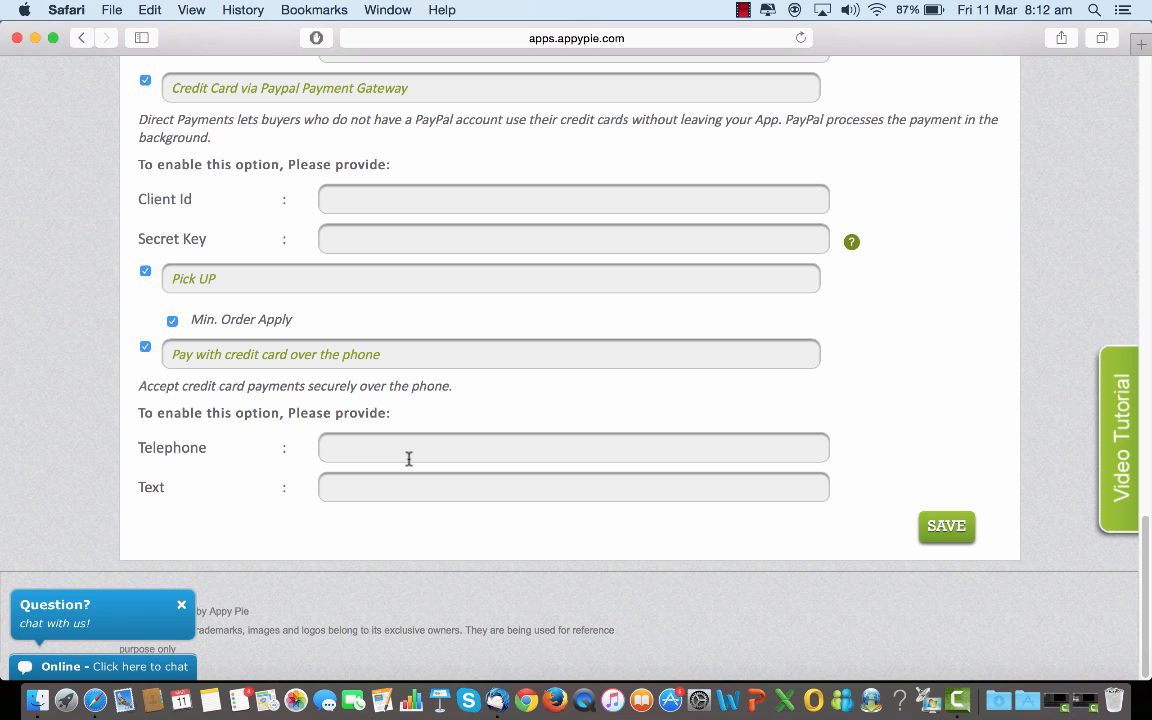
# Step: Skim back through the configuration settings and open the Language Settings section
pyautogui.scroll(20, 855, 352)
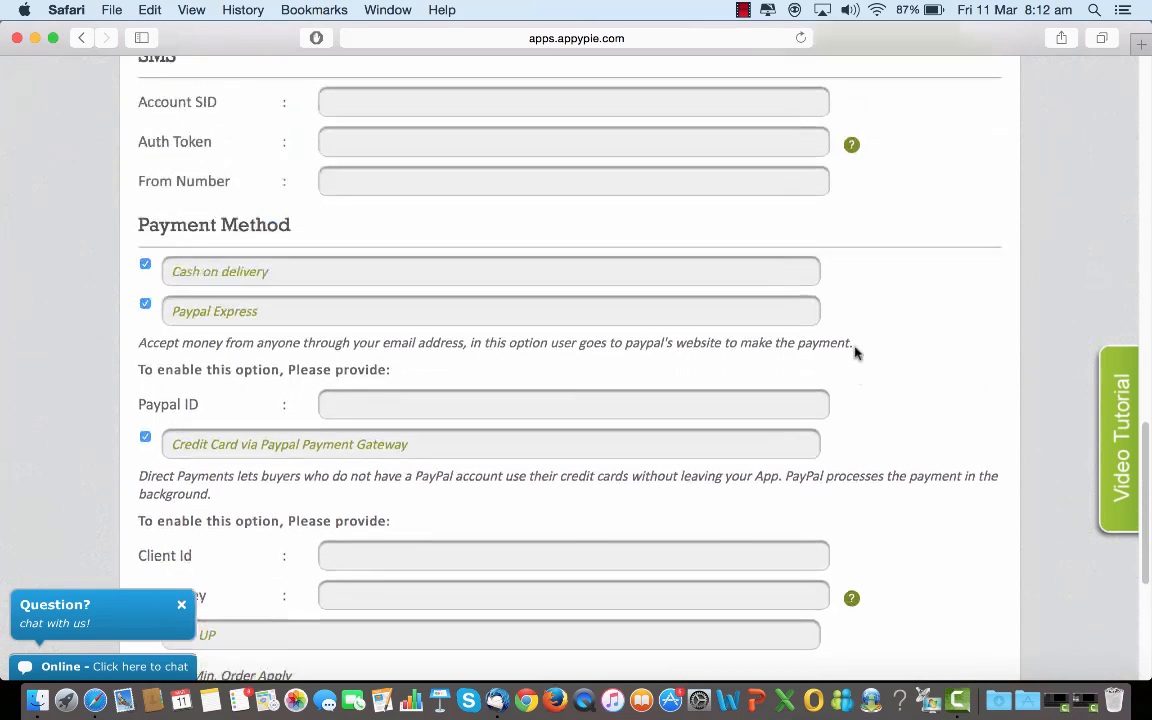
pyautogui.scroll(5, 855, 352)
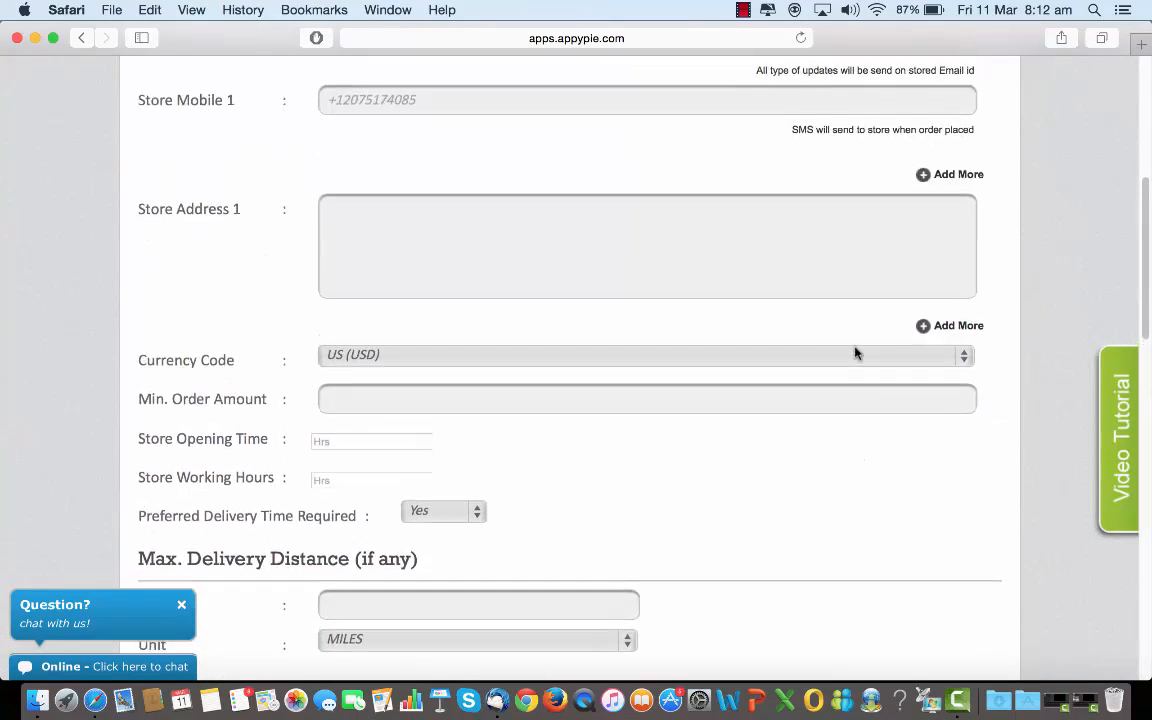
pyautogui.scroll(-10, 855, 352)
pyautogui.scroll(-10, 855, 352)
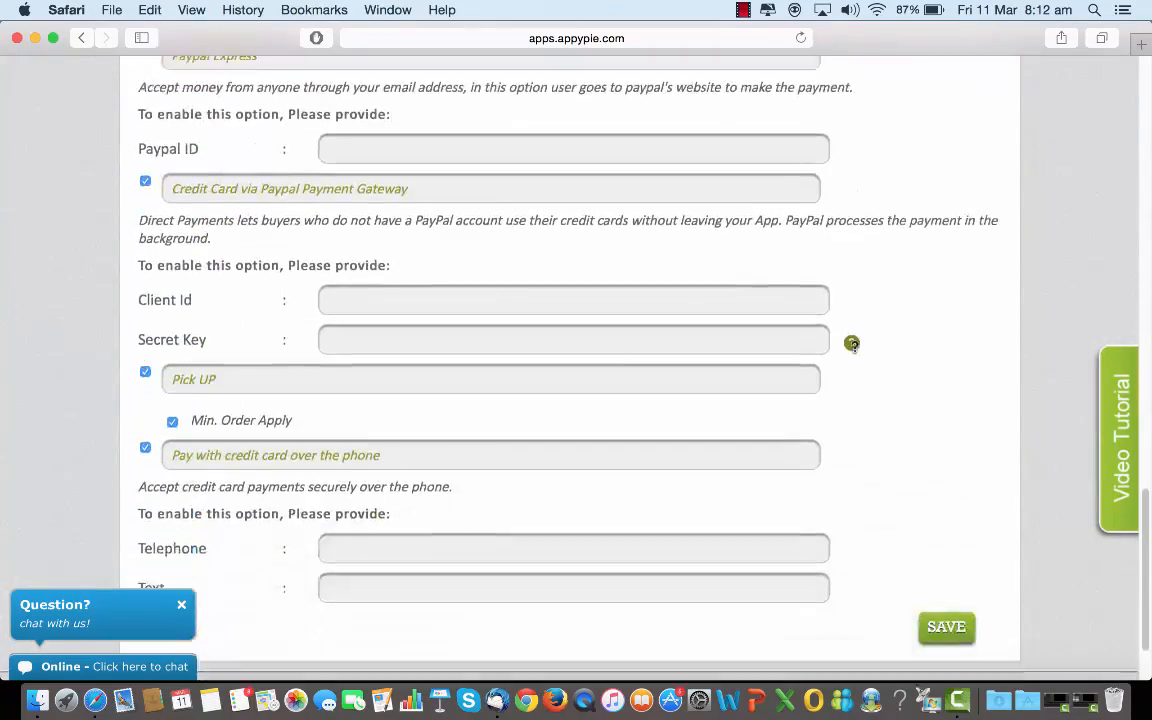
pyautogui.scroll(3, 855, 347)
pyautogui.scroll(20, 855, 347)
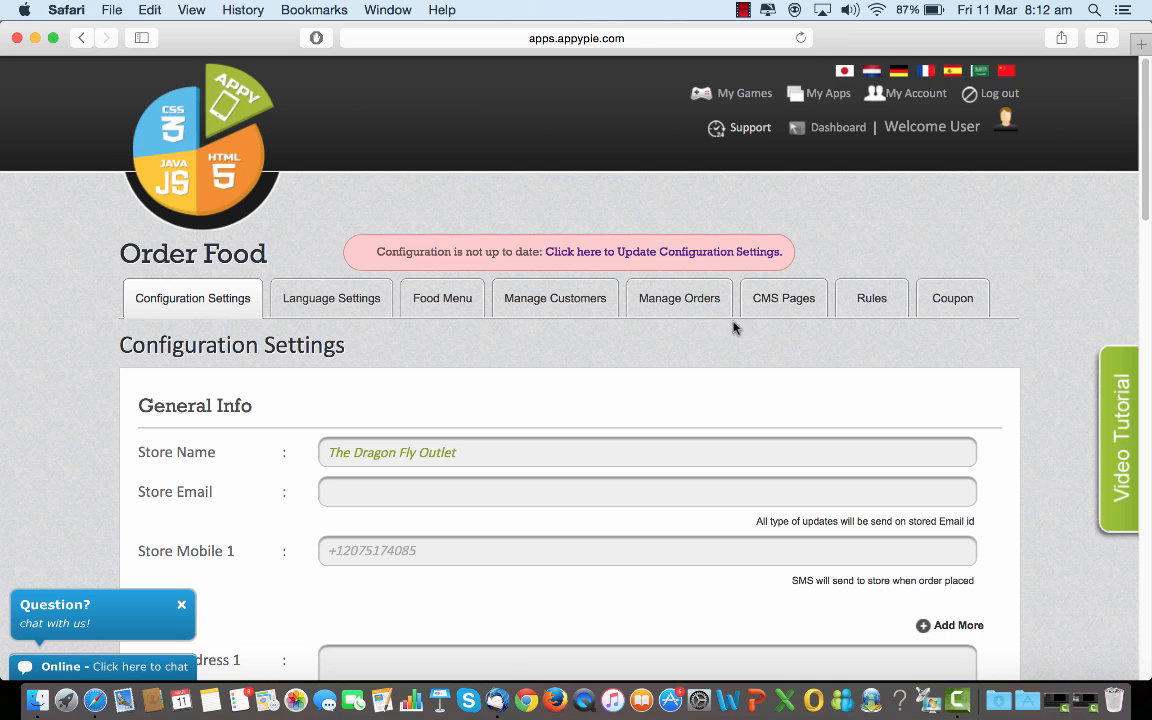
pyautogui.click(339, 300)
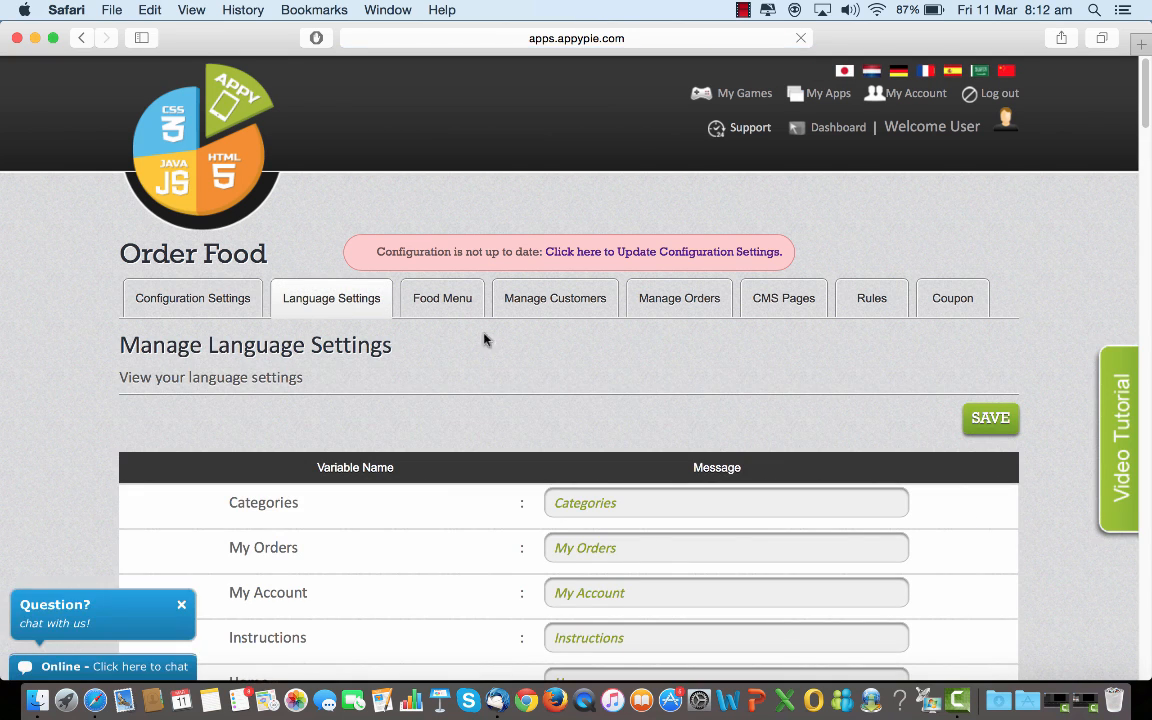
# Step: Examine the language variables and their messages, from Categories down to the checkout and address labels
pyautogui.scroll(-8, 543, 364)
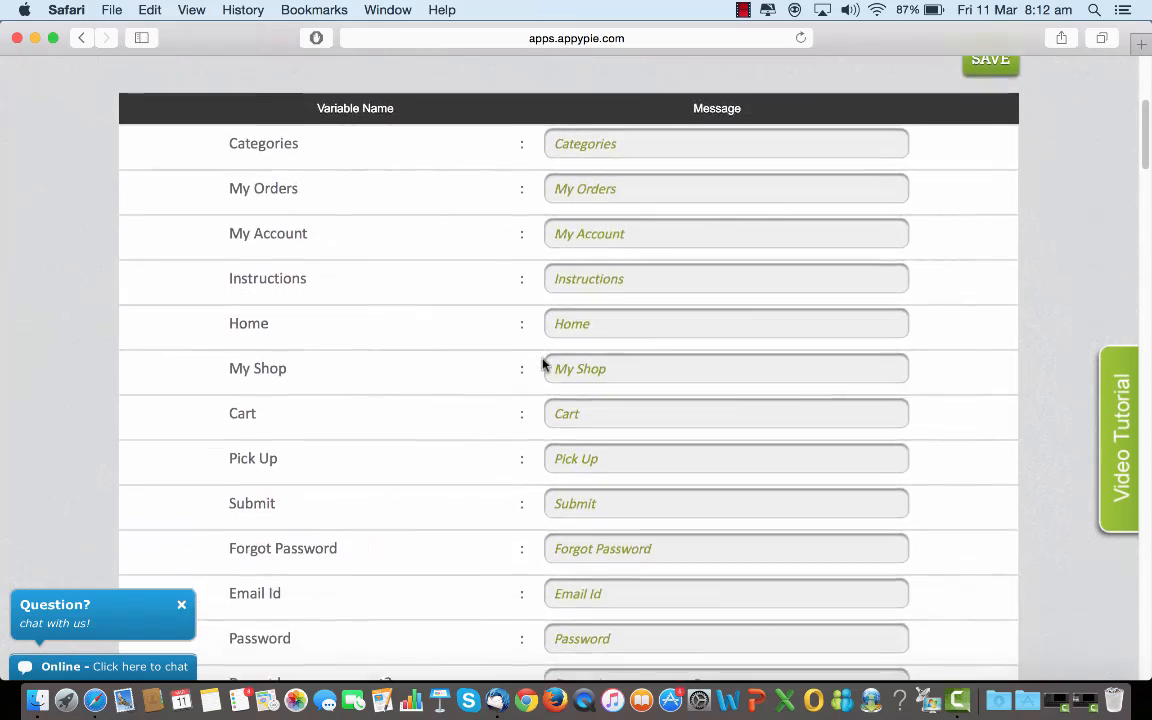
pyautogui.scroll(-6, 543, 364)
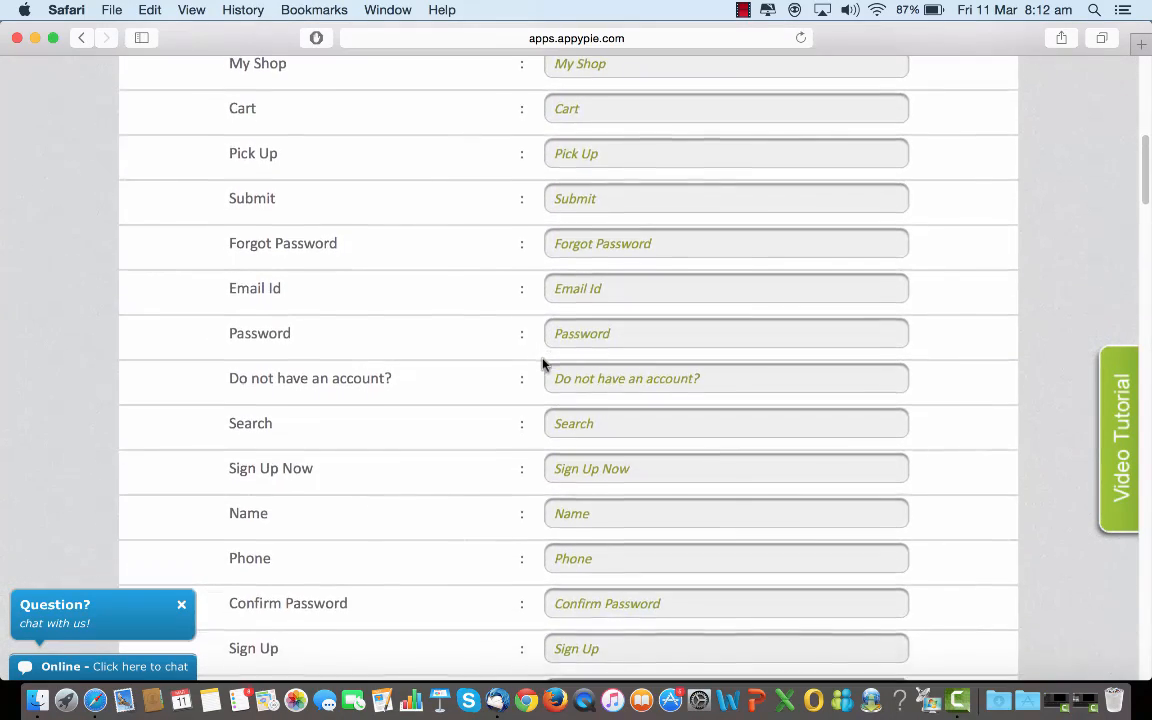
pyautogui.scroll(-12, 543, 364)
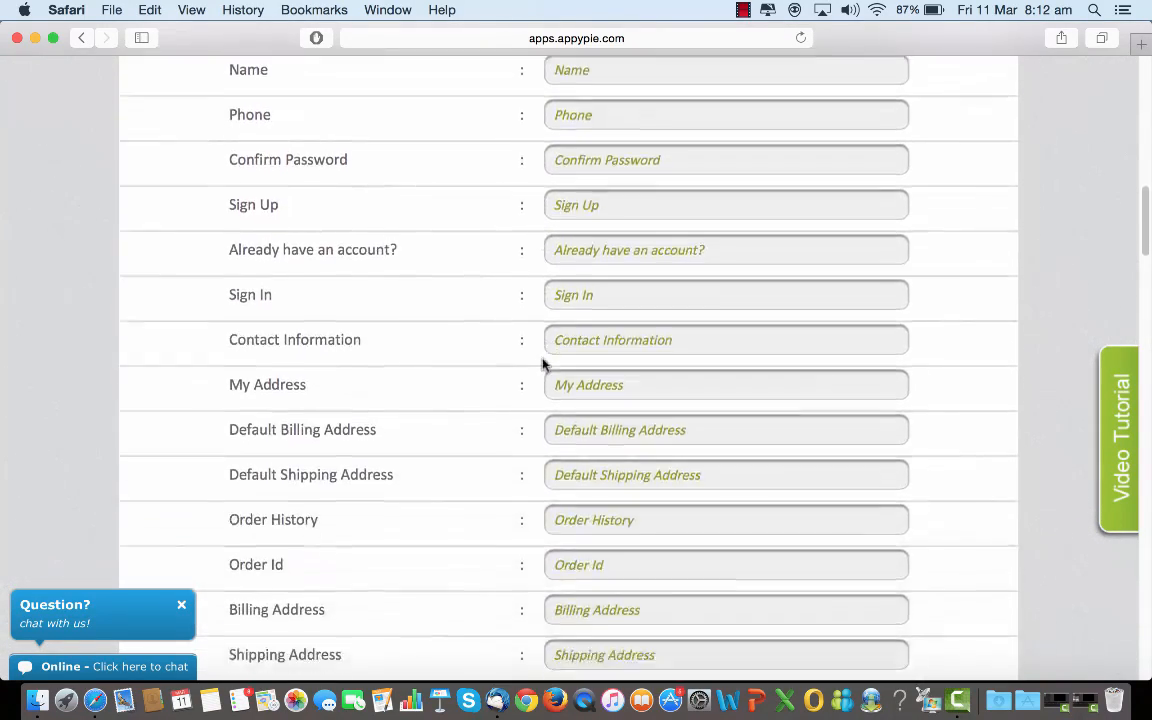
pyautogui.scroll(-12, 543, 364)
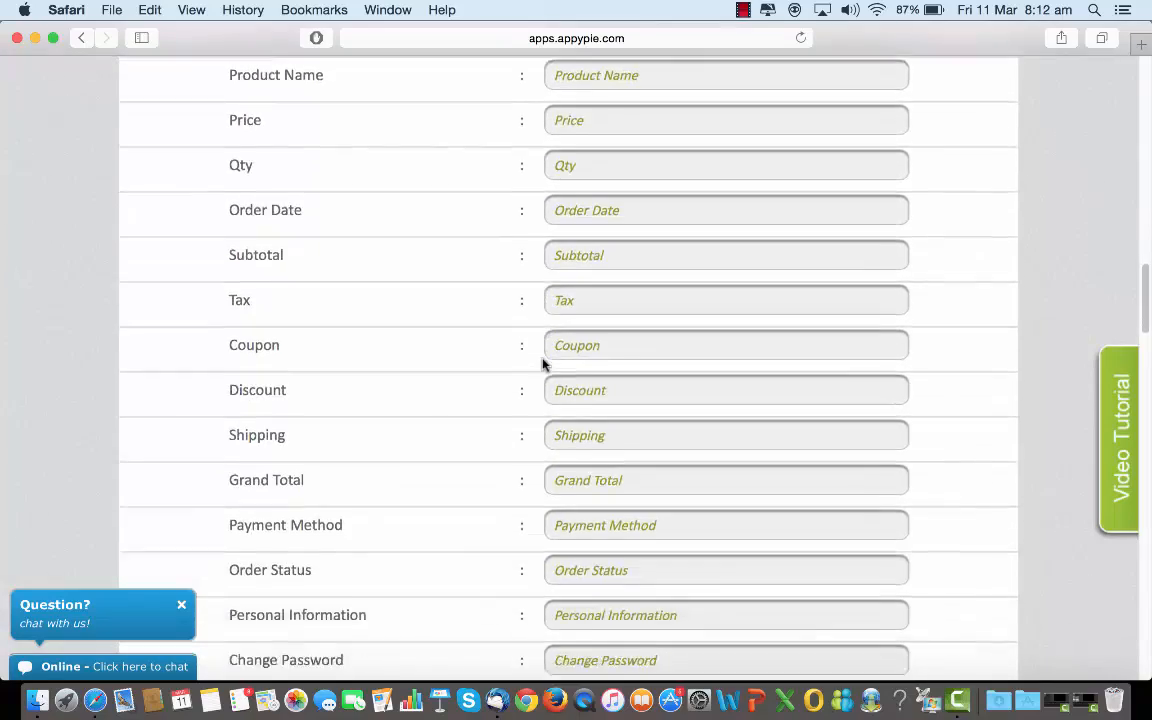
pyautogui.scroll(-8, 543, 364)
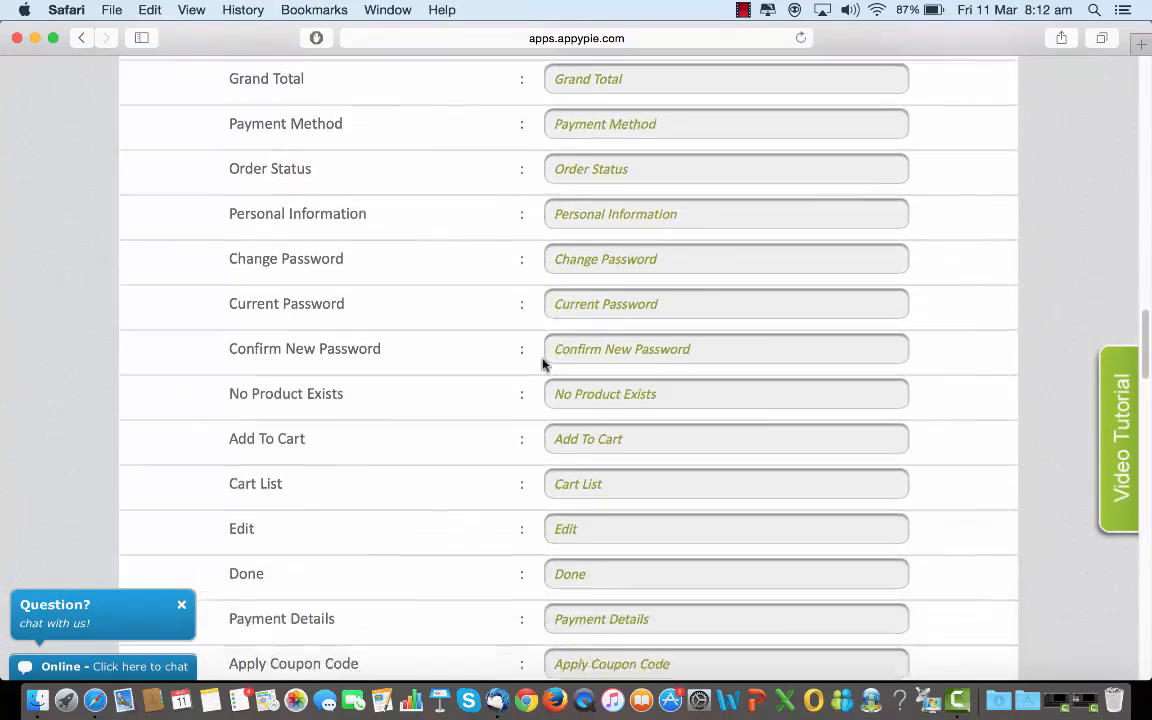
pyautogui.scroll(-9, 543, 364)
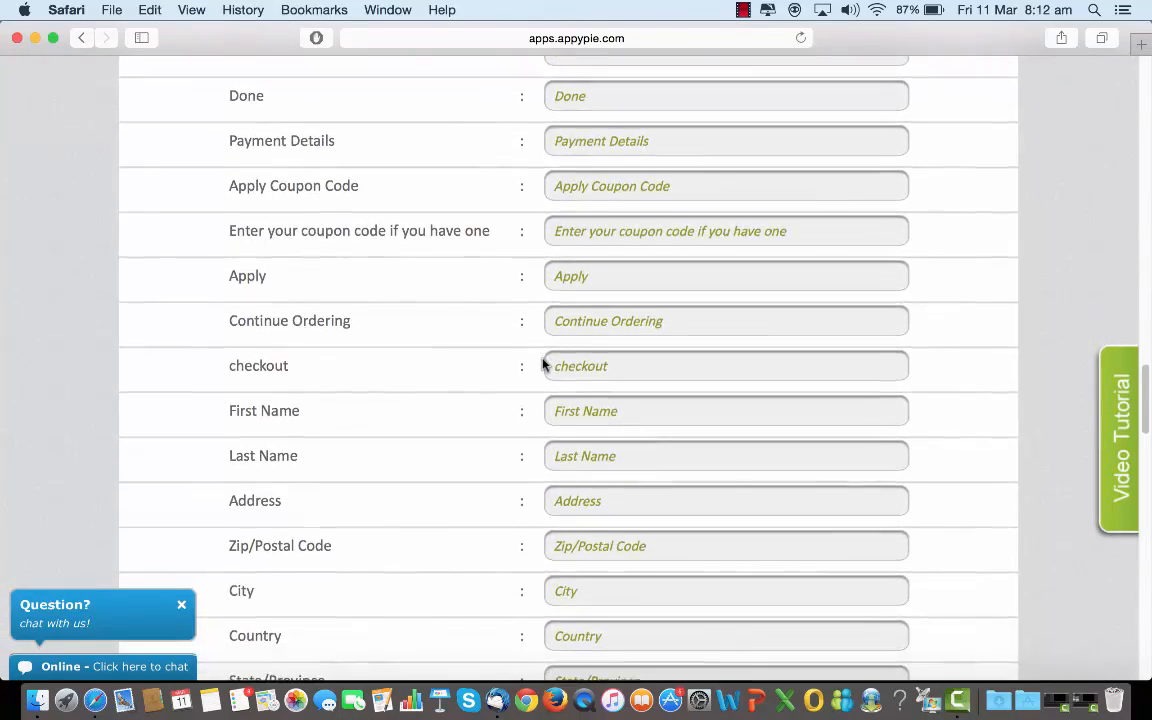
pyautogui.scroll(-6, 543, 364)
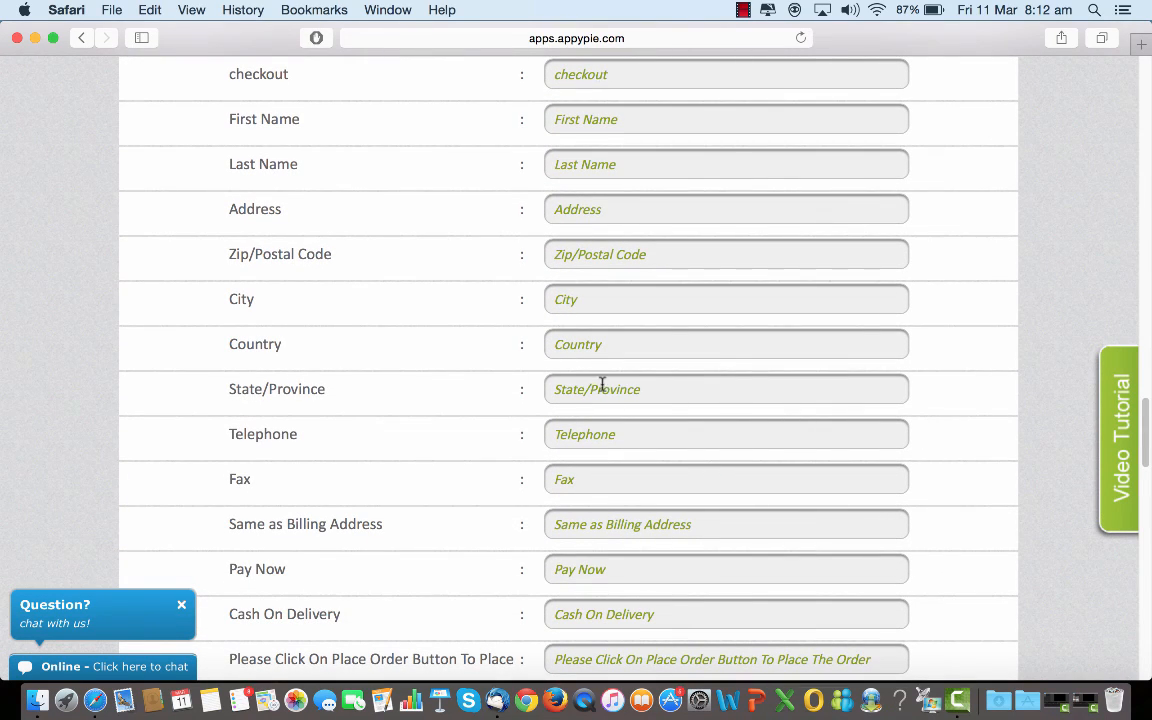
pyautogui.scroll(20, 603, 391)
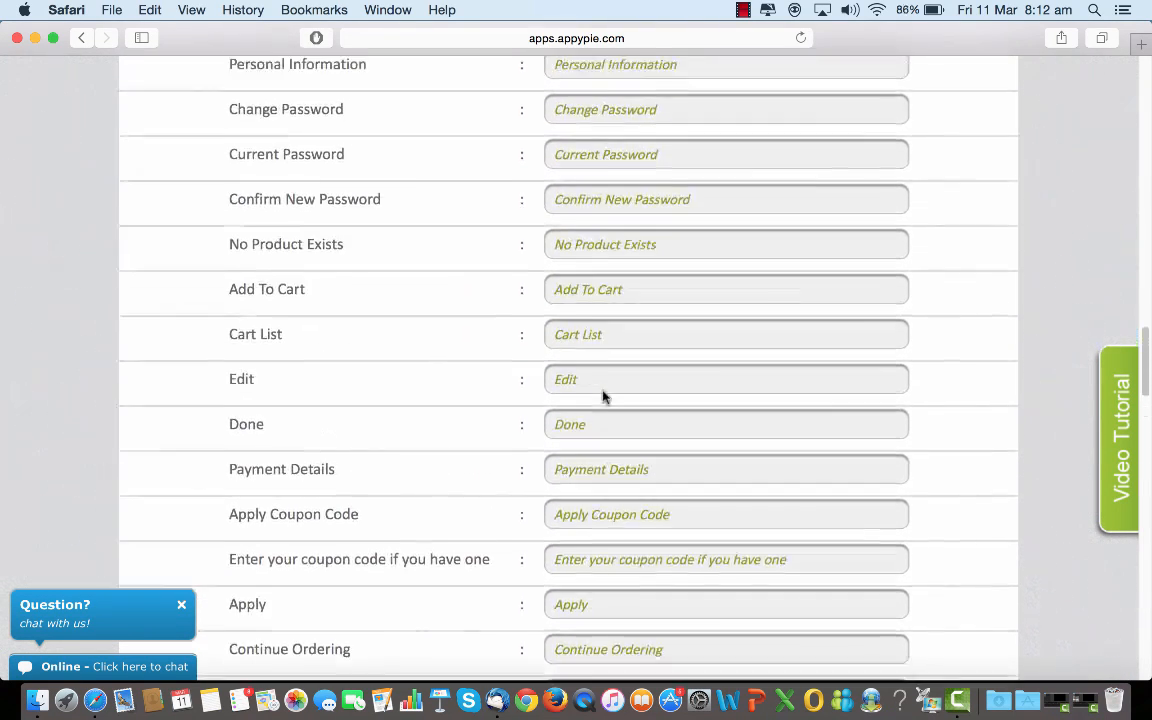
pyautogui.scroll(8, 603, 396)
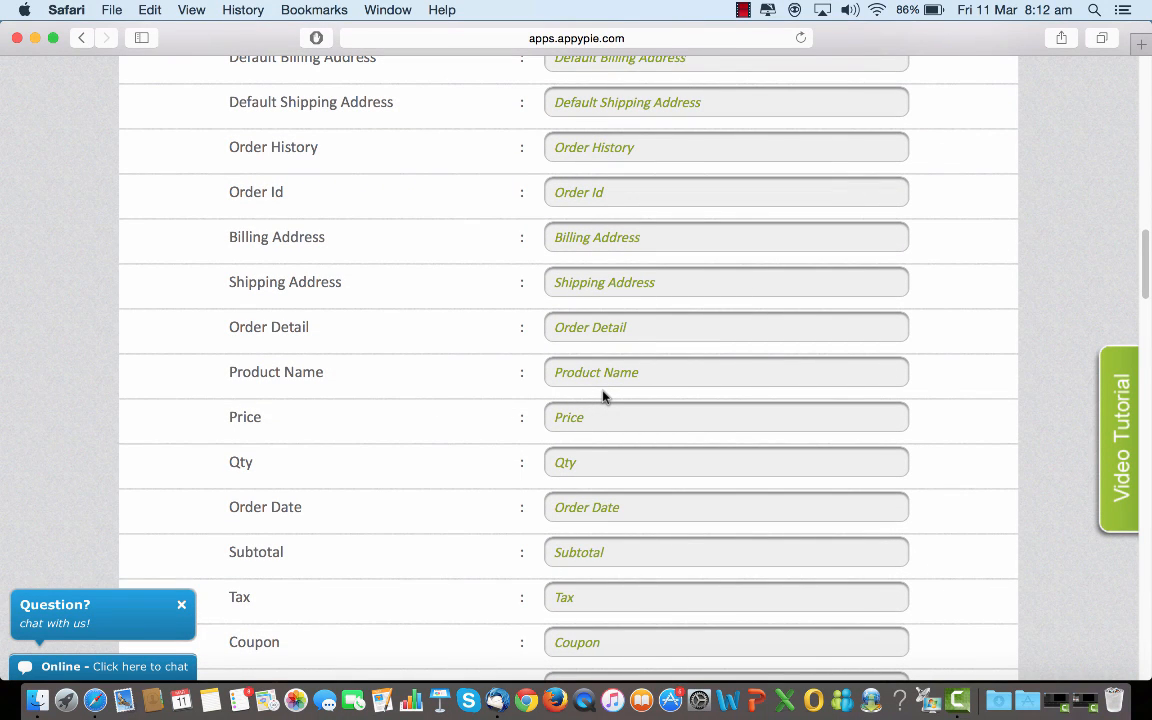
pyautogui.scroll(3, 388, 450)
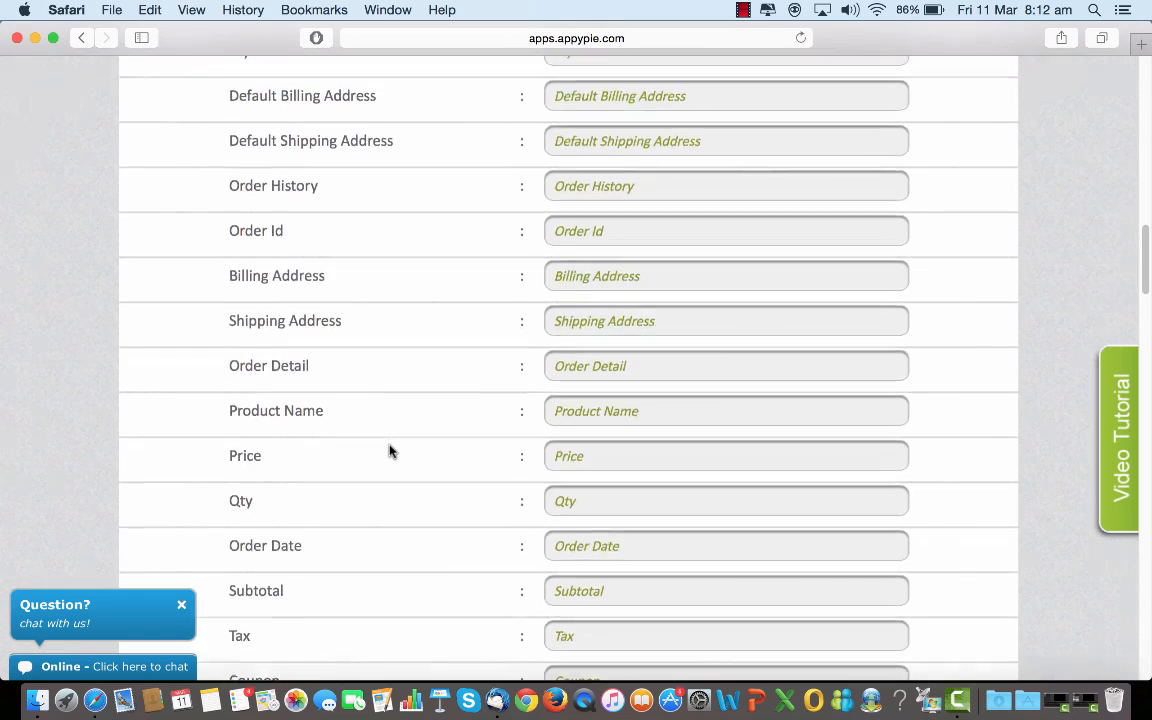
pyautogui.scroll(4, 390, 451)
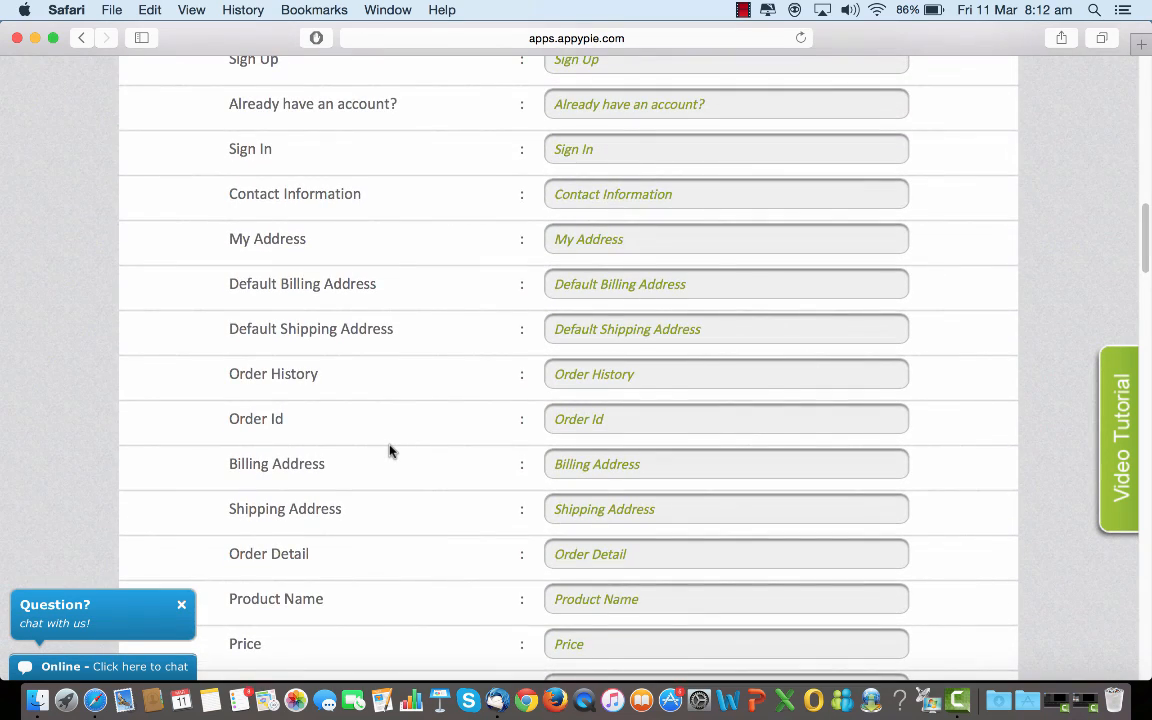
pyautogui.scroll(3, 390, 451)
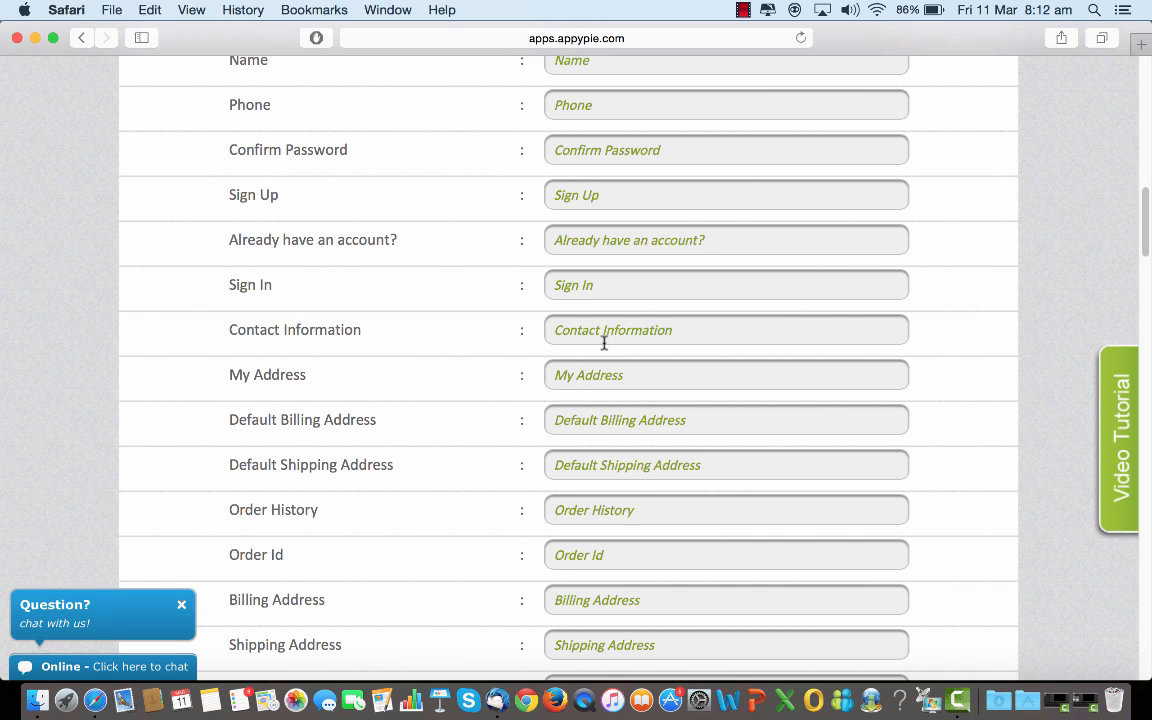
# Step: Replace the message text of the Contact Information variable with "Contact Details"
pyautogui.scroll(3, 570, 343)
pyautogui.click(682, 444)
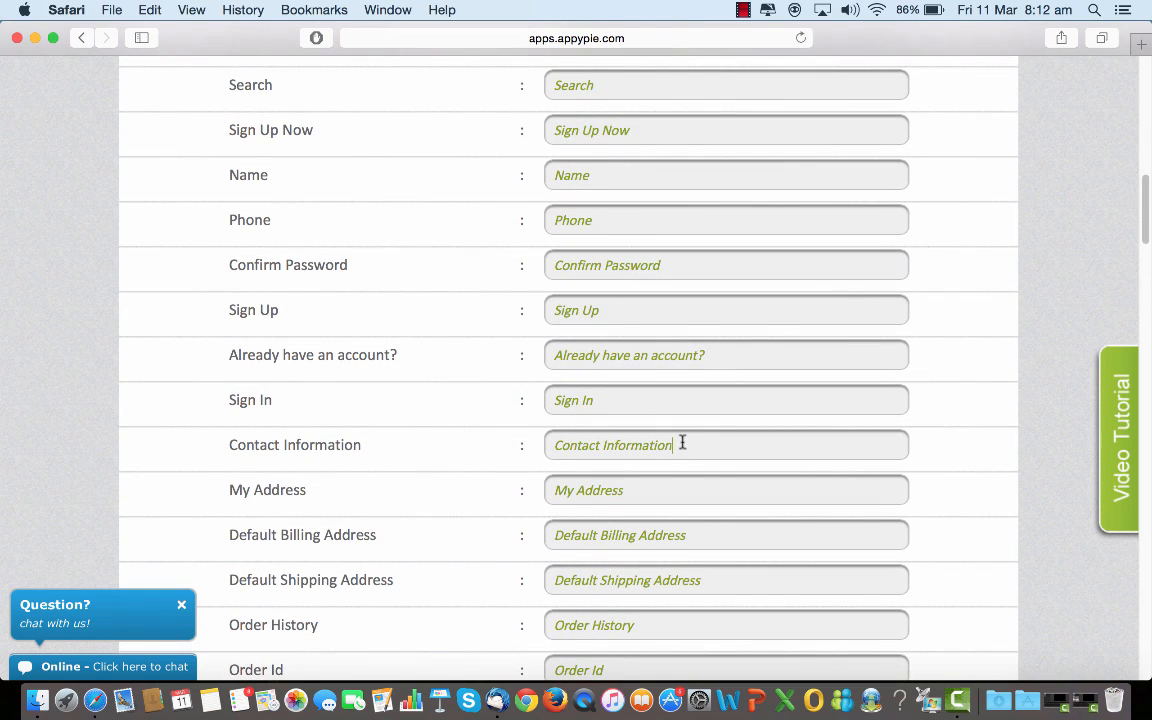
pyautogui.press('BackSpace')
pyautogui.press('BackSpace')
pyautogui.press('BackSpace')
pyautogui.press('BackSpace')
pyautogui.press('BackSpace')
pyautogui.press('BackSpace')
pyautogui.press('BackSpace')
pyautogui.press('BackSpace')
pyautogui.press('BackSpace')
pyautogui.press('BackSpace')
pyautogui.press('BackSpace')
pyautogui.press('BackSpace')
pyautogui.press('BackSpace')
pyautogui.press('BackSpace')
pyautogui.press('BackSpace')
pyautogui.press('BackSpace')
pyautogui.press('BackSpace')
pyautogui.press('BackSpace')
pyautogui.press('BackSpace')
pyautogui.write('Contact Details')
# Step: Look through the remaining language variables down to Pick Up location at the end of the list
pyautogui.scroll(-5, 1040, 437)
pyautogui.scroll(-20, 1040, 437)
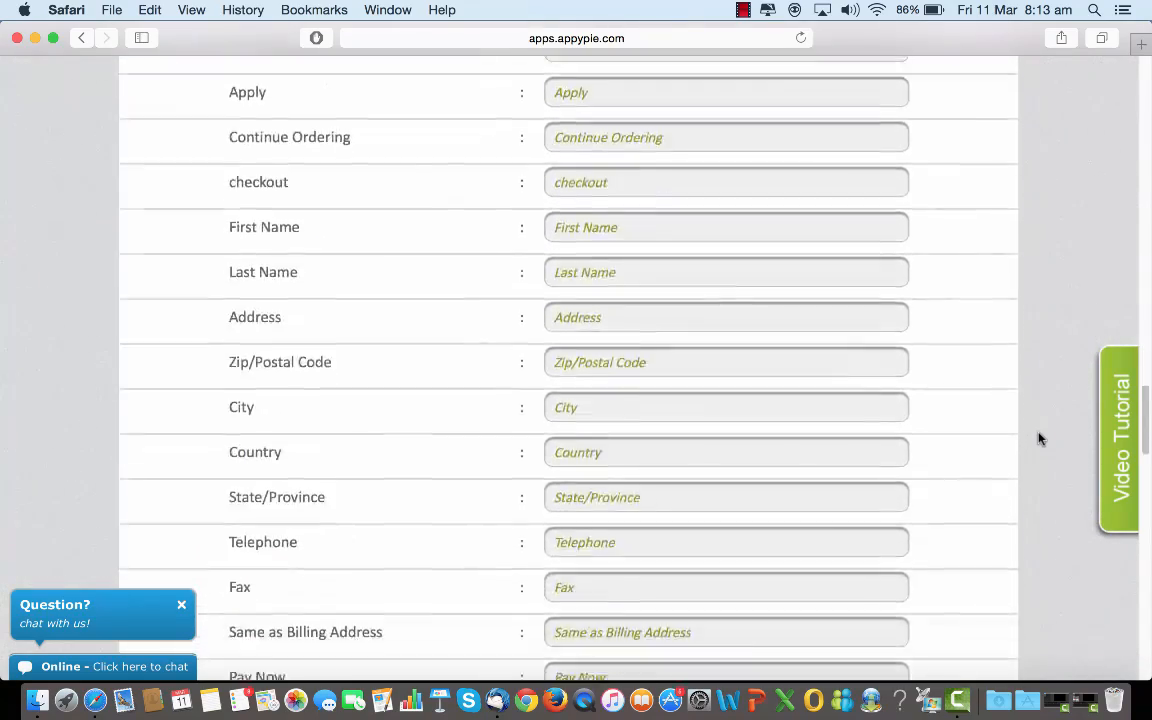
pyautogui.scroll(-8, 1040, 437)
pyautogui.scroll(-10, 1038, 438)
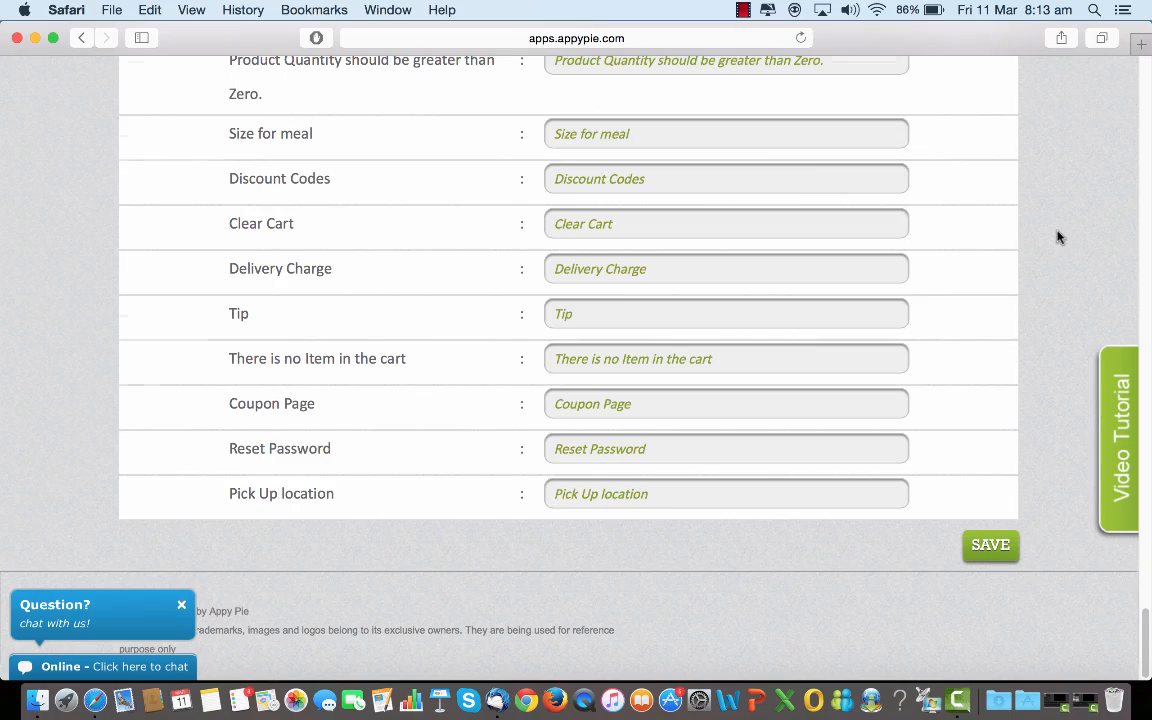
# Step: Return to the start of the language settings and open the Food Menu section
pyautogui.scroll(15, 1059, 237)
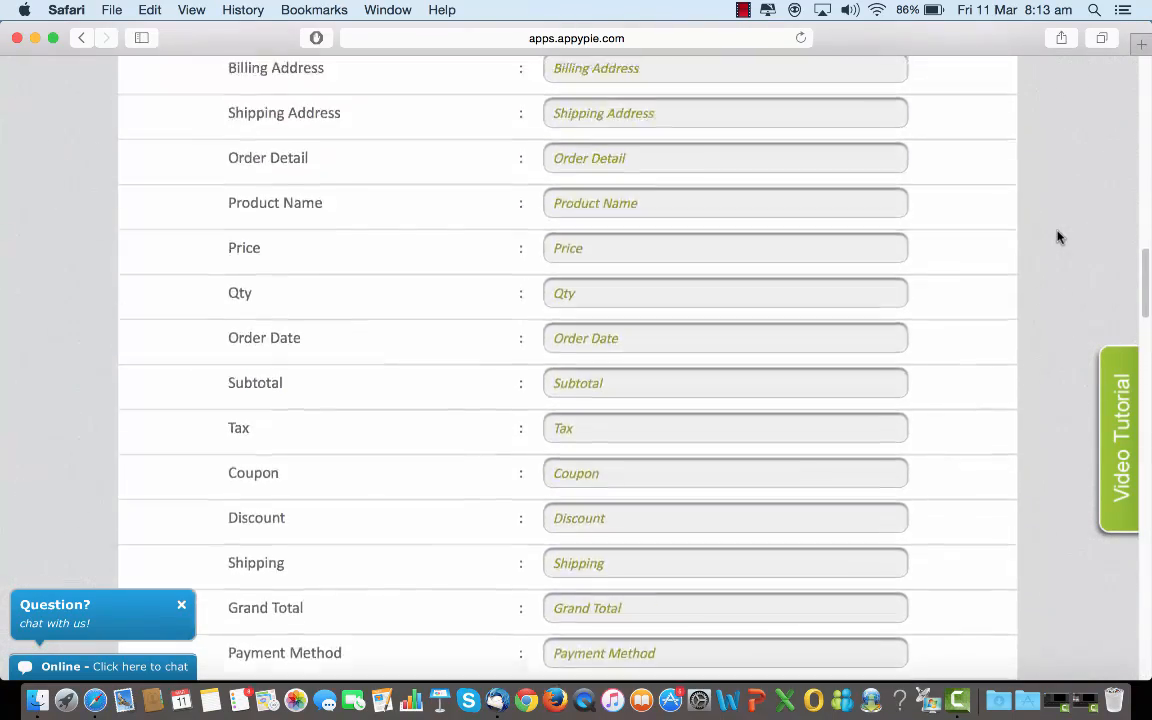
pyautogui.scroll(20, 1059, 237)
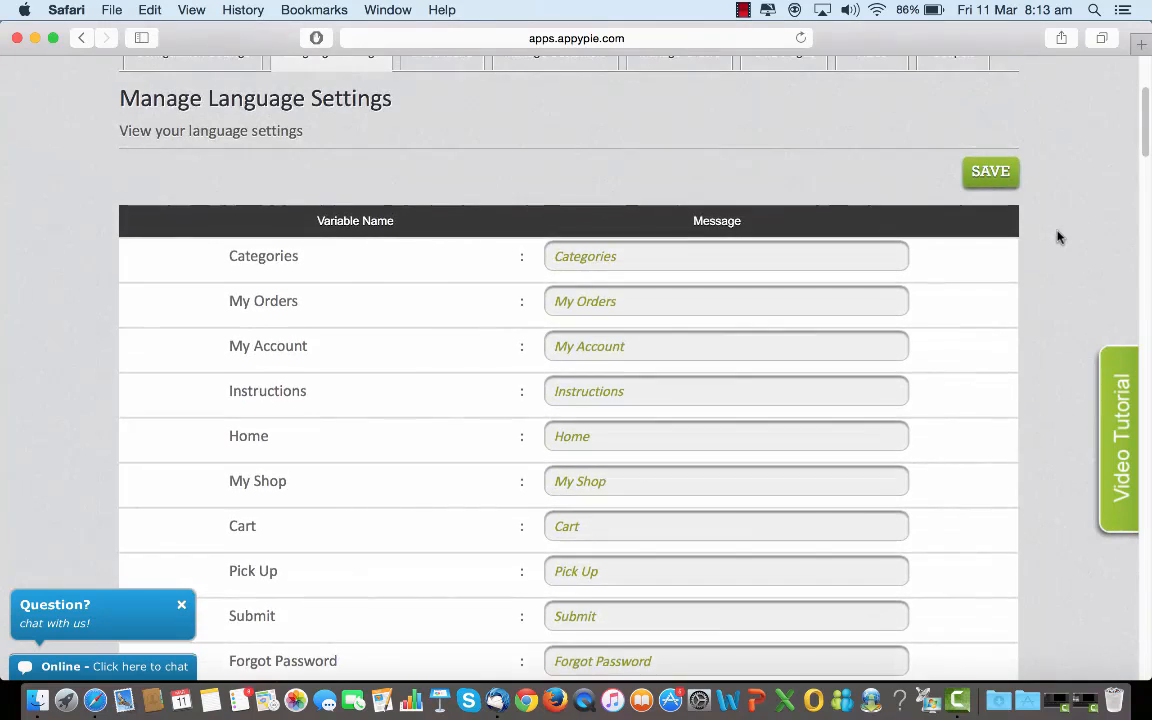
pyautogui.scroll(2, 1059, 237)
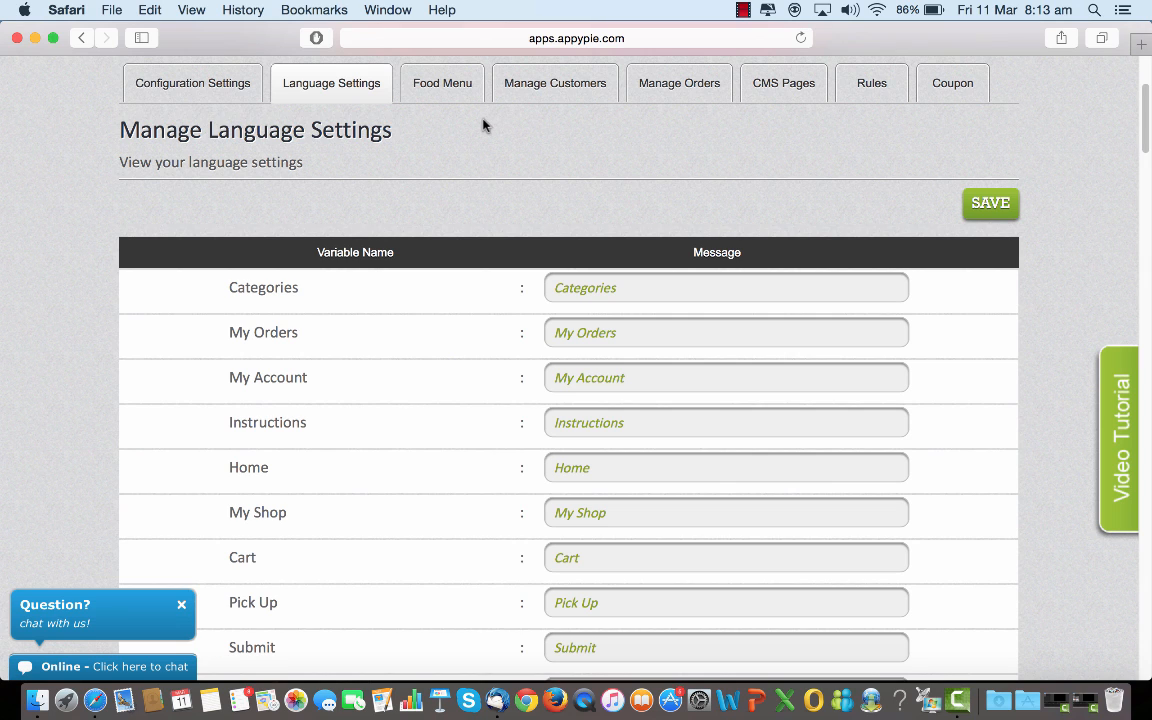
pyautogui.click(448, 88)
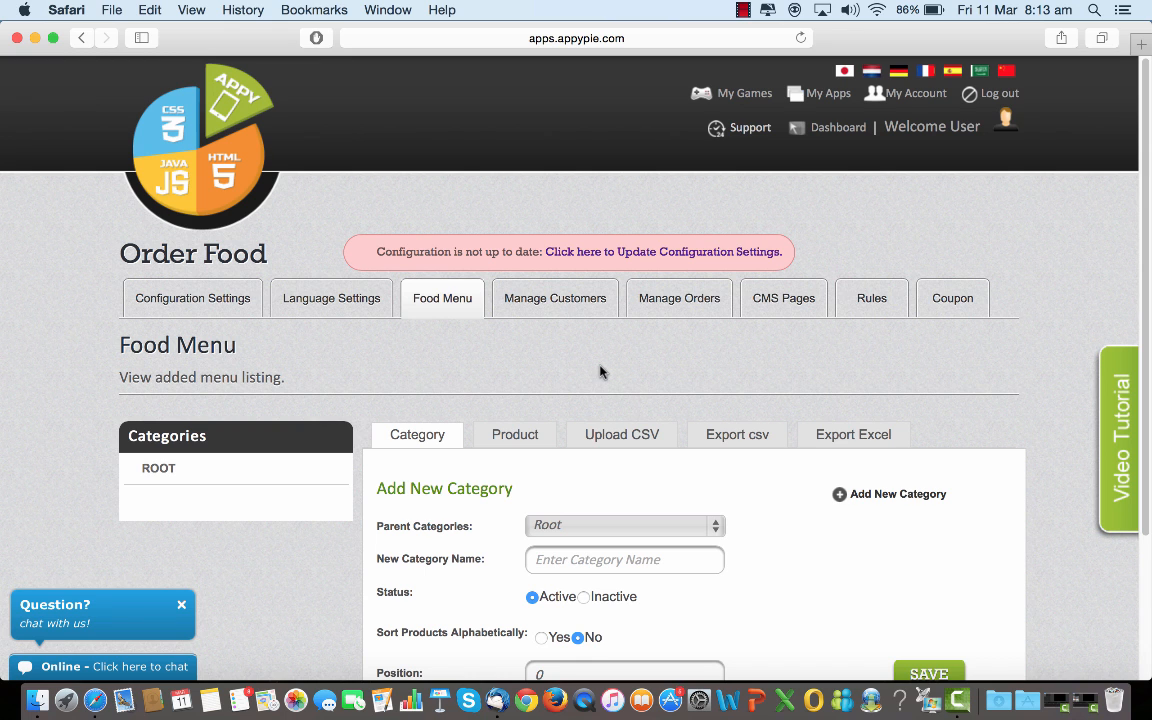
# Step: Create and save an active category named cat1 under Root, with products sorted alphabetically
pyautogui.scroll(-5, 600, 372)
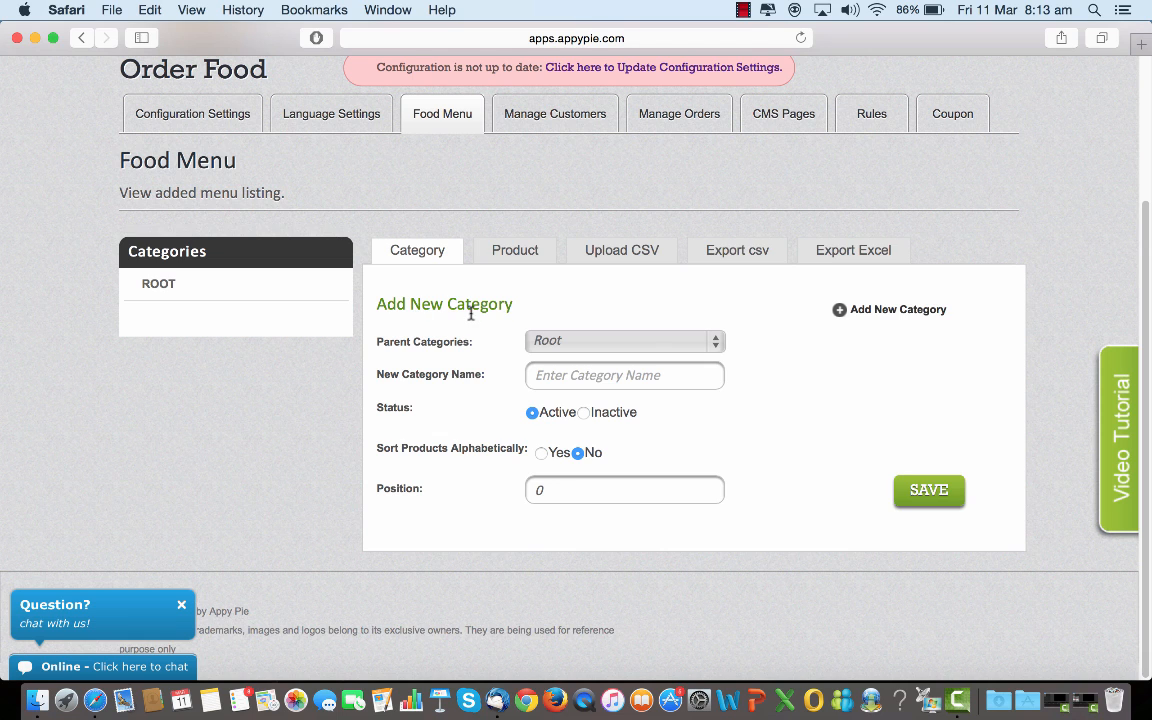
pyautogui.click(714, 341)
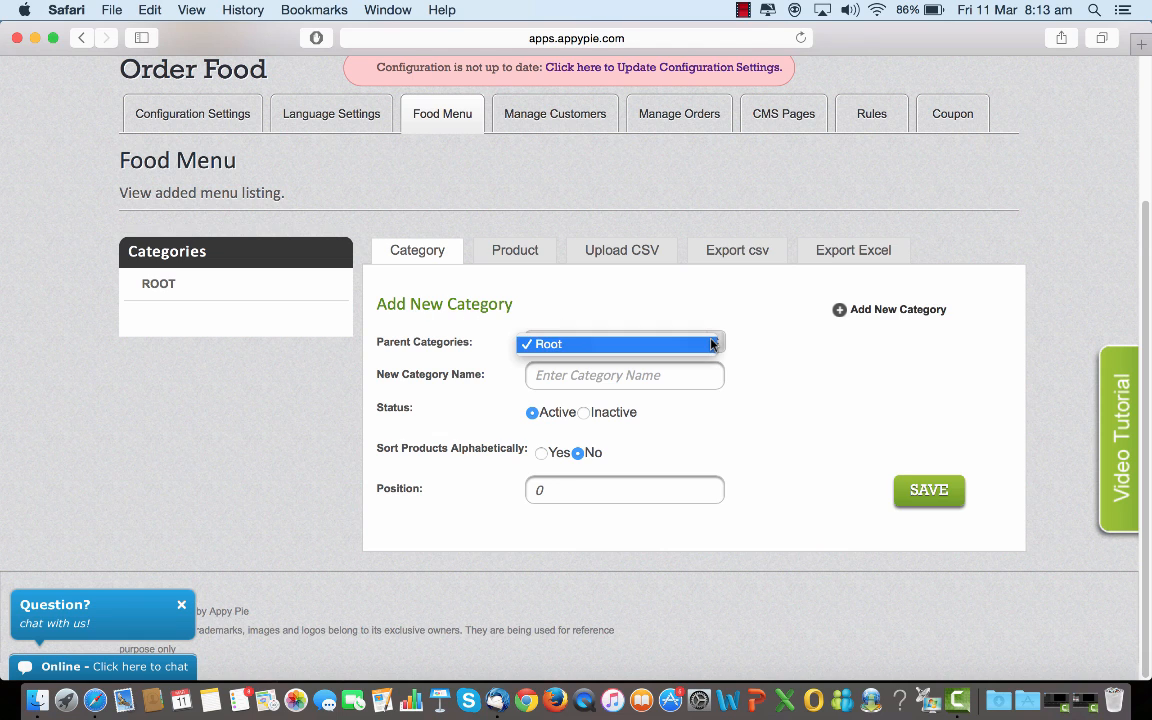
pyautogui.click(714, 344)
pyautogui.click(594, 368)
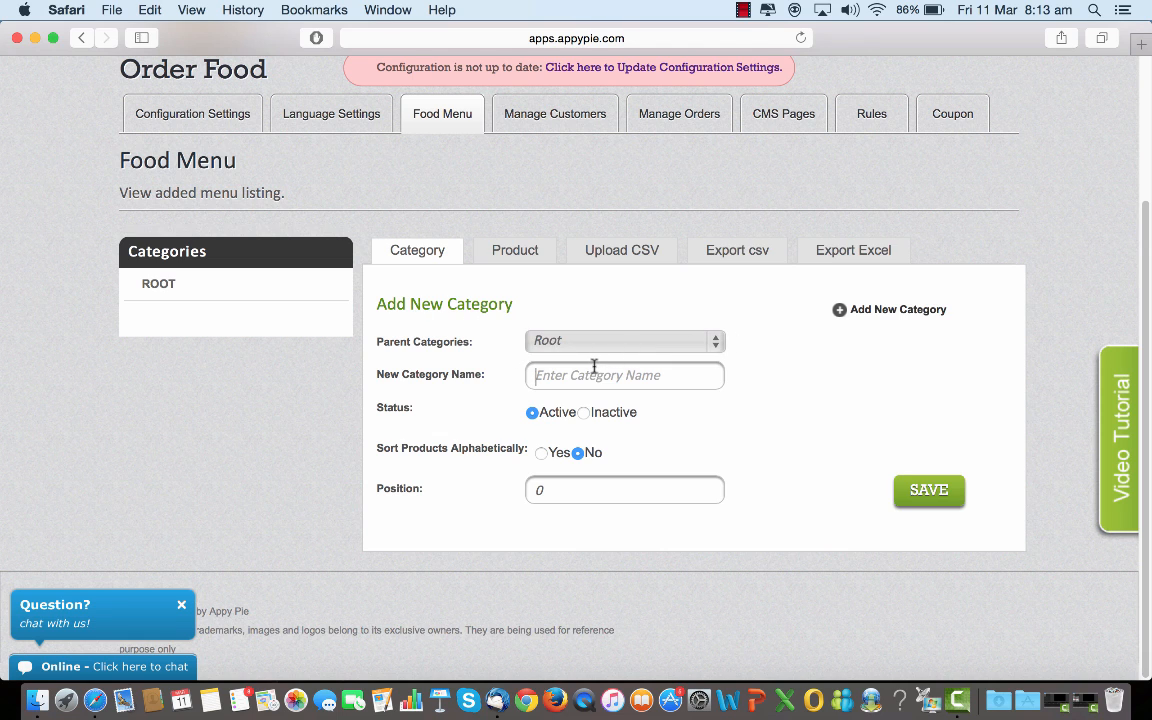
pyautogui.write('cat1')
pyautogui.click(542, 455)
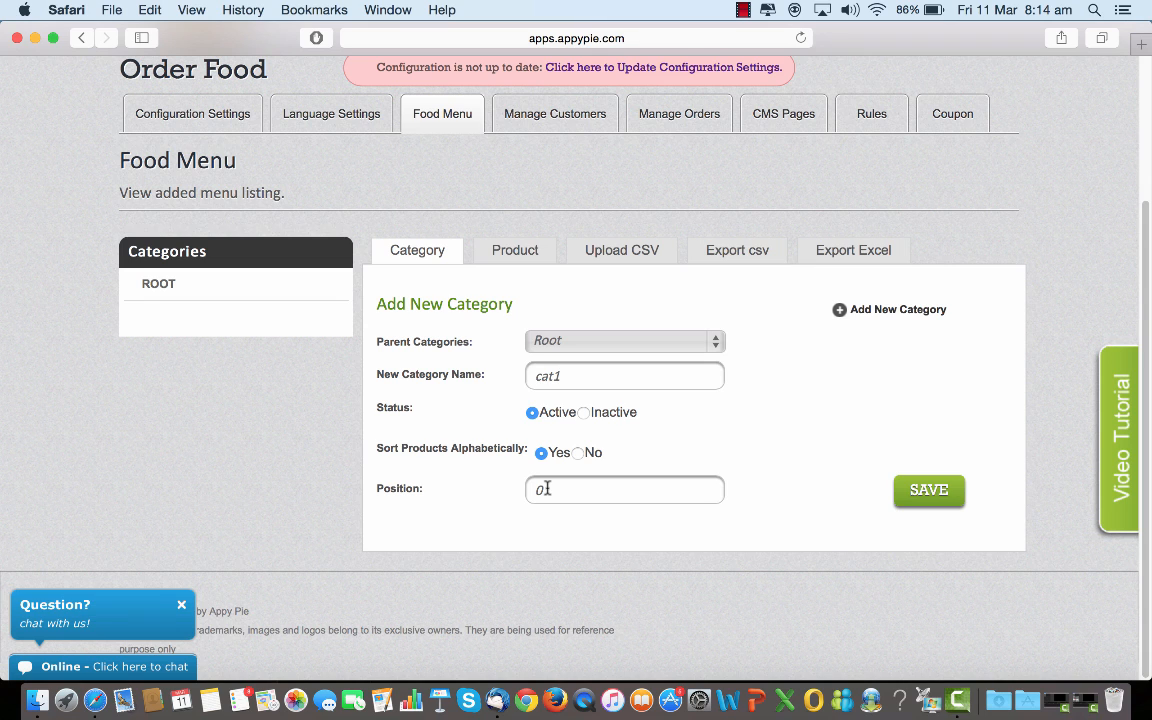
pyautogui.click(547, 488)
pyautogui.click(940, 505)
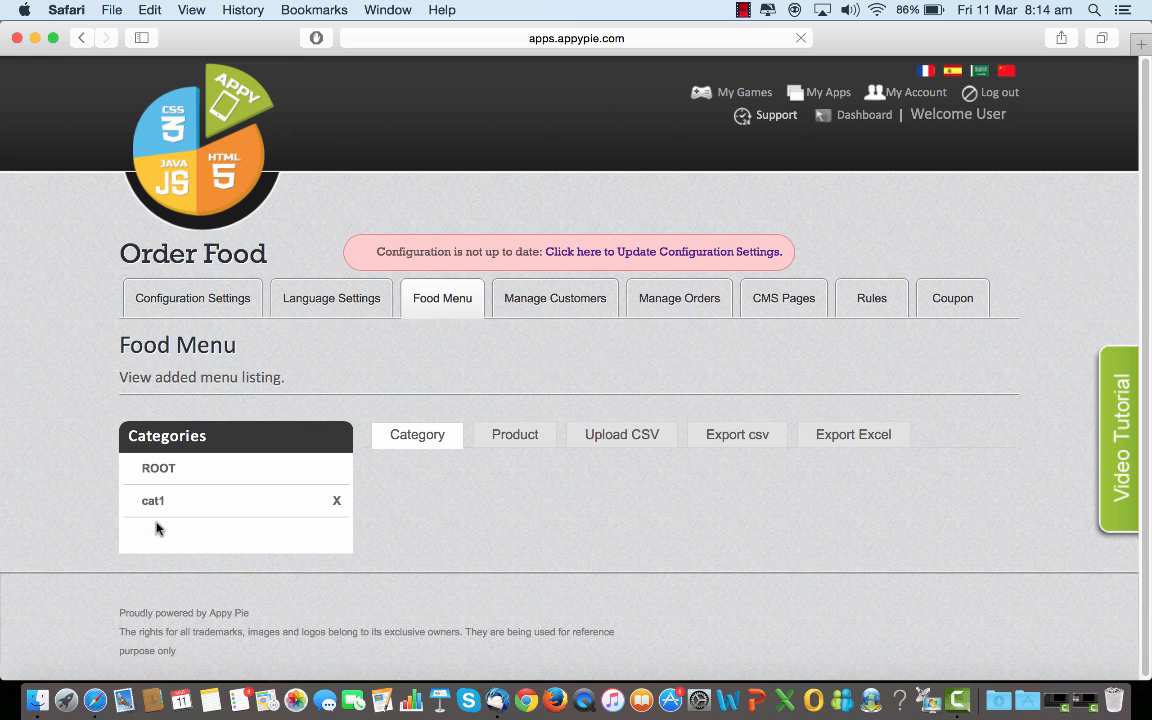
# Step: Start a new product, name it xyz and assign it to the cat1 category
pyautogui.scroll(-5, 683, 550)
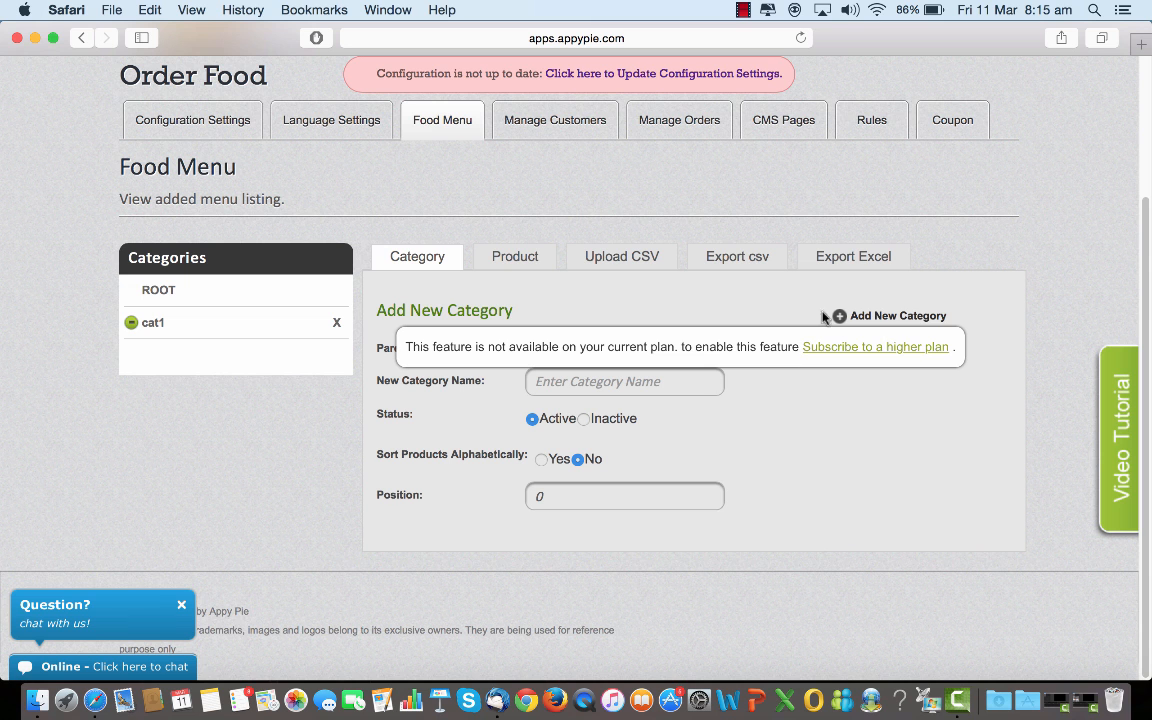
pyautogui.click(524, 262)
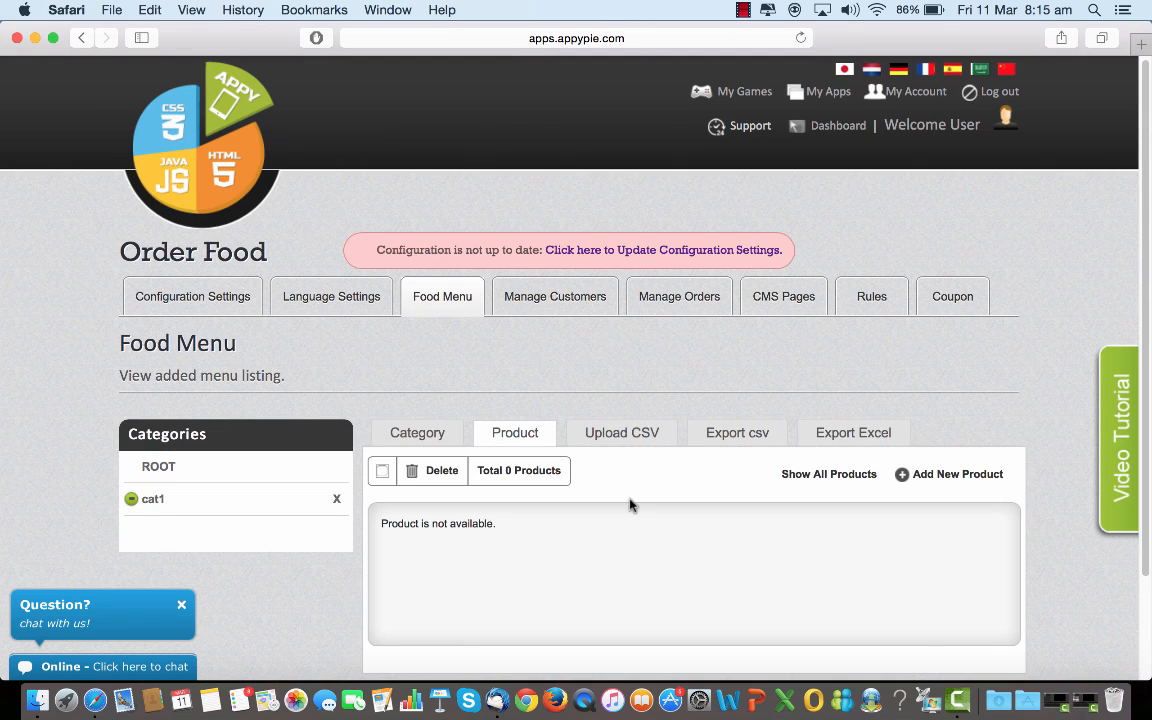
pyautogui.scroll(-3, 630, 502)
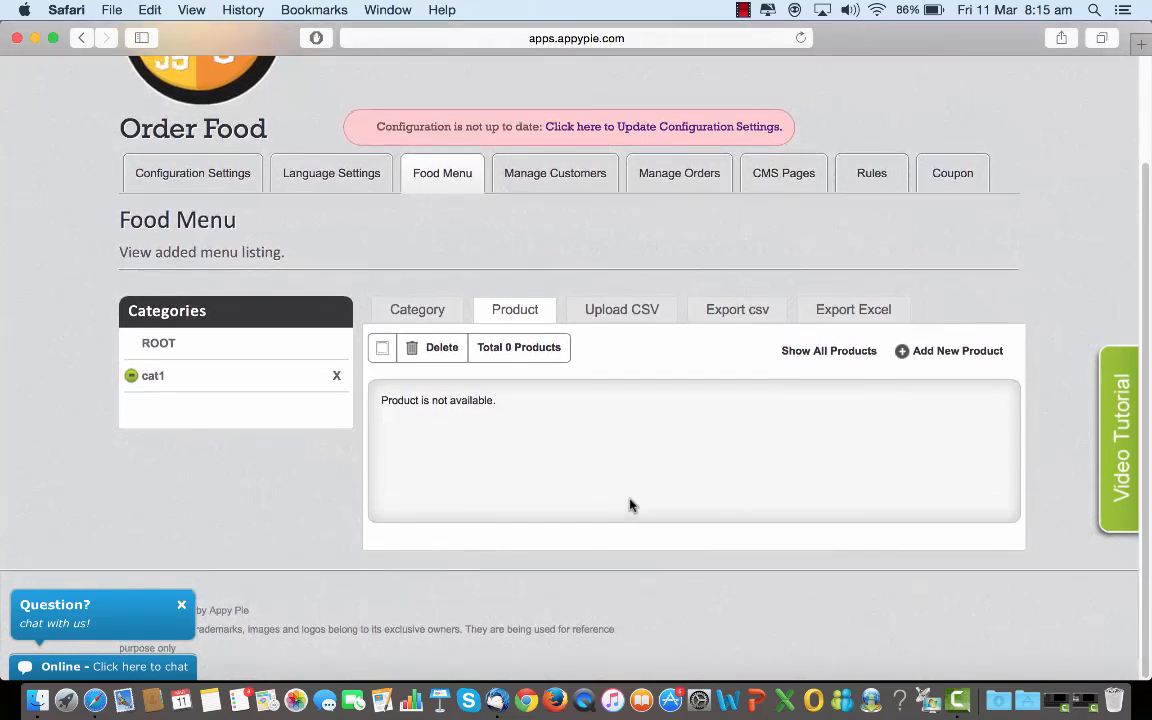
pyautogui.click(948, 354)
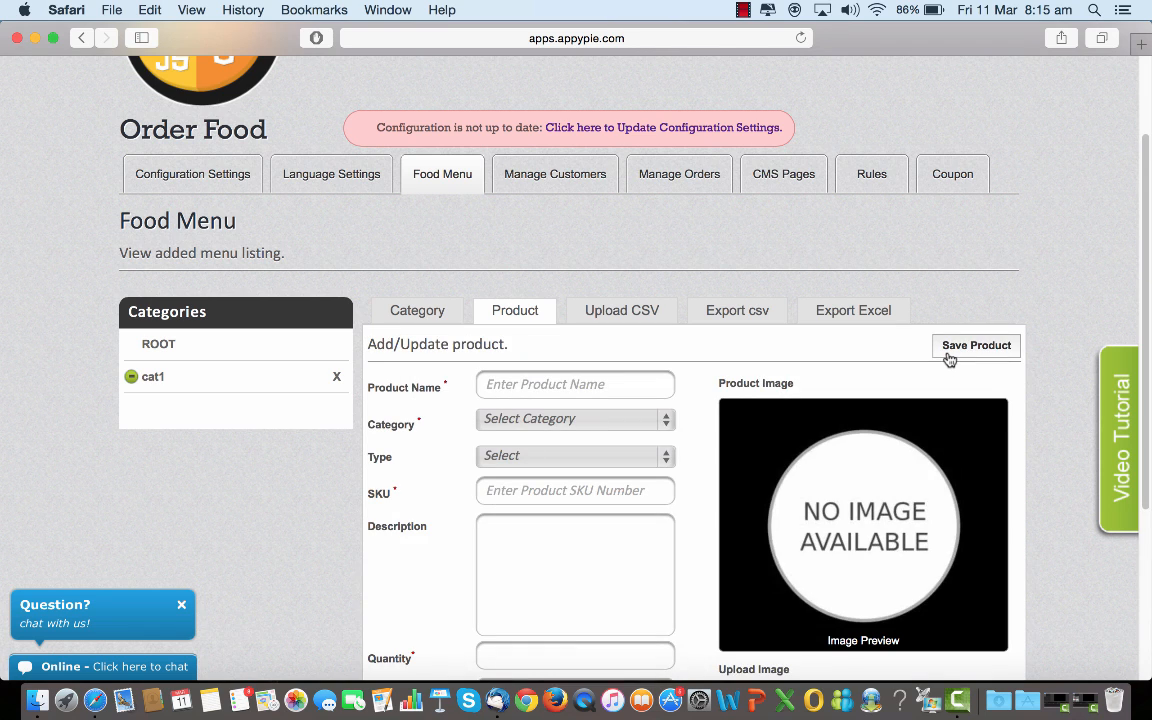
pyautogui.click(557, 384)
pyautogui.write('x')
pyautogui.write('y')
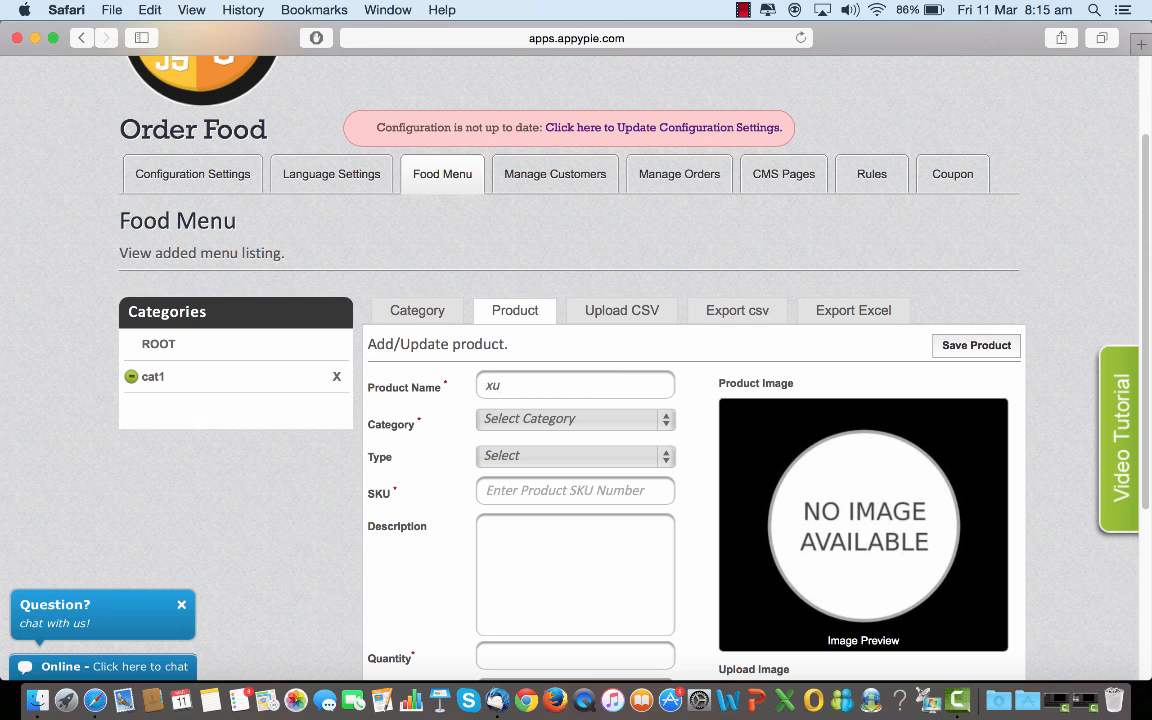
pyautogui.press('BackSpace')
pyautogui.write('yz')
pyautogui.click(666, 420)
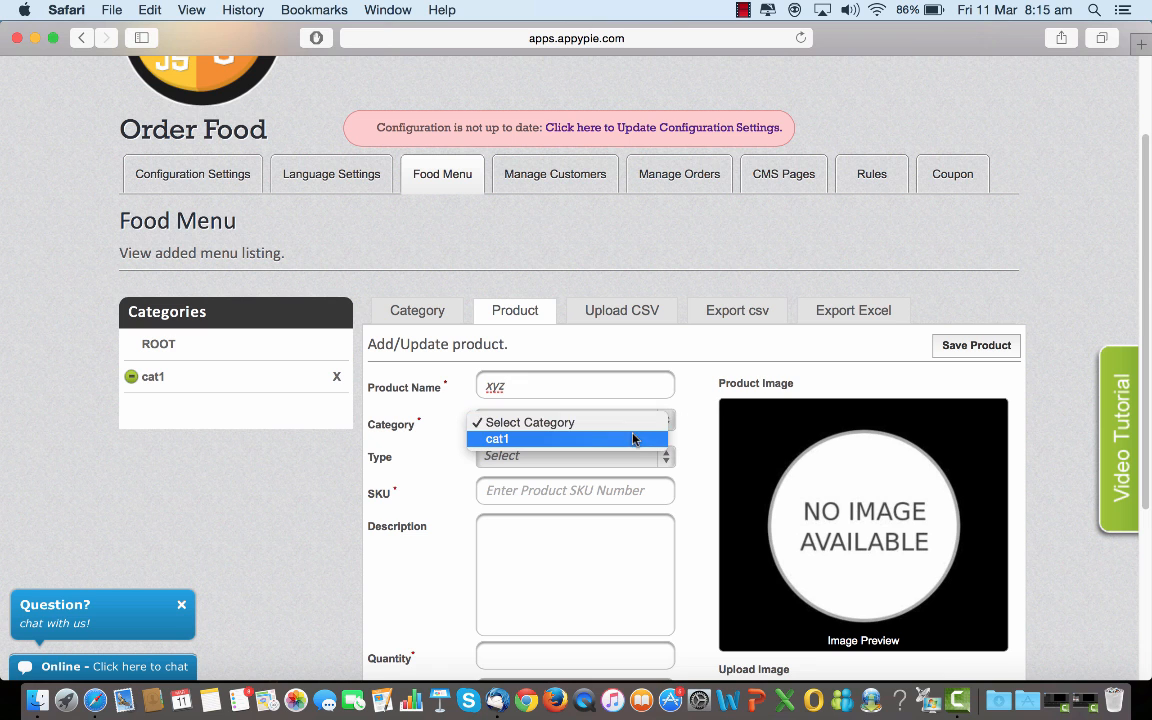
pyautogui.click(634, 440)
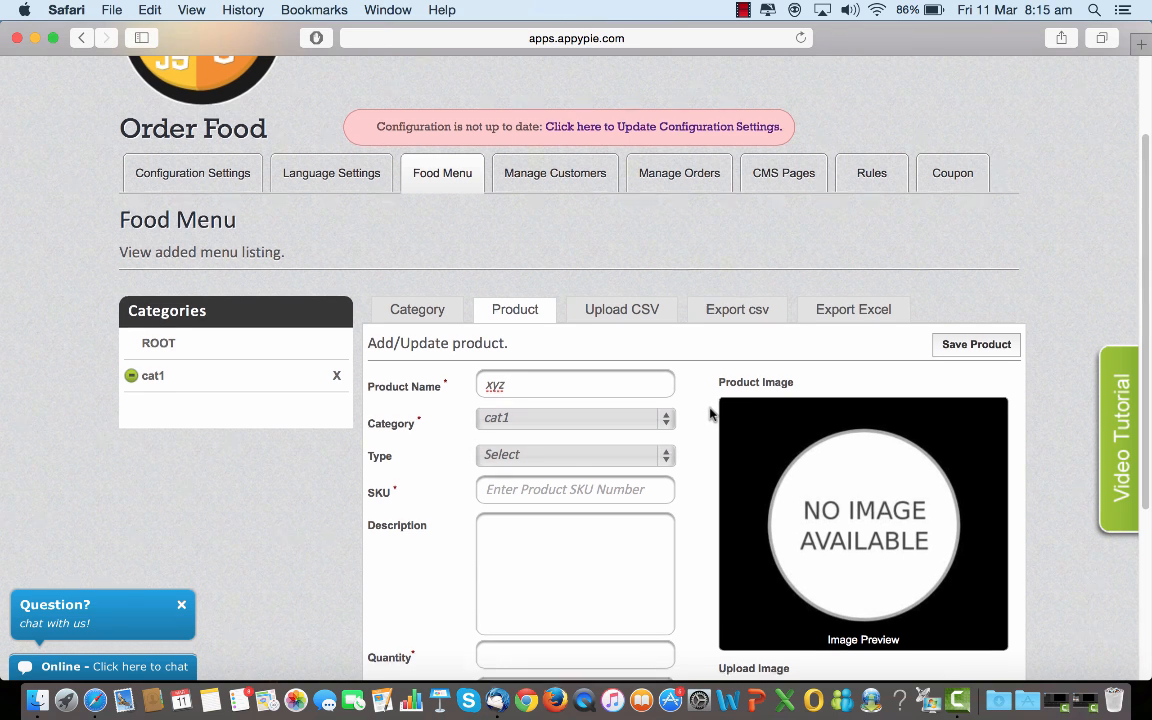
# Step: Set the product's type to Veg and its SKU to 45678
pyautogui.scroll(-3, 712, 412)
pyautogui.click(660, 340)
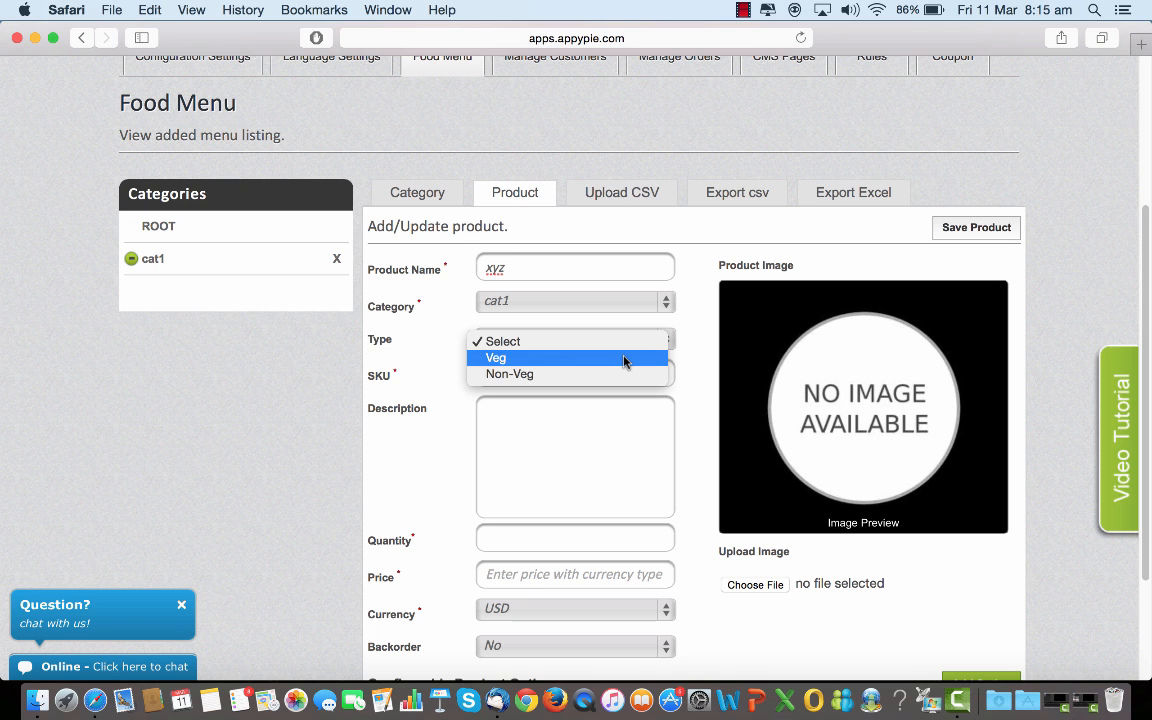
pyautogui.click(625, 359)
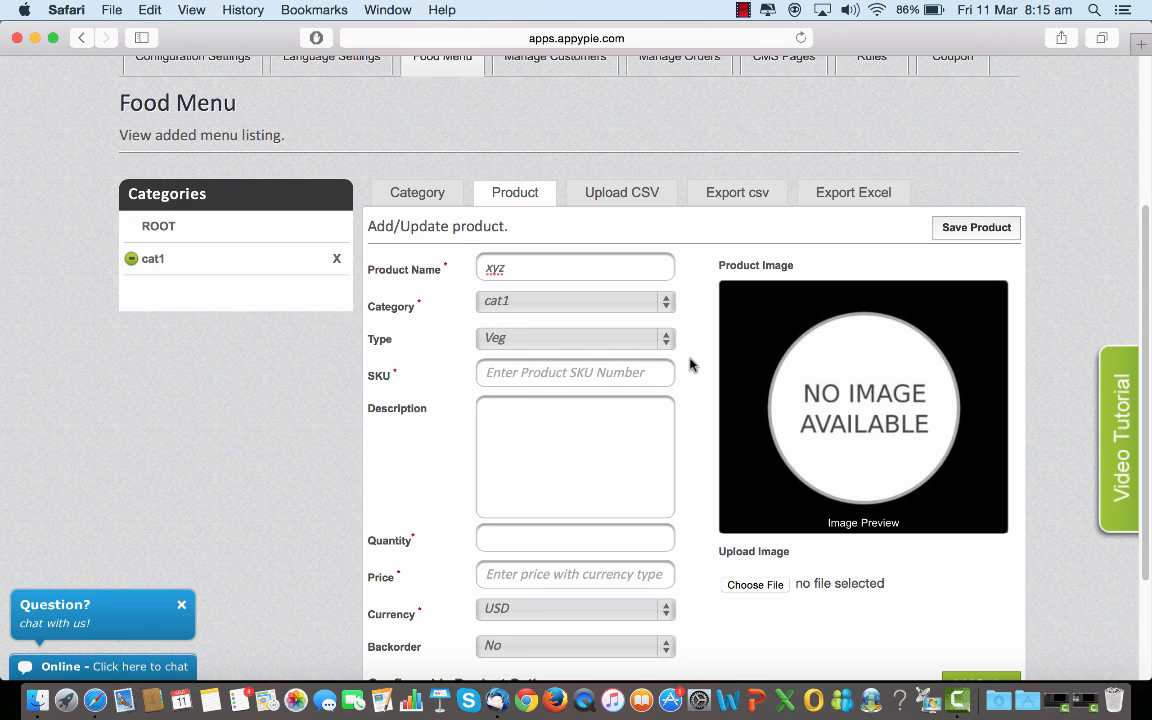
pyautogui.scroll(-3, 690, 365)
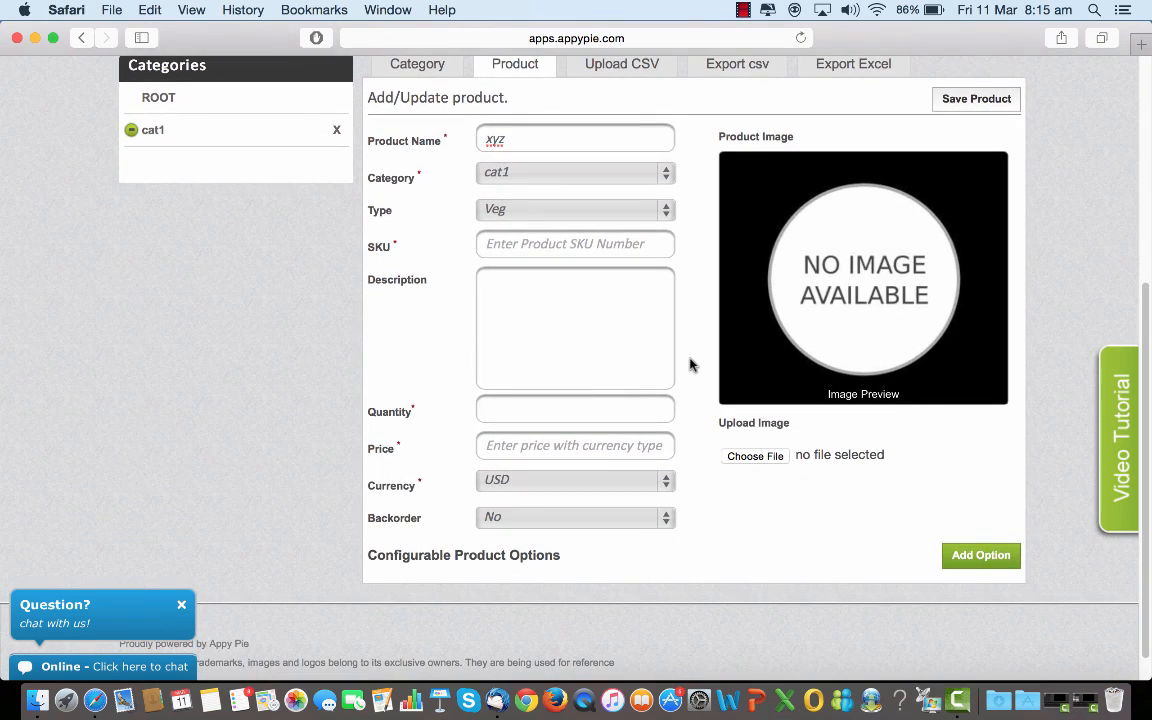
pyautogui.click(579, 243)
pyautogui.write('45678')
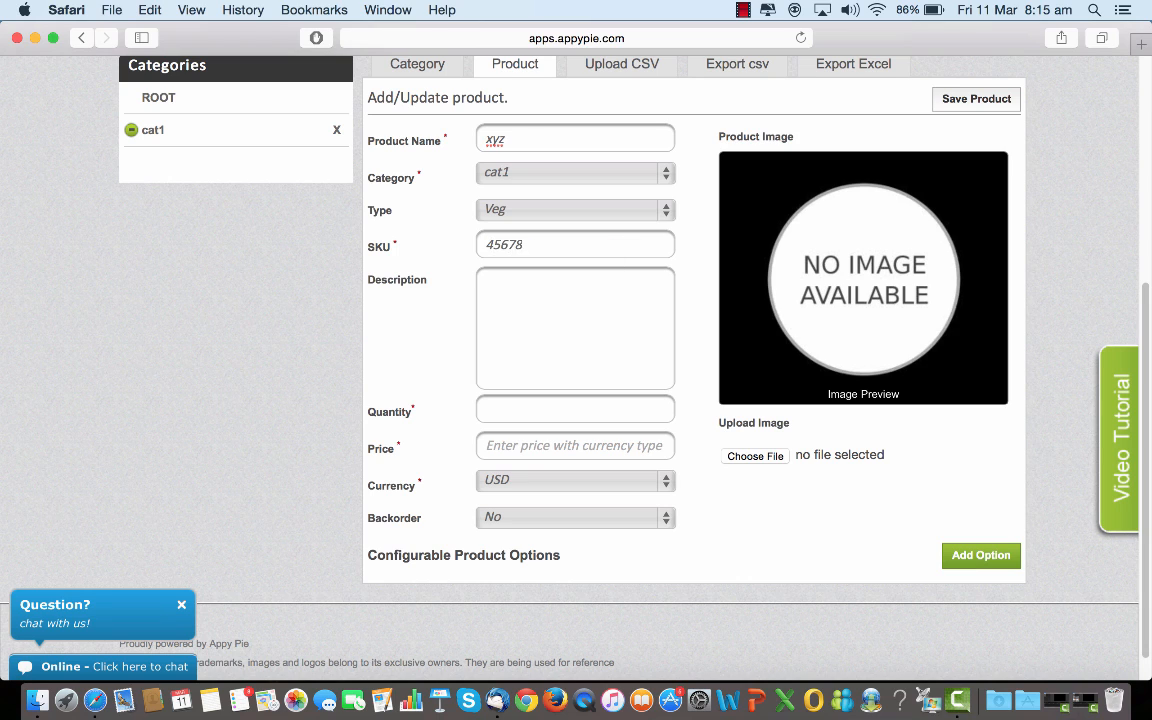
# Step: Enter "vbnm," as the product description, with quantity 10 and price 5, and keep Backorder at No
pyautogui.click(540, 307)
pyautogui.write('vbnm,')
pyautogui.click(504, 411)
pyautogui.write('10')
pyautogui.write('5')
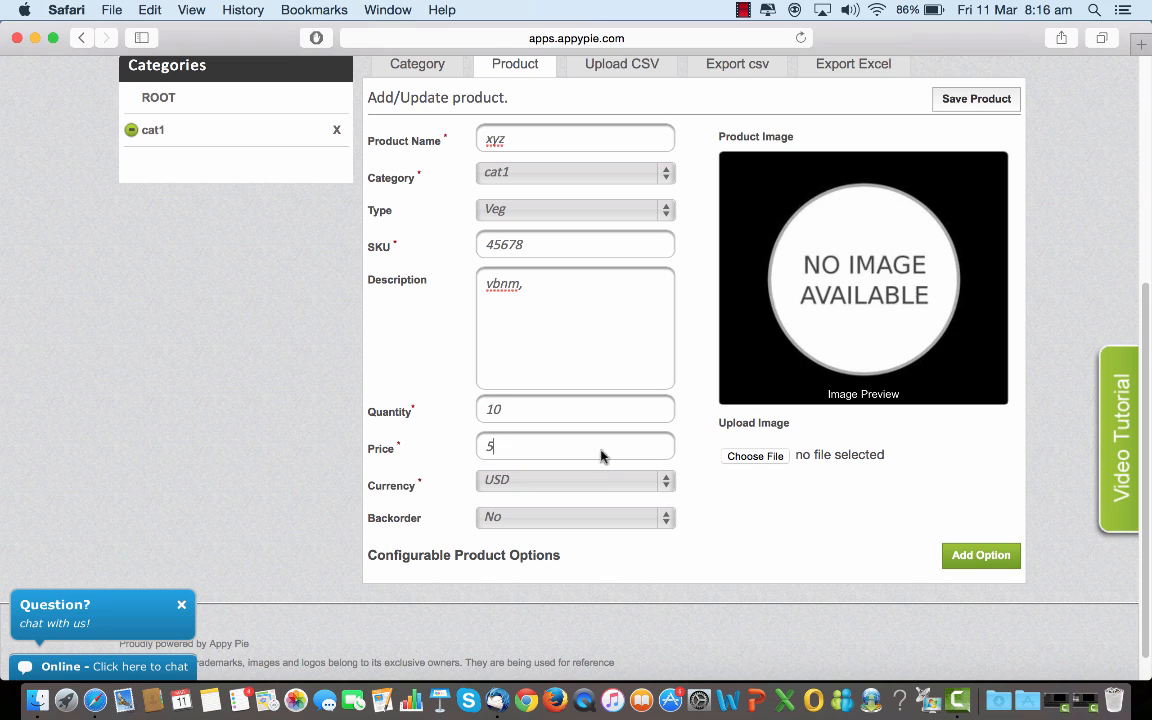
pyautogui.click(670, 521)
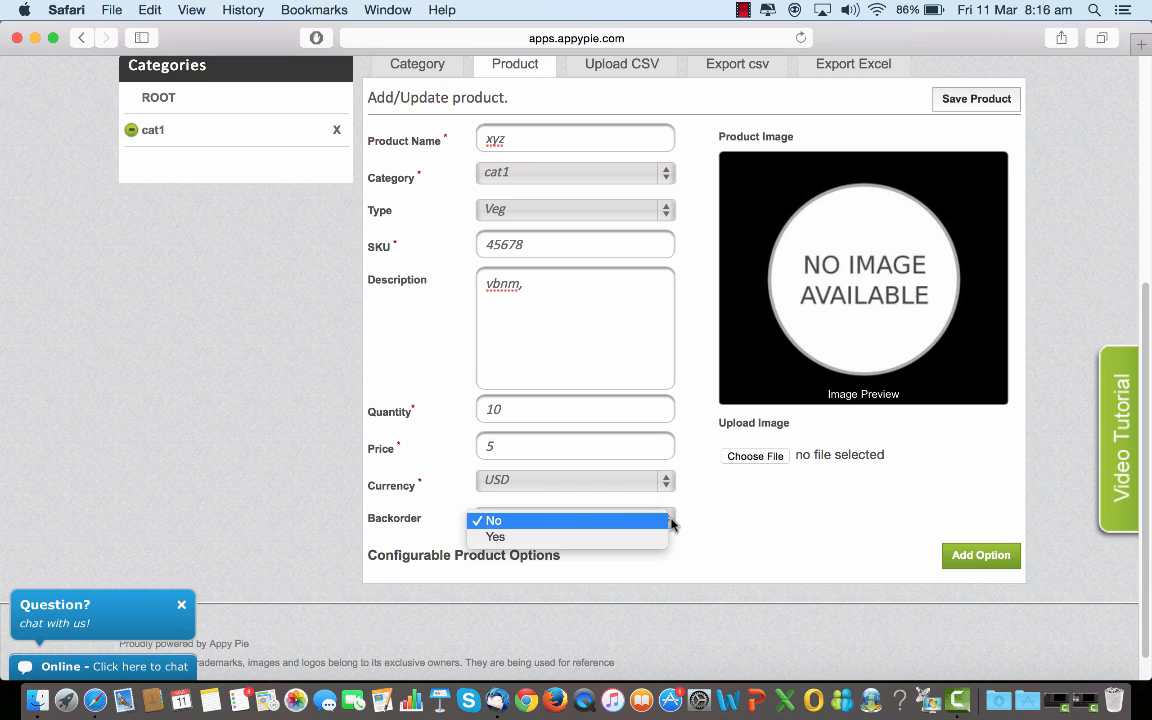
pyautogui.click(727, 516)
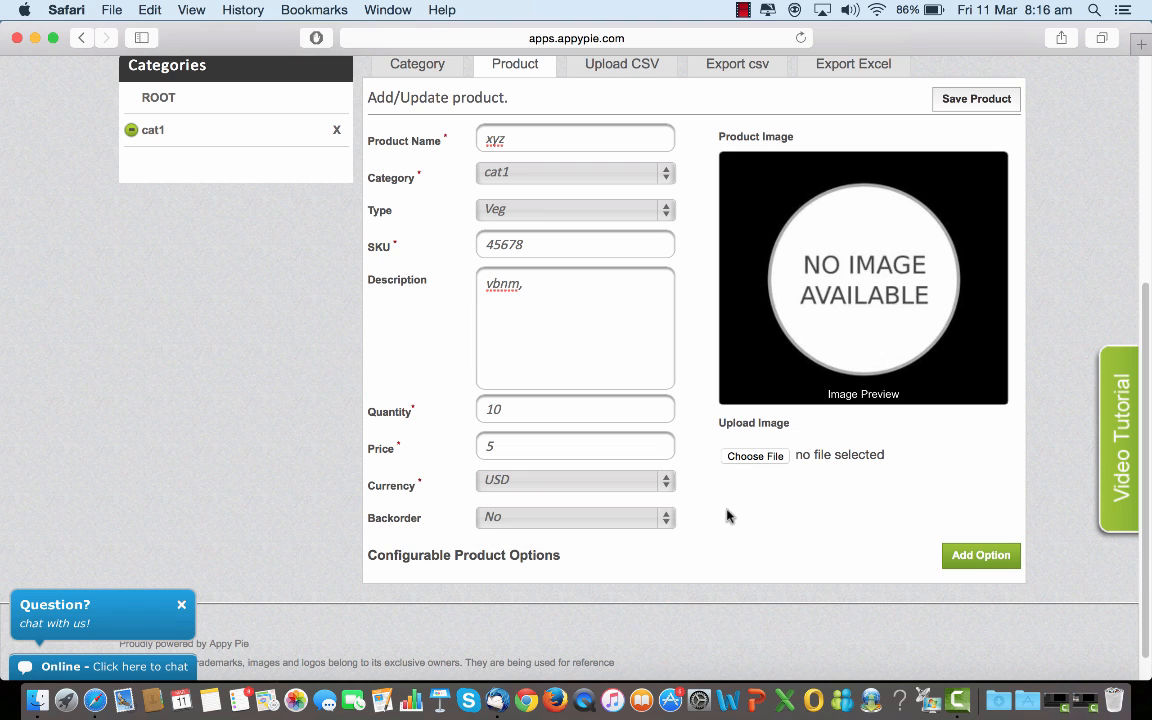
pyautogui.scroll(3, 727, 516)
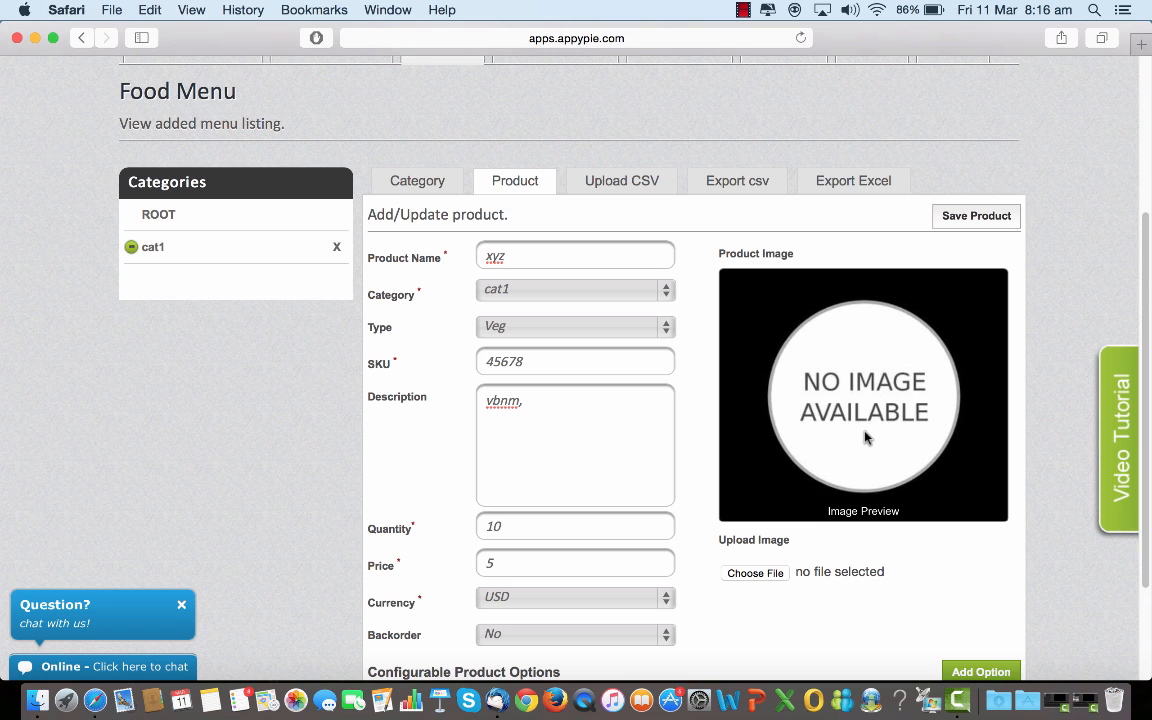
pyautogui.click(755, 573)
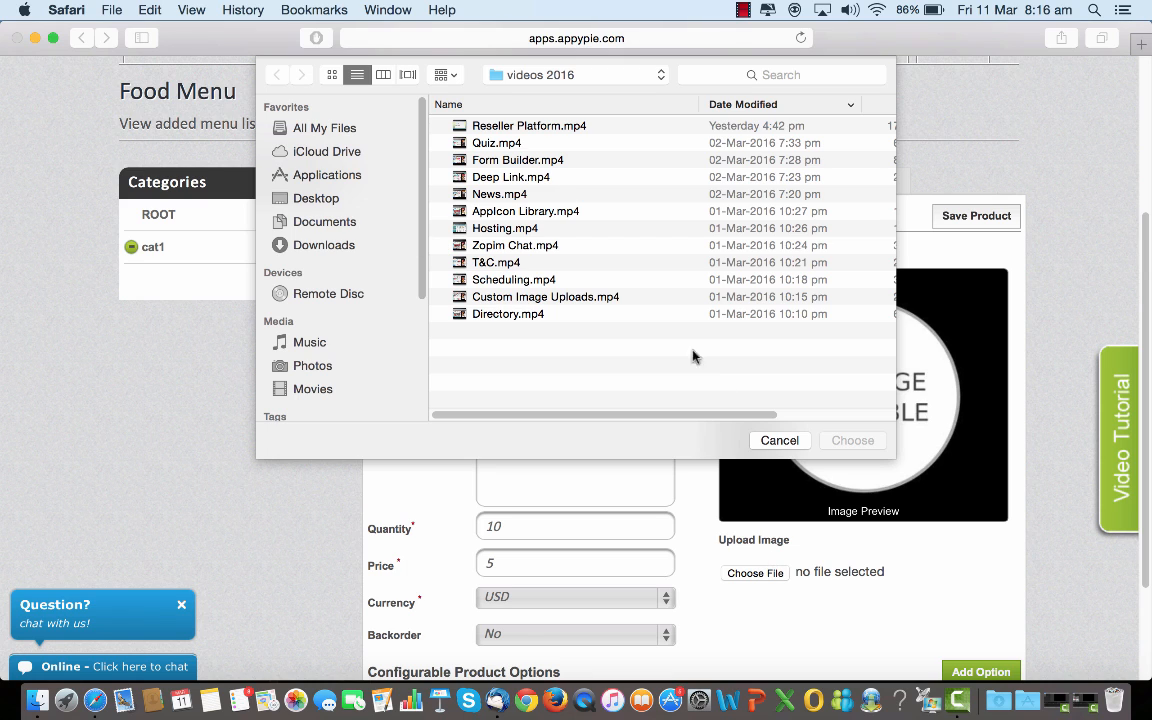
pyautogui.click(781, 441)
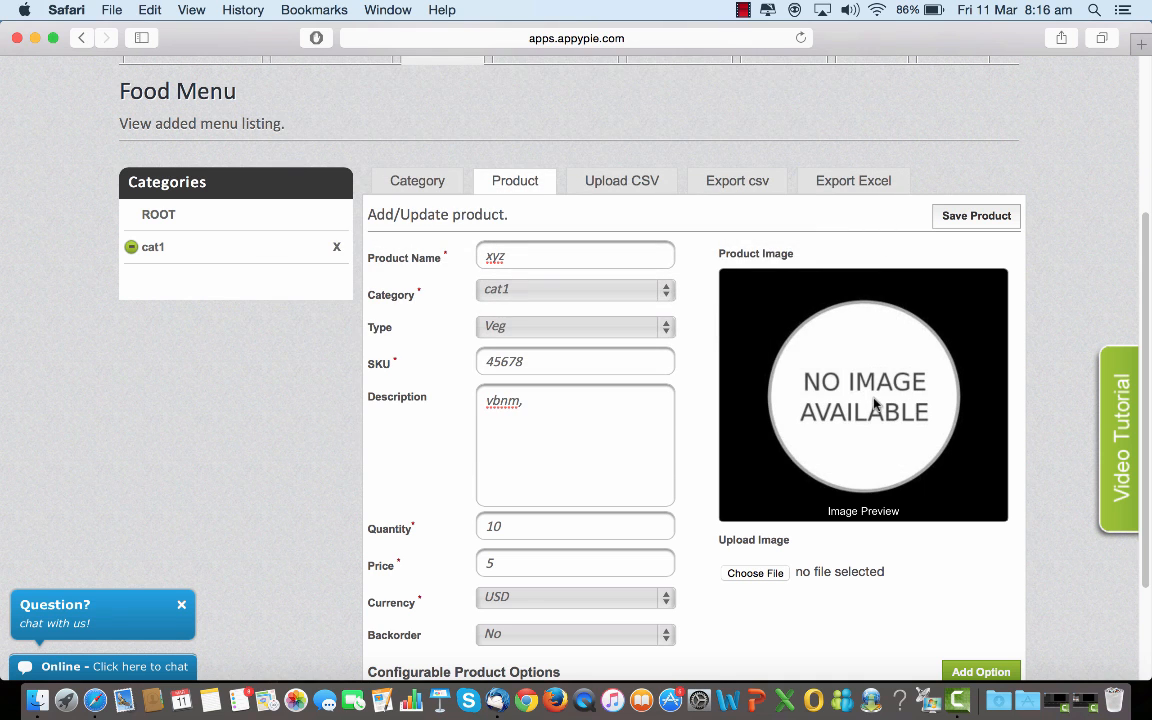
# Step: Check the rest of the xyz product form and save the product
pyautogui.scroll(-3, 895, 488)
pyautogui.scroll(-1, 897, 488)
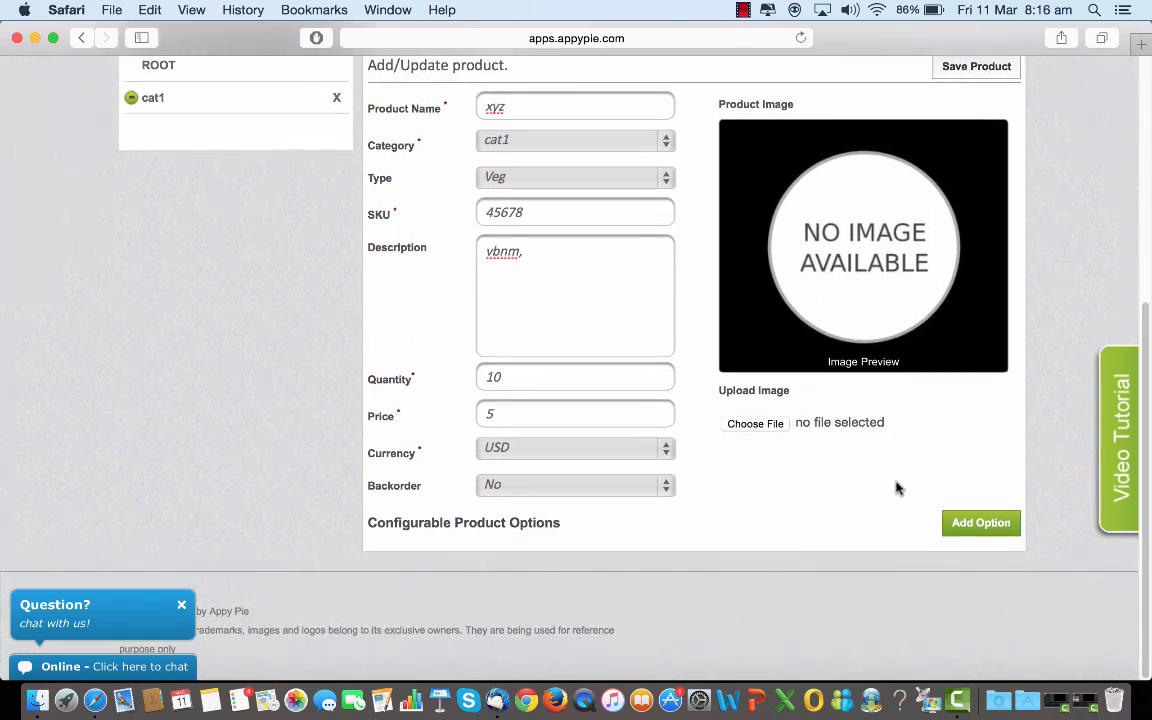
pyautogui.scroll(7, 897, 488)
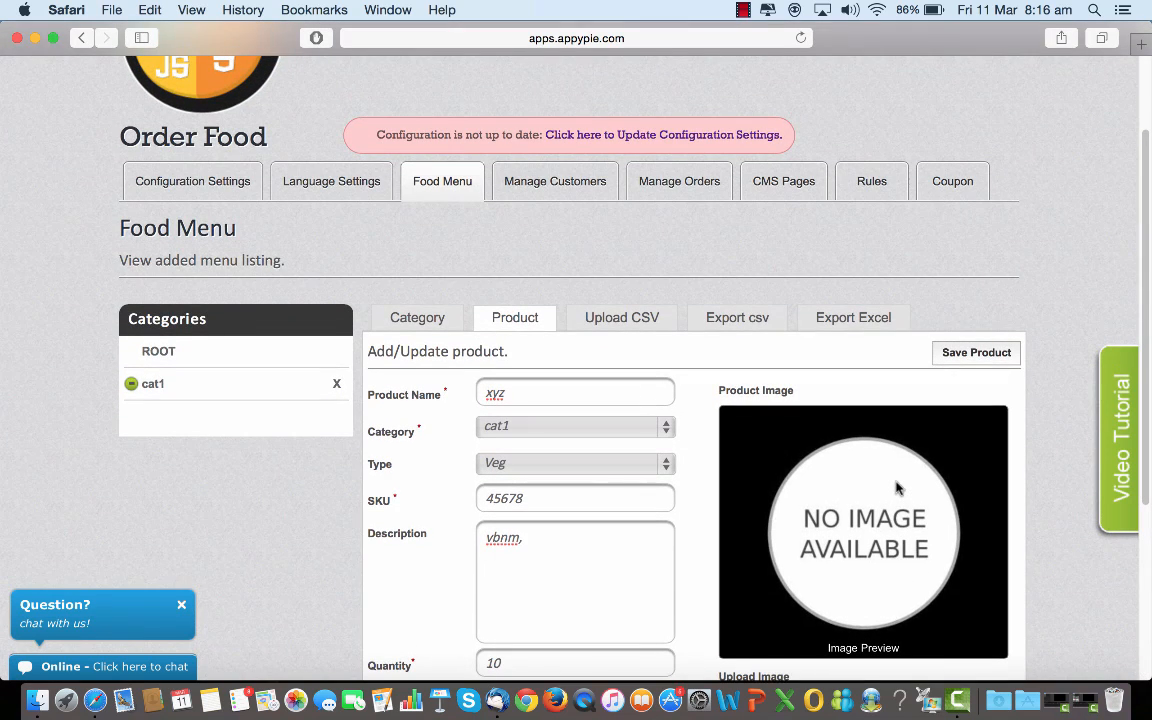
pyautogui.click(975, 353)
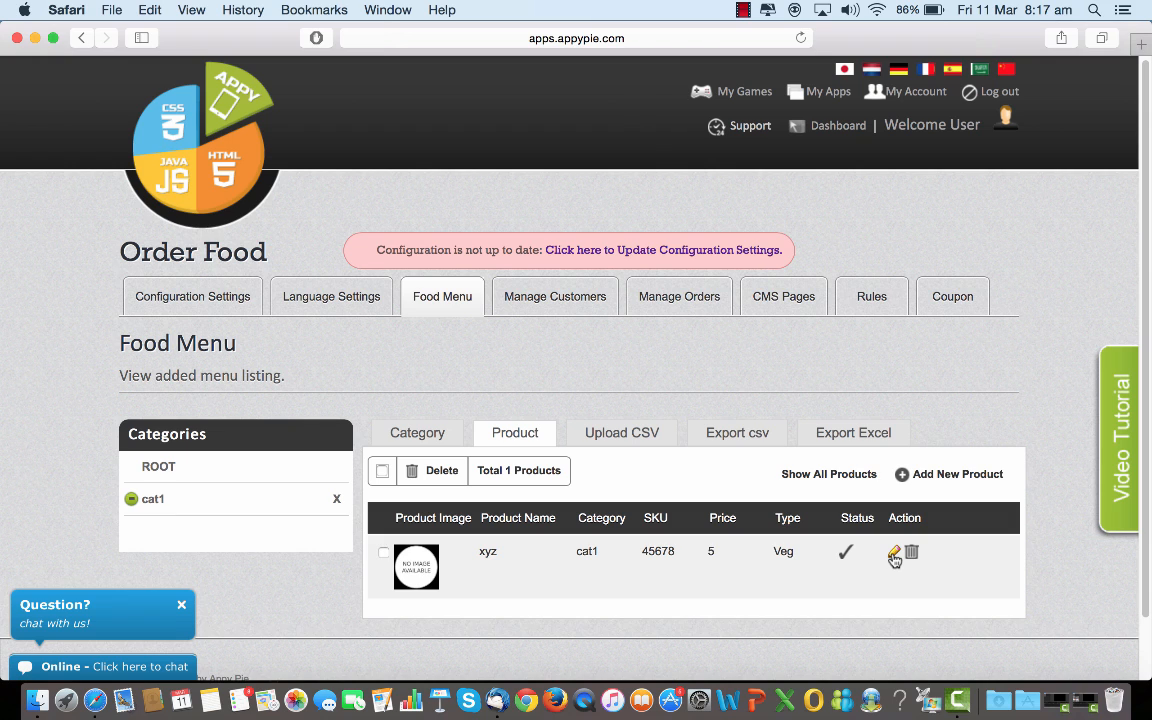
# Step: Review the product CSV upload, the customer and order listings, and the CMS pages for Terms & Conditions and Privacy Policy
pyautogui.click(633, 440)
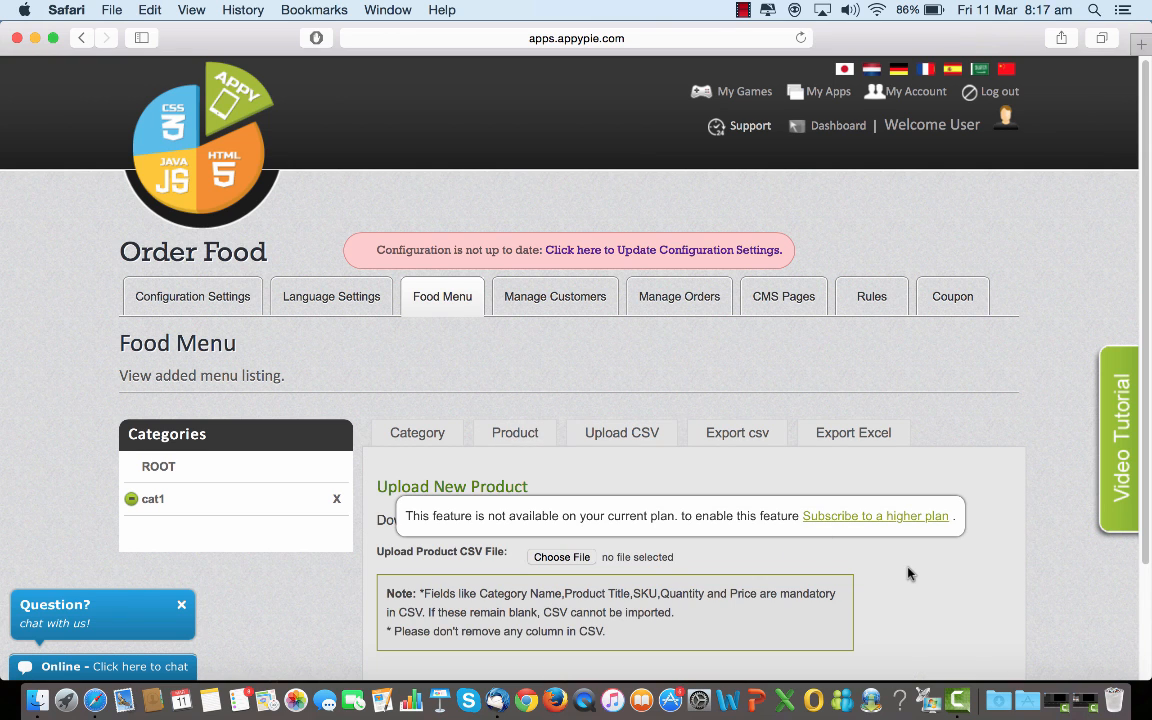
pyautogui.scroll(-3, 908, 573)
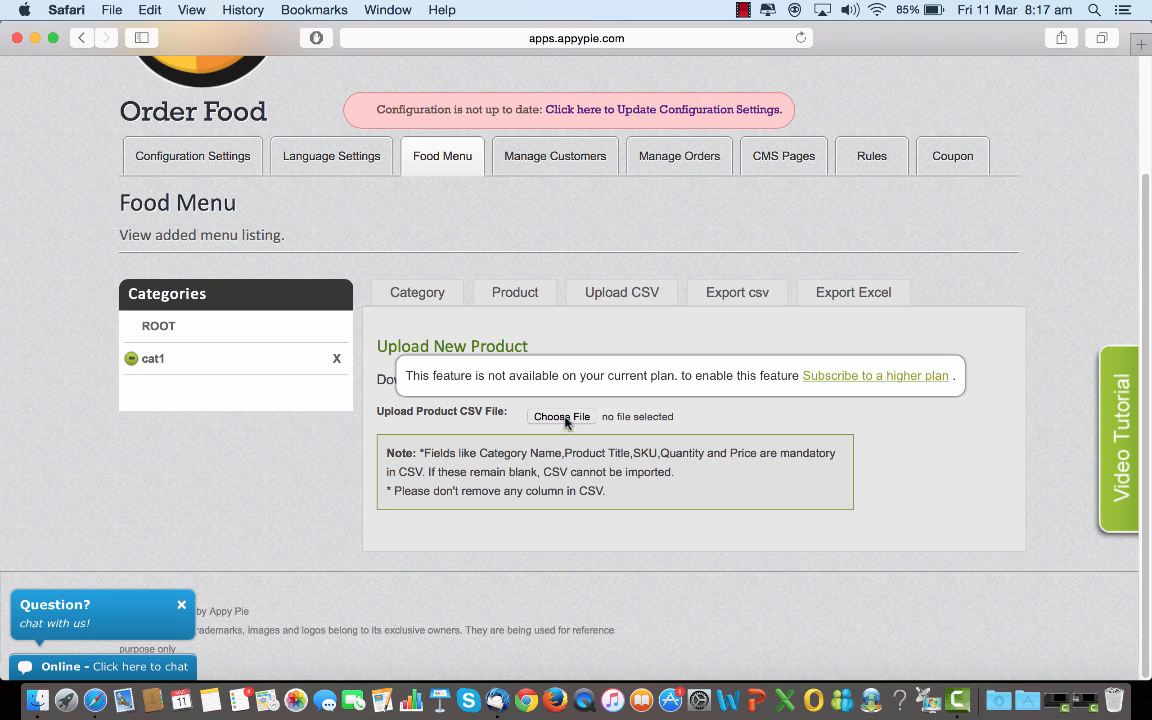
pyautogui.click(555, 156)
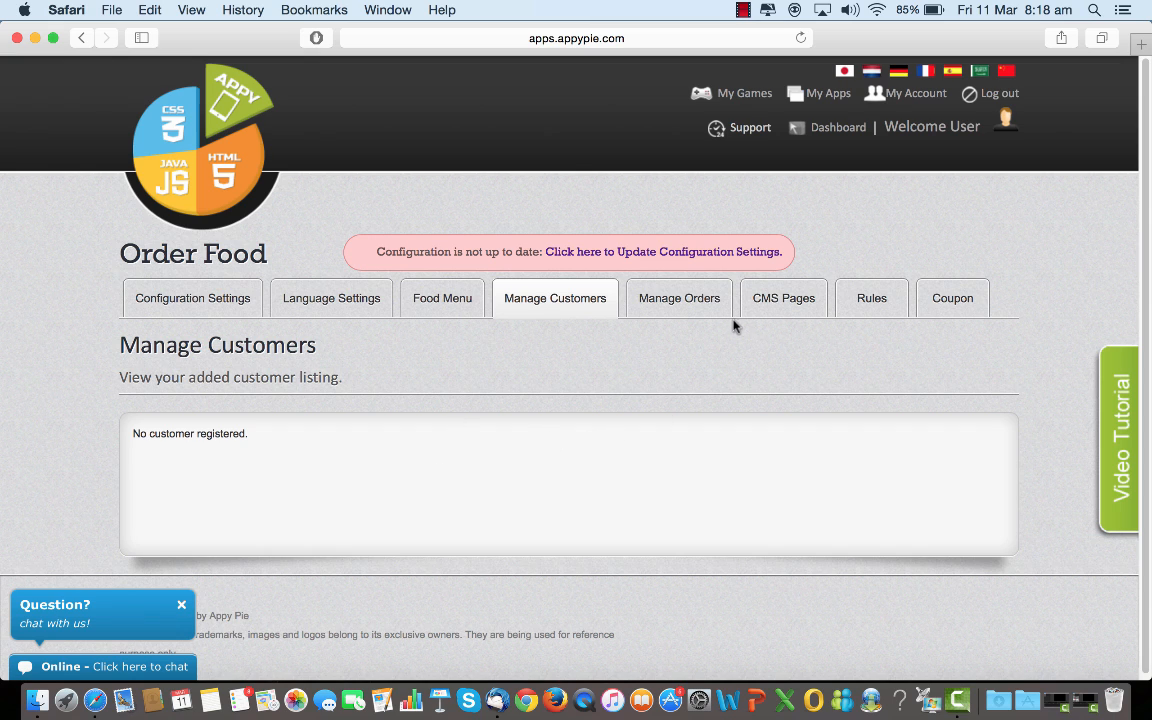
pyautogui.click(684, 308)
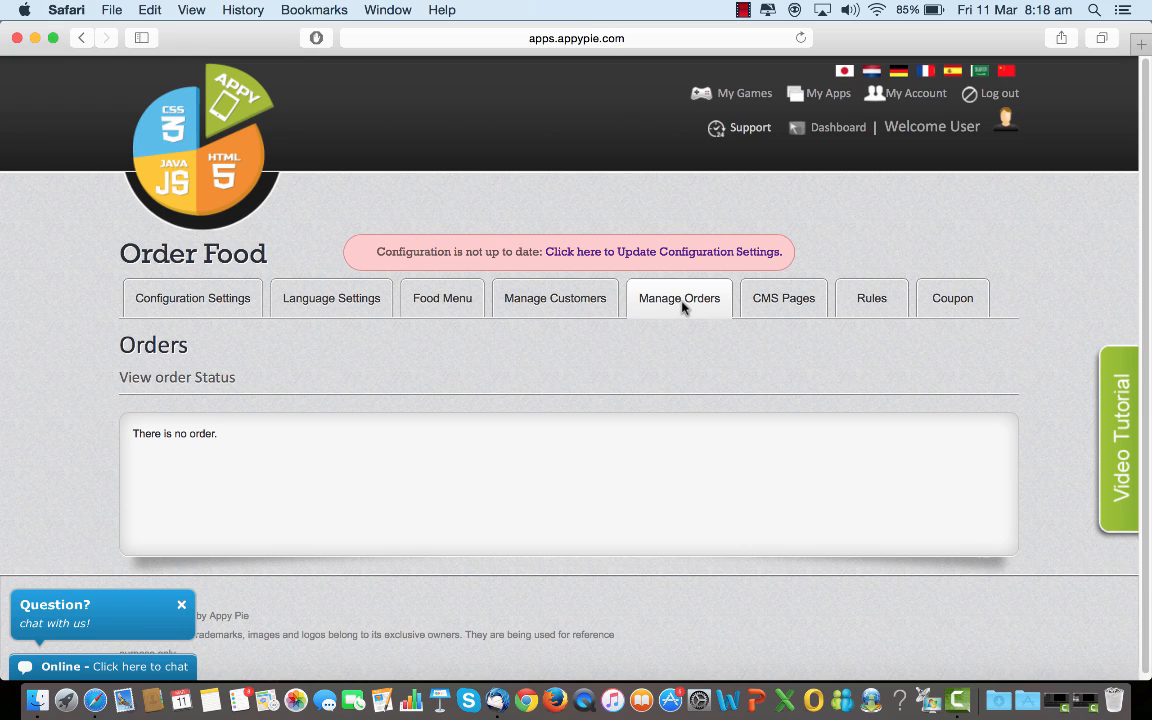
pyautogui.click(799, 307)
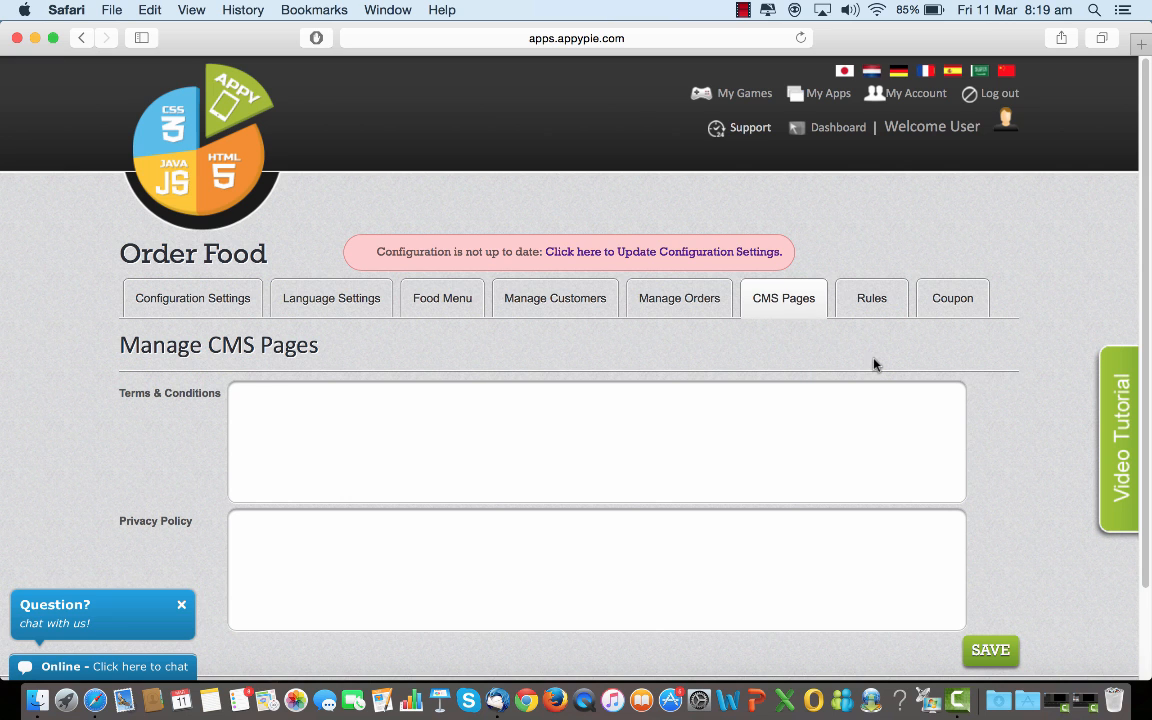
pyautogui.scroll(-3, 874, 360)
pyautogui.scroll(-2, 874, 359)
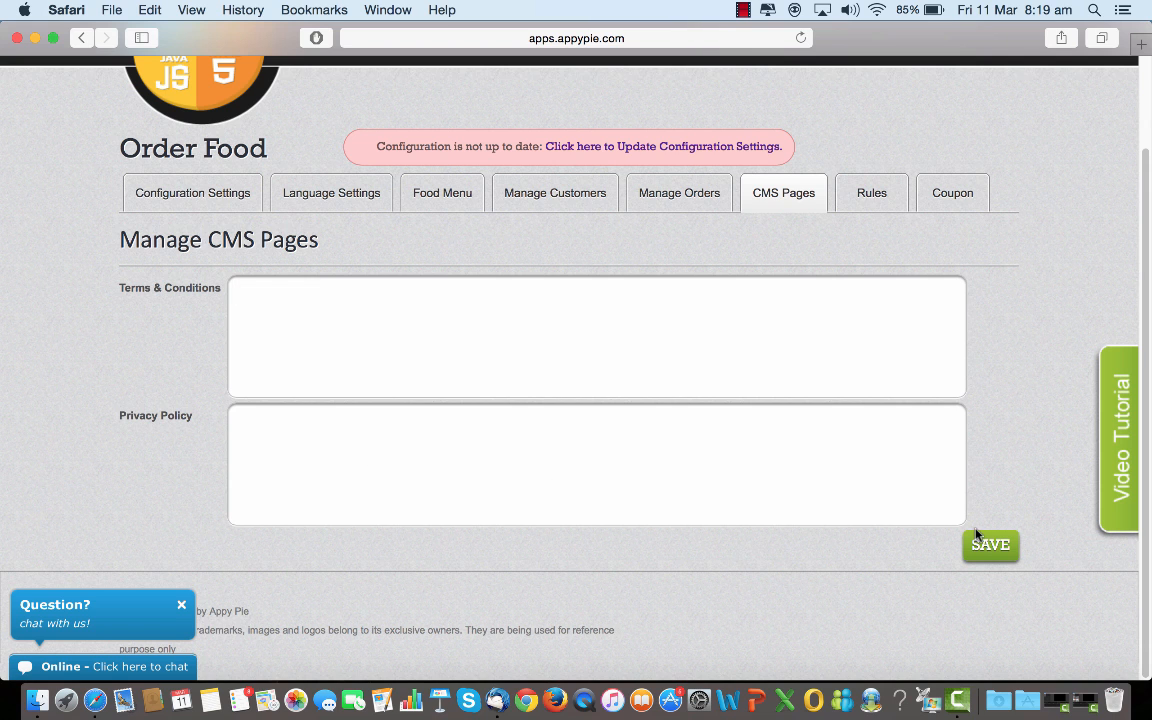
# Step: Start a new discount rule for the food orders, with total amount 15 and the condition >=
pyautogui.click(883, 202)
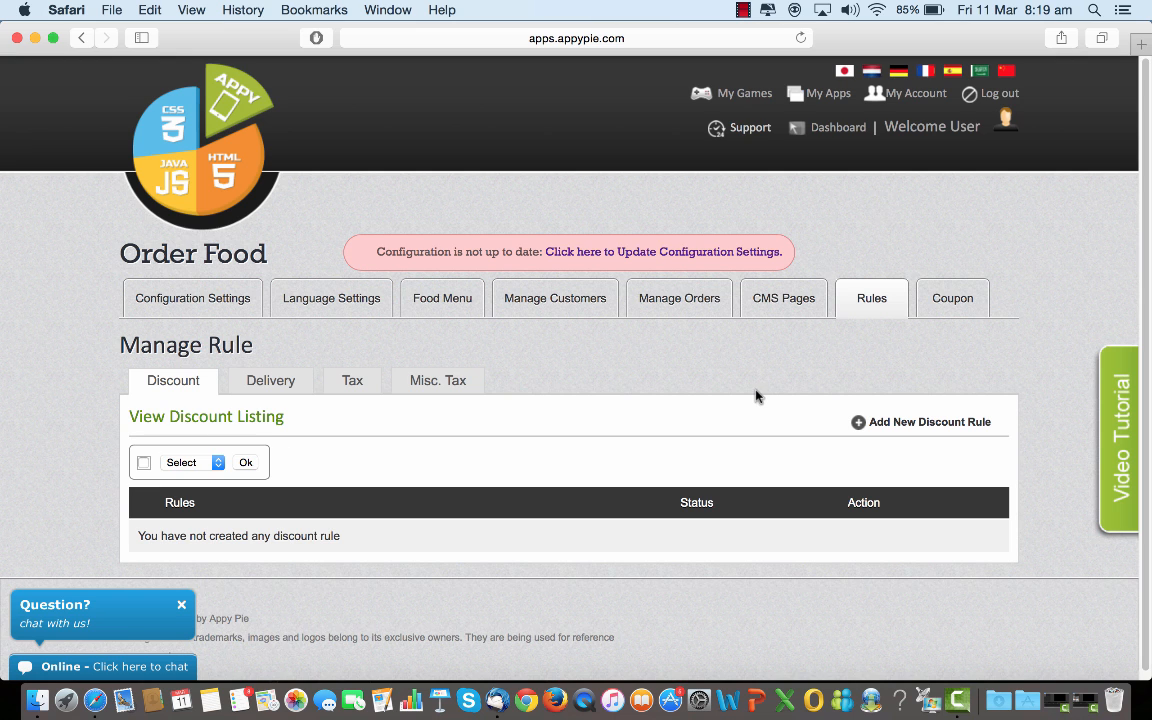
pyautogui.scroll(-1, 755, 395)
pyautogui.scroll(1, 757, 397)
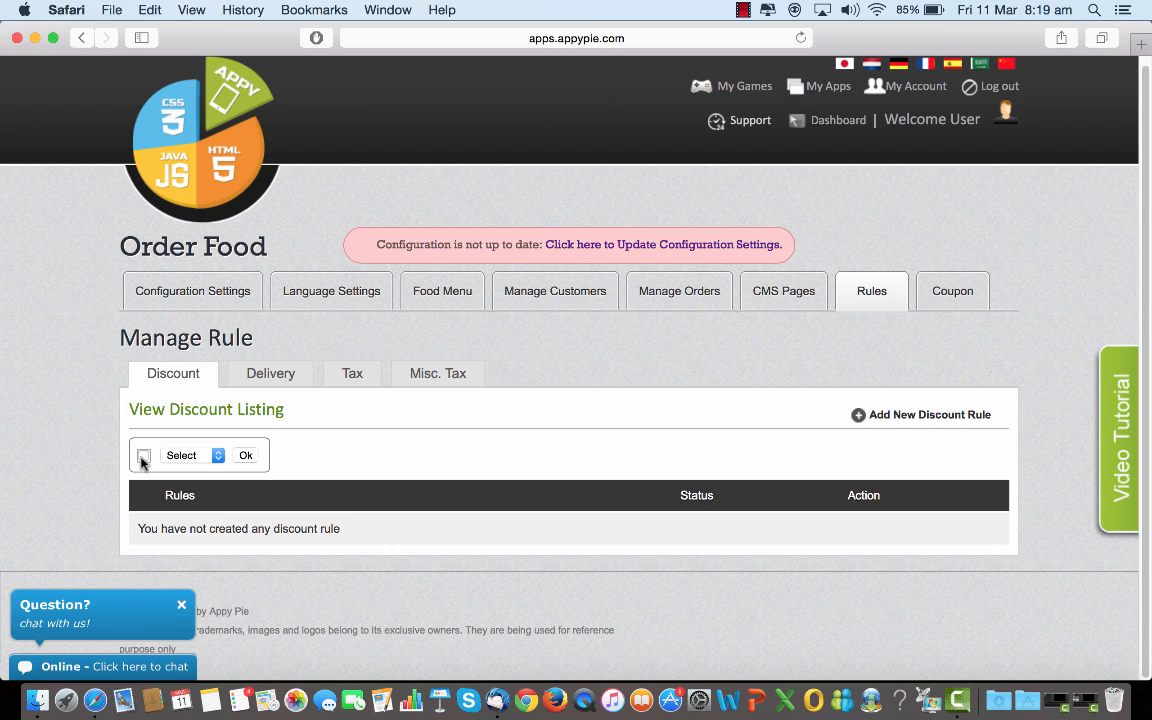
pyautogui.click(931, 422)
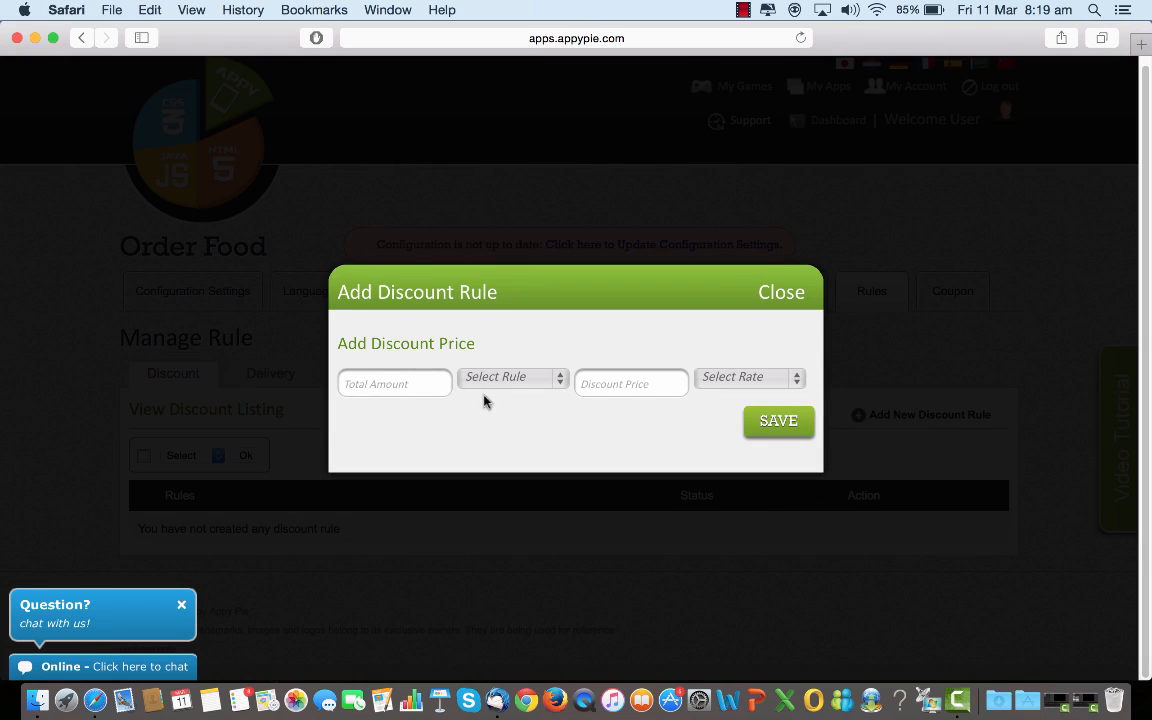
pyautogui.click(419, 388)
pyautogui.write('15')
pyautogui.click(560, 380)
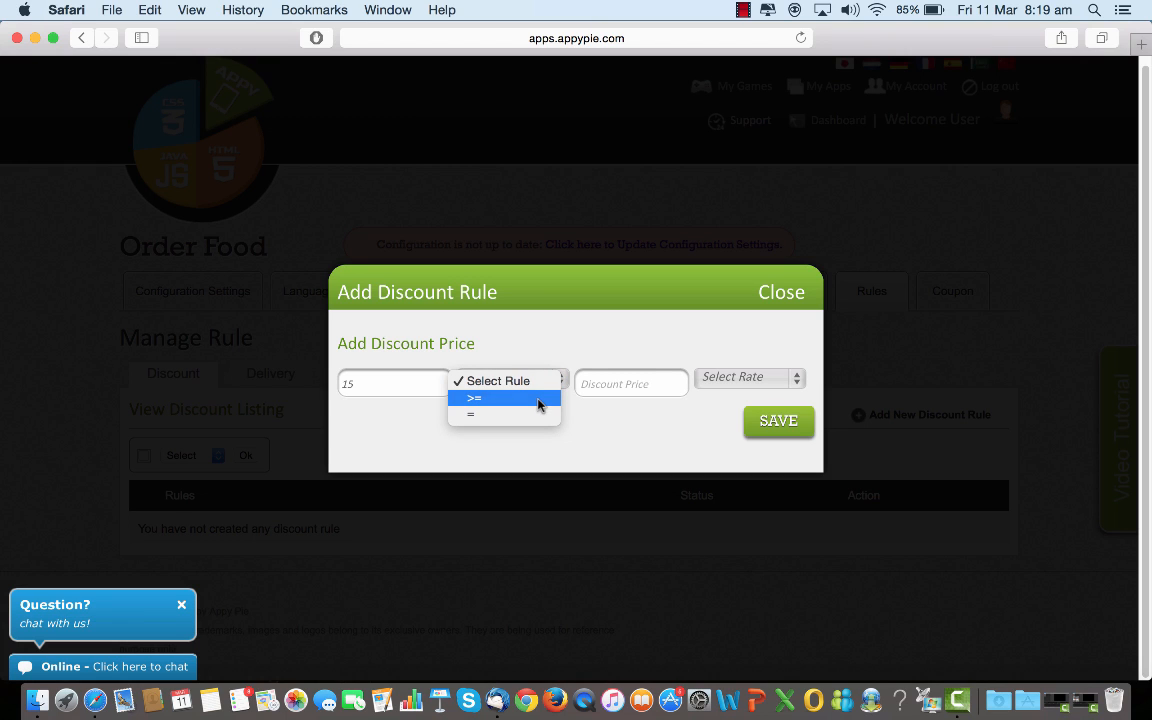
pyautogui.click(539, 403)
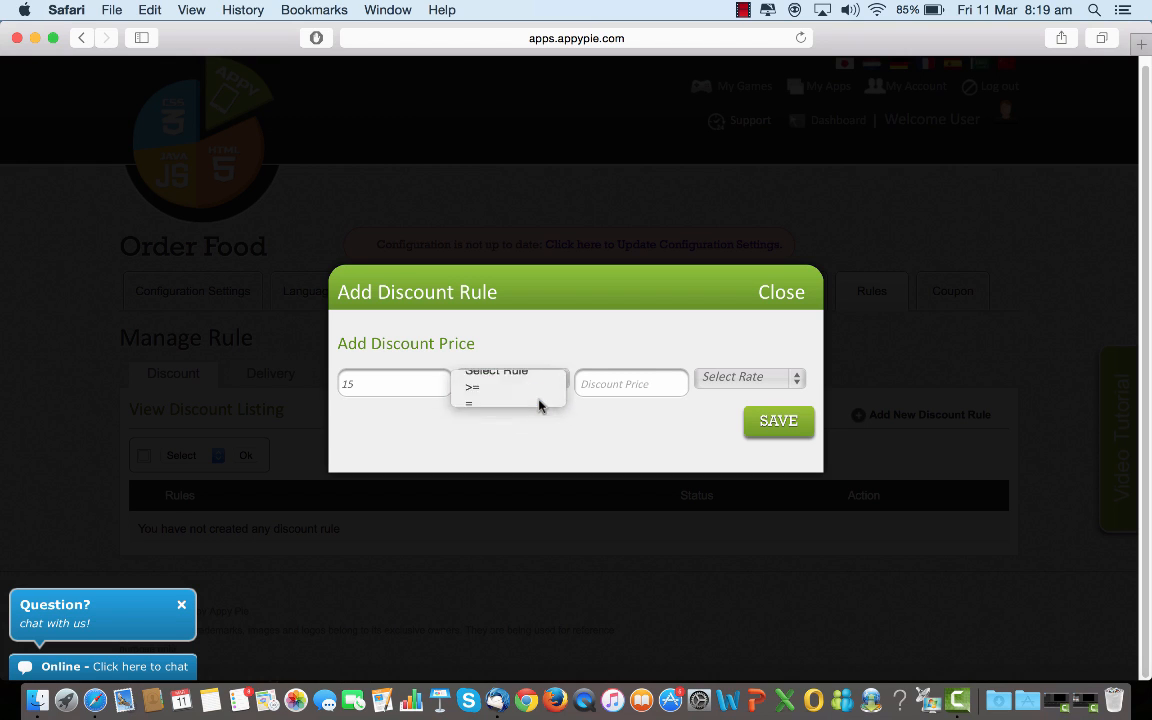
# Step: Set the discount price to 1 at a FLAT rate and save the discount rule
pyautogui.click(597, 385)
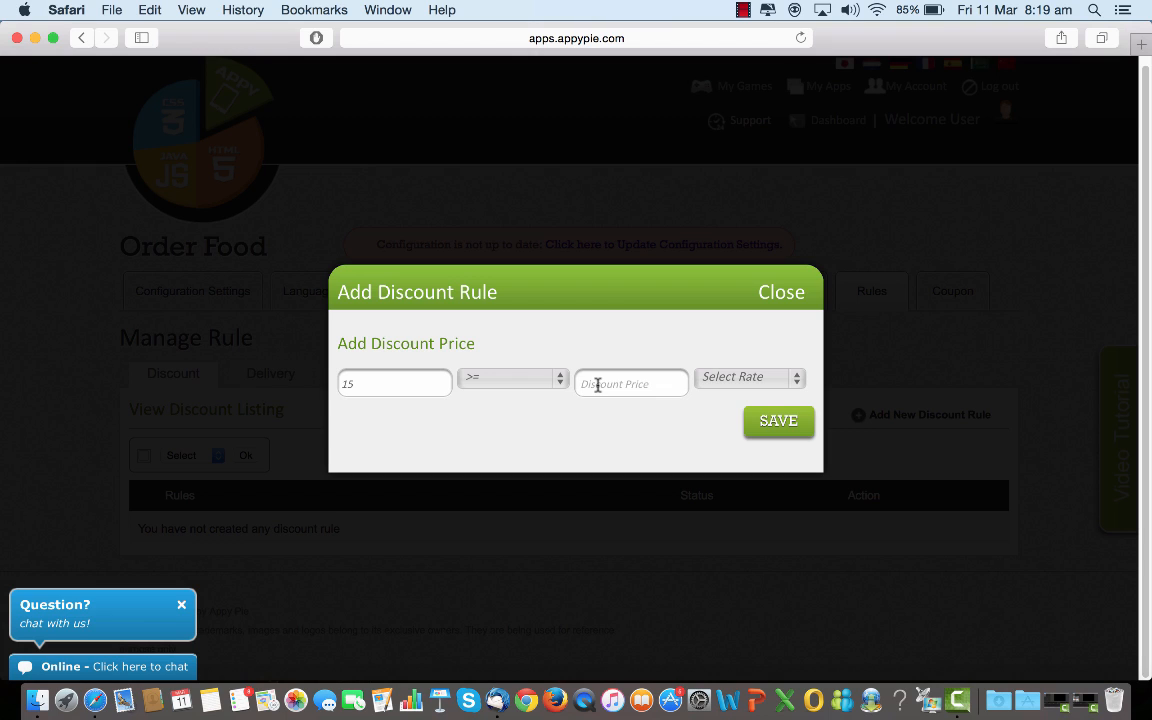
pyautogui.write('1')
pyautogui.click(800, 378)
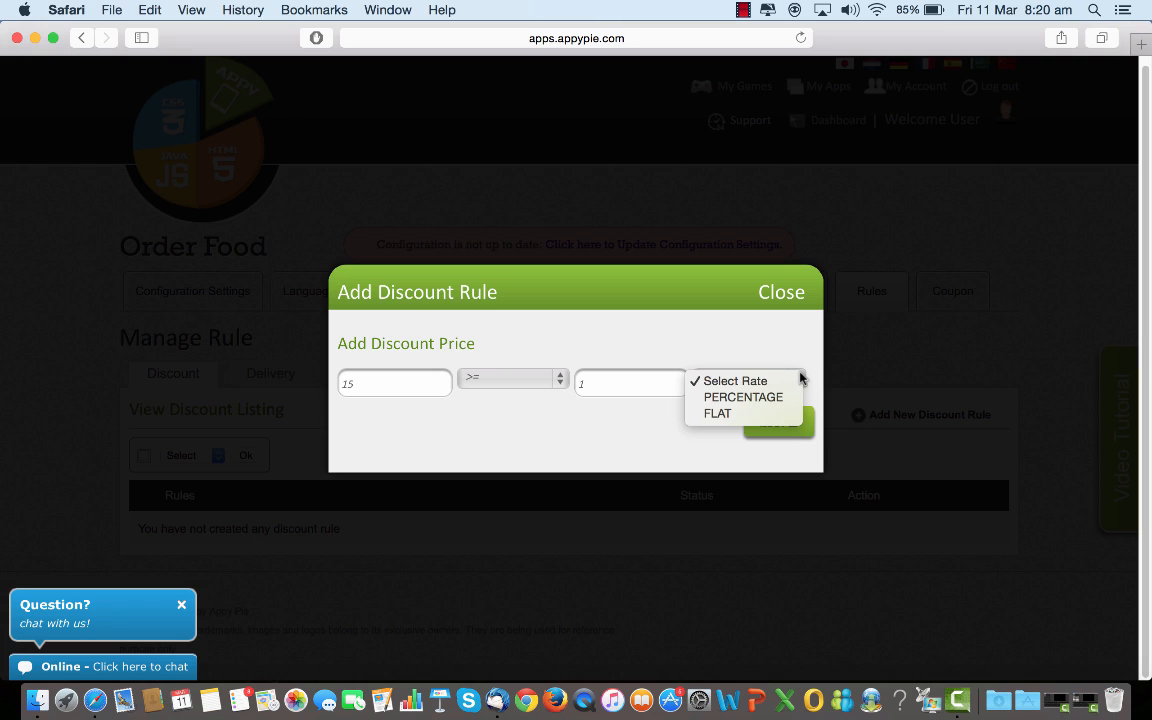
pyautogui.click(753, 415)
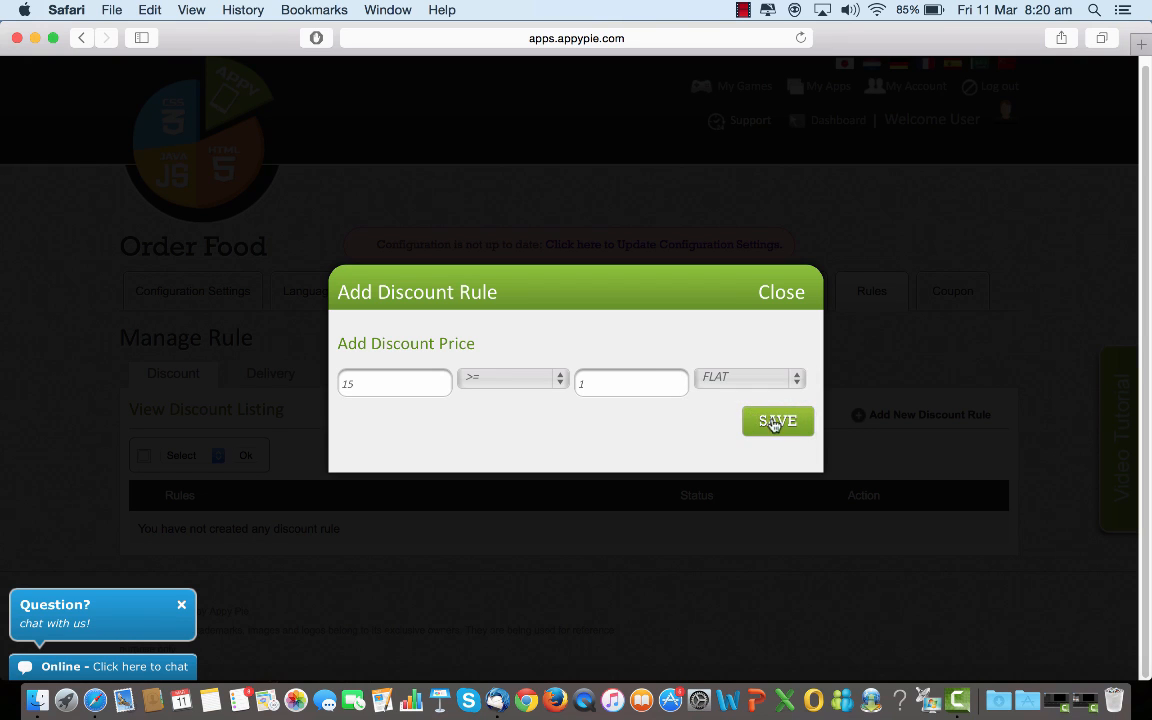
pyautogui.click(775, 422)
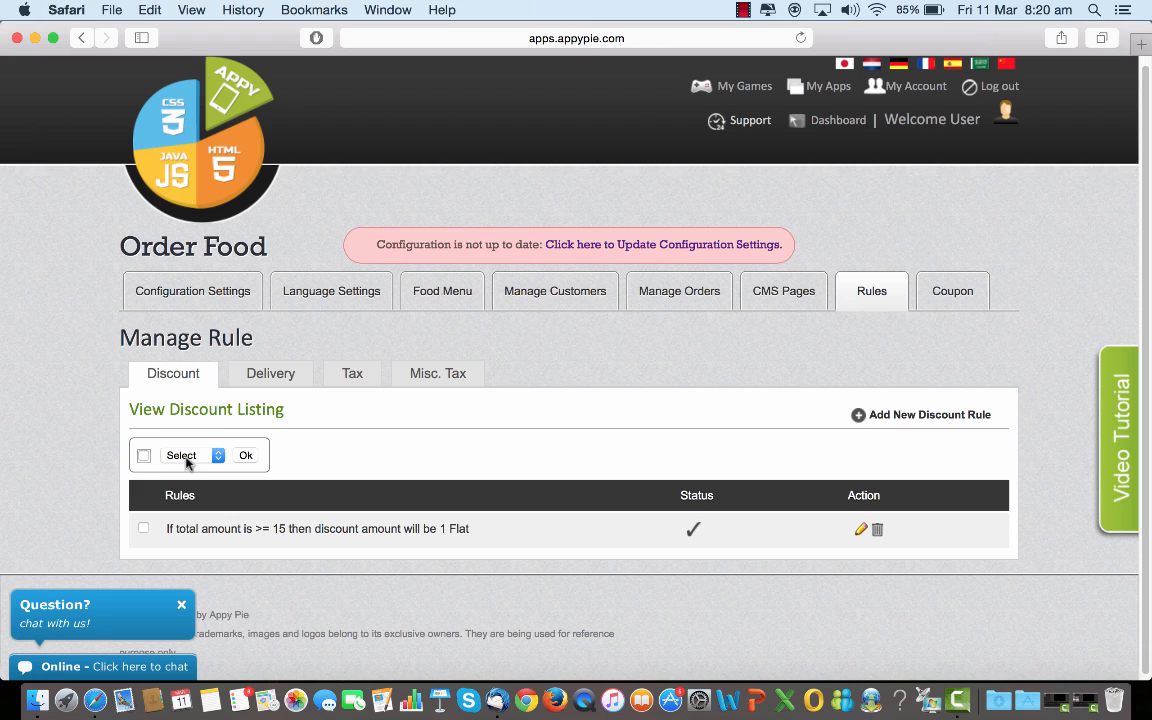
# Step: Examine the bulk actions offered for discount rules, selecting the listed rule and clearing the selection again
pyautogui.click(216, 458)
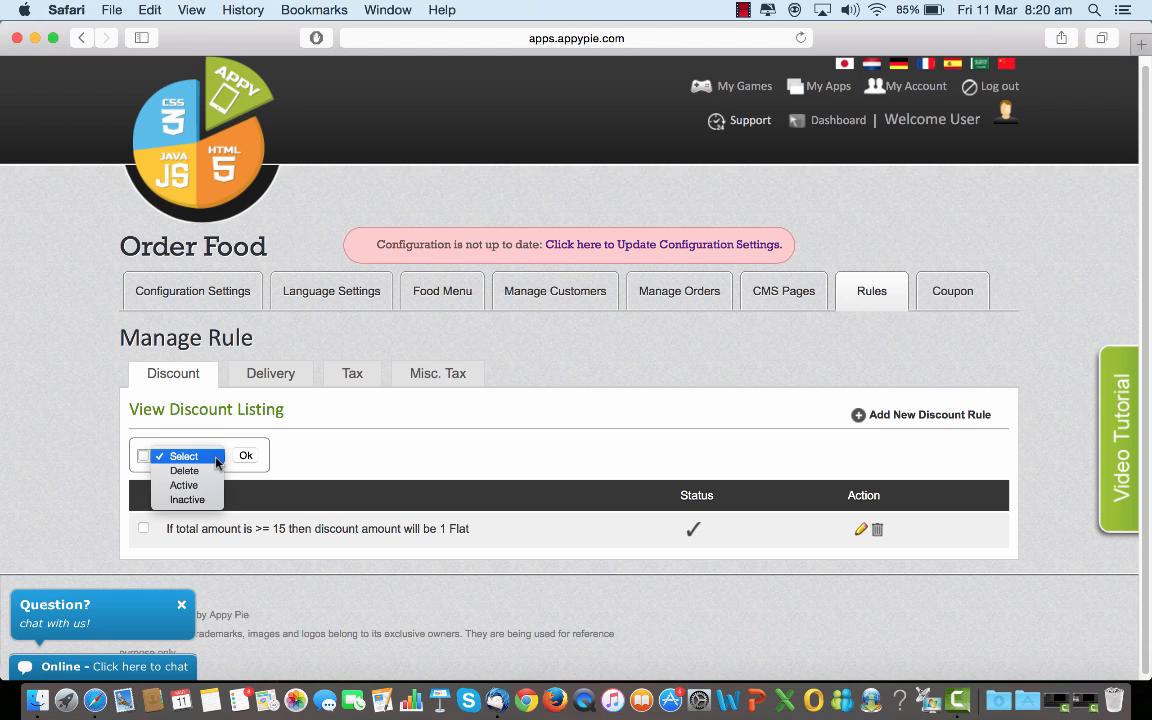
pyautogui.click(143, 458)
pyautogui.click(143, 456)
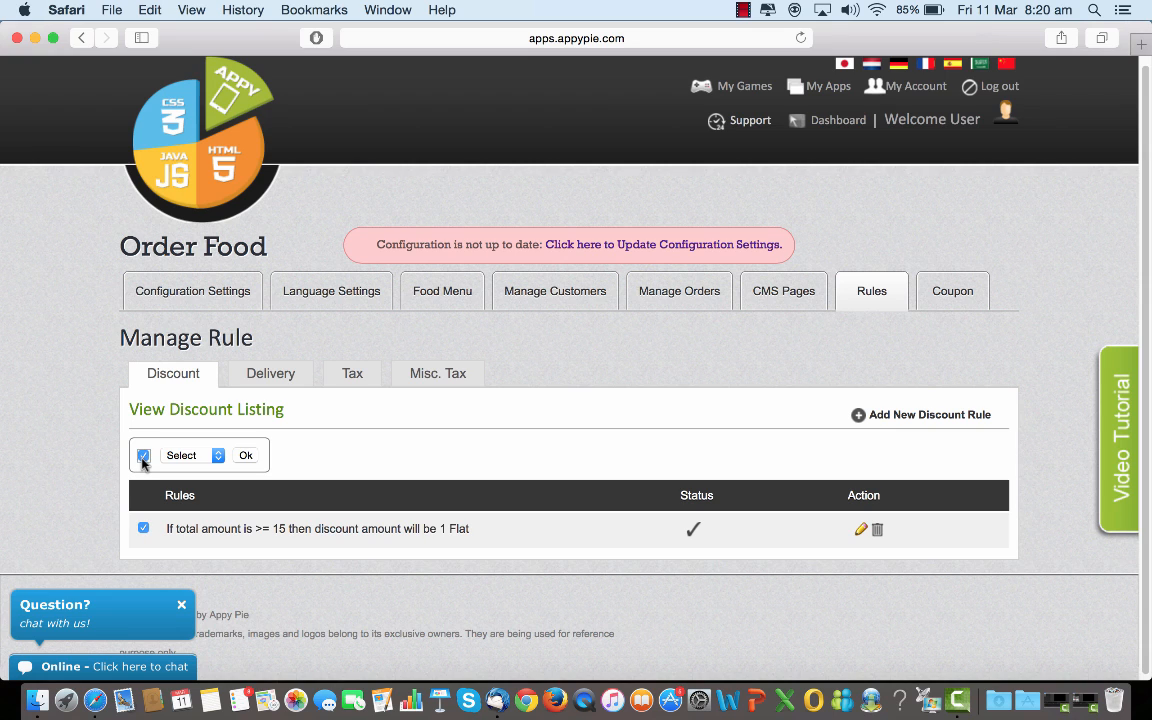
pyautogui.click(218, 457)
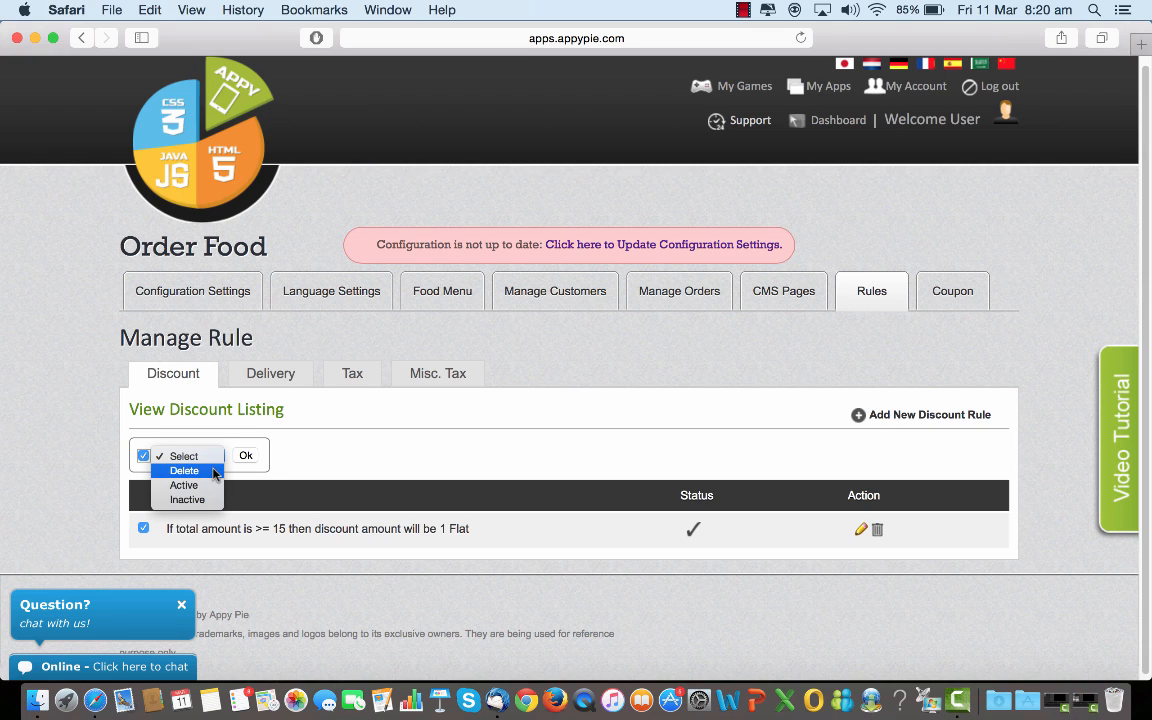
pyautogui.click(143, 462)
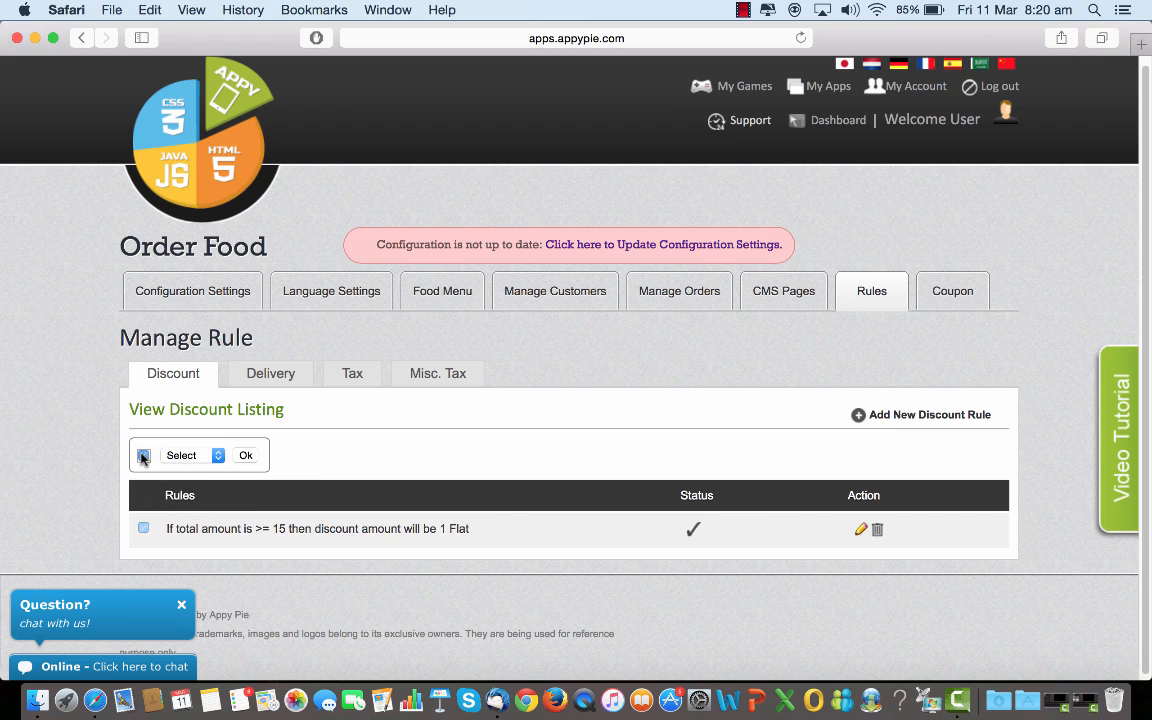
pyautogui.click(143, 455)
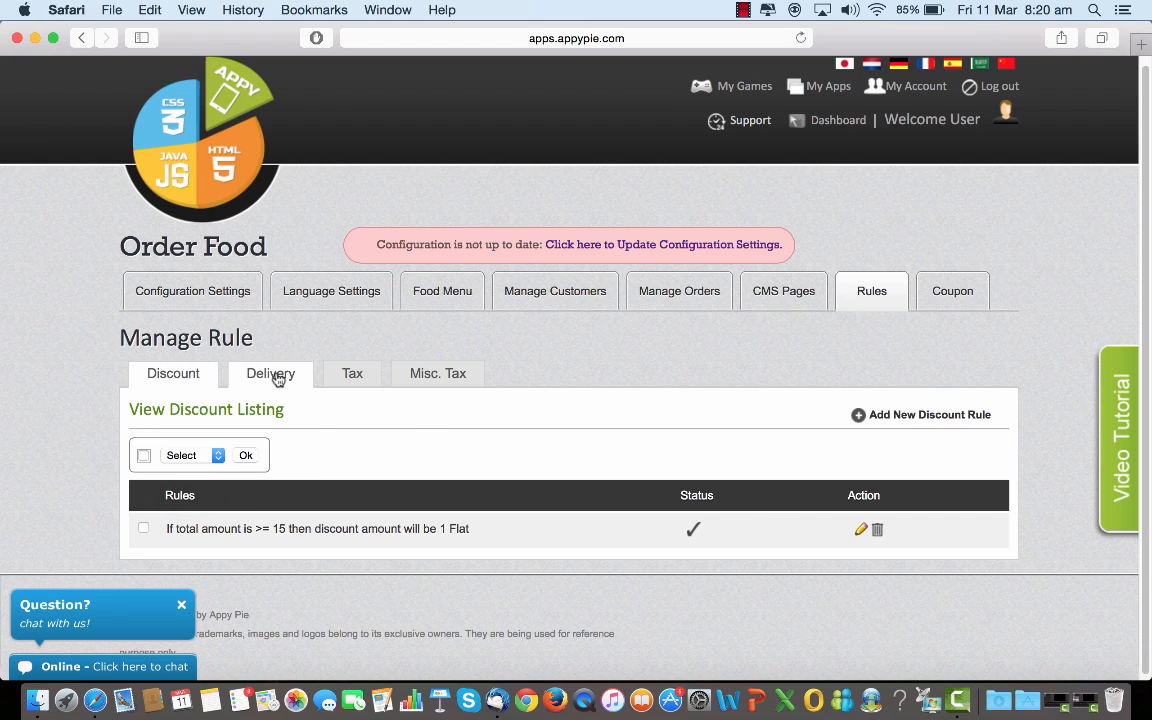
# Step: Add and save a delivery rule with total amount = 20 and a delivery price of 5 at a FLAT rate
pyautogui.click(278, 378)
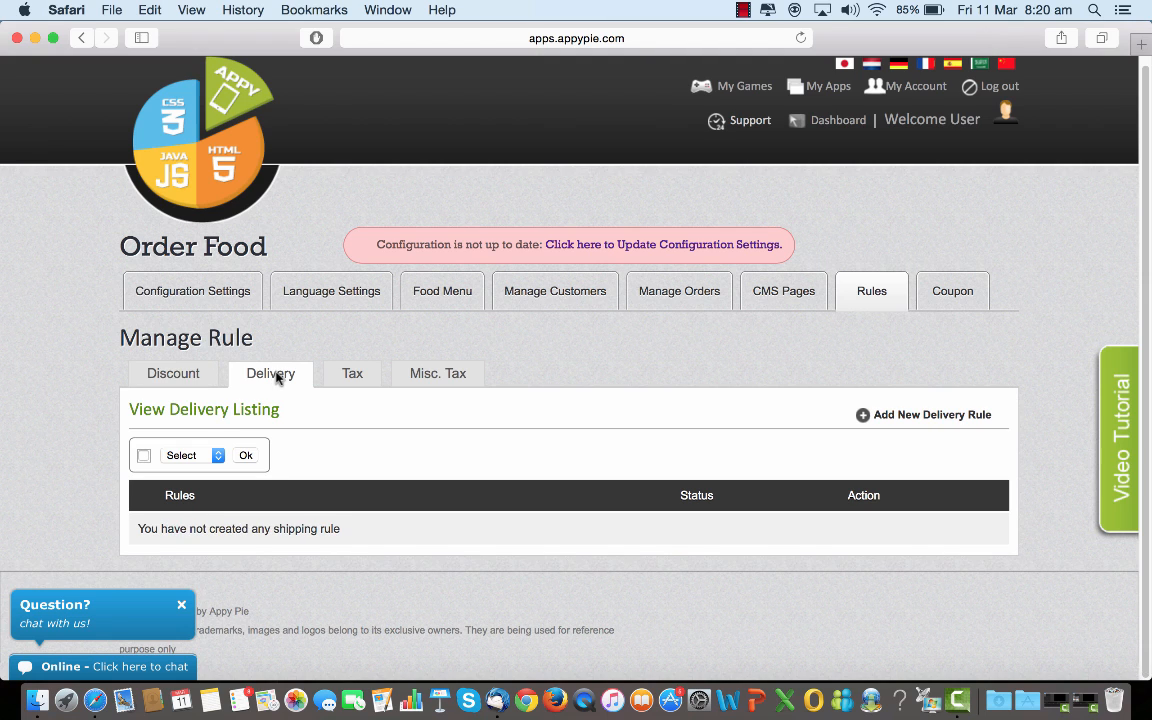
pyautogui.click(927, 416)
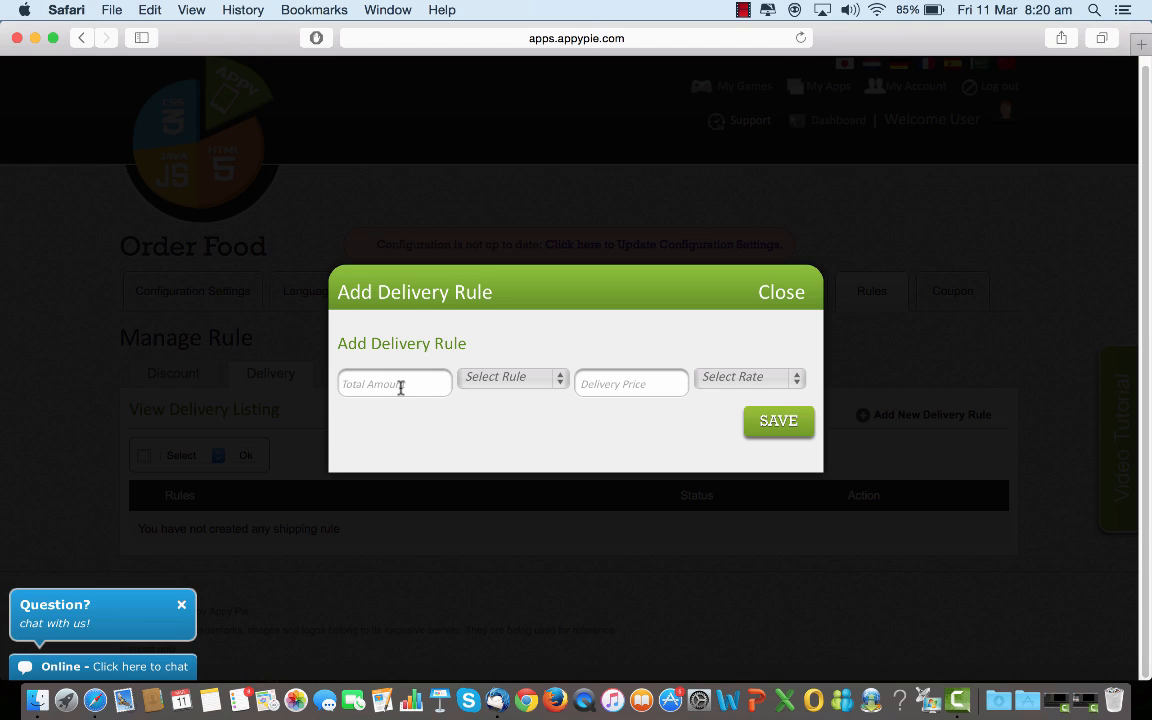
pyautogui.write('20')
pyautogui.click(557, 381)
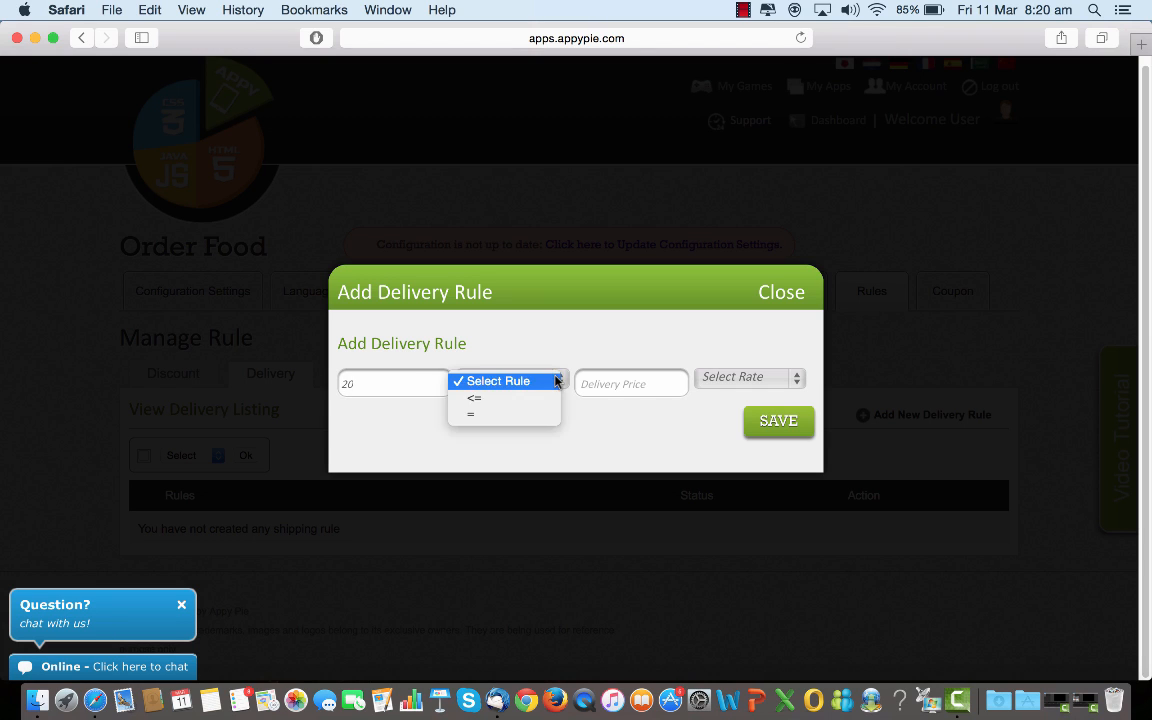
pyautogui.click(519, 415)
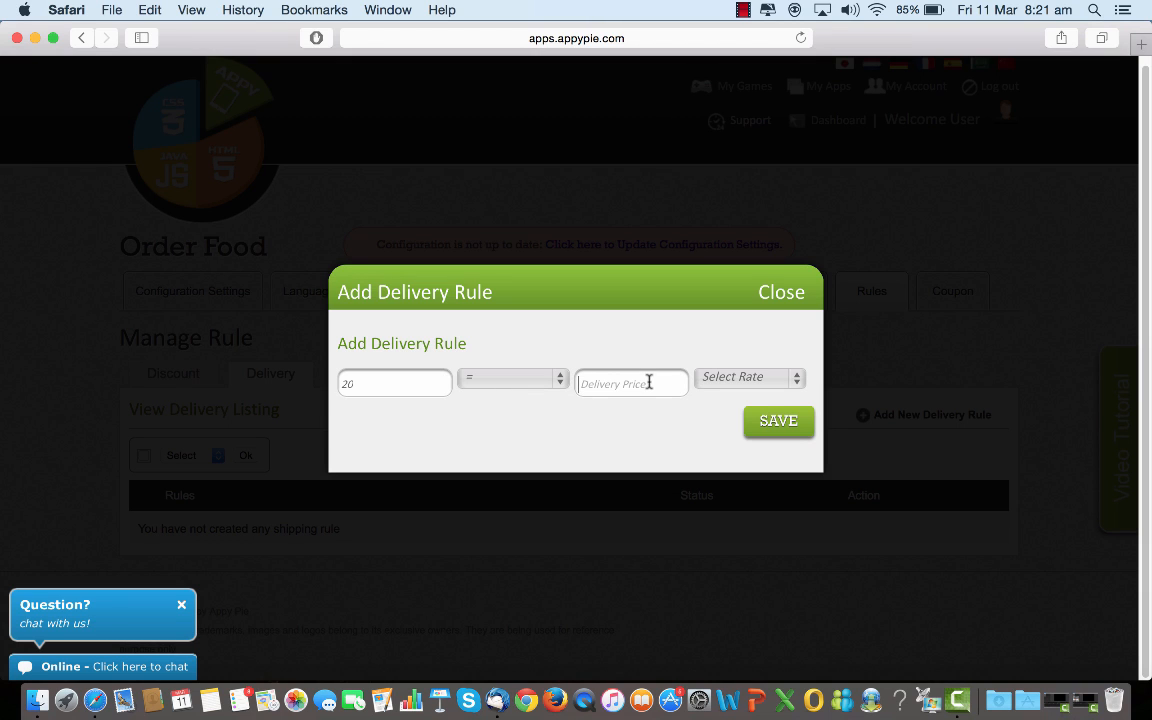
pyautogui.write('5')
pyautogui.click(800, 378)
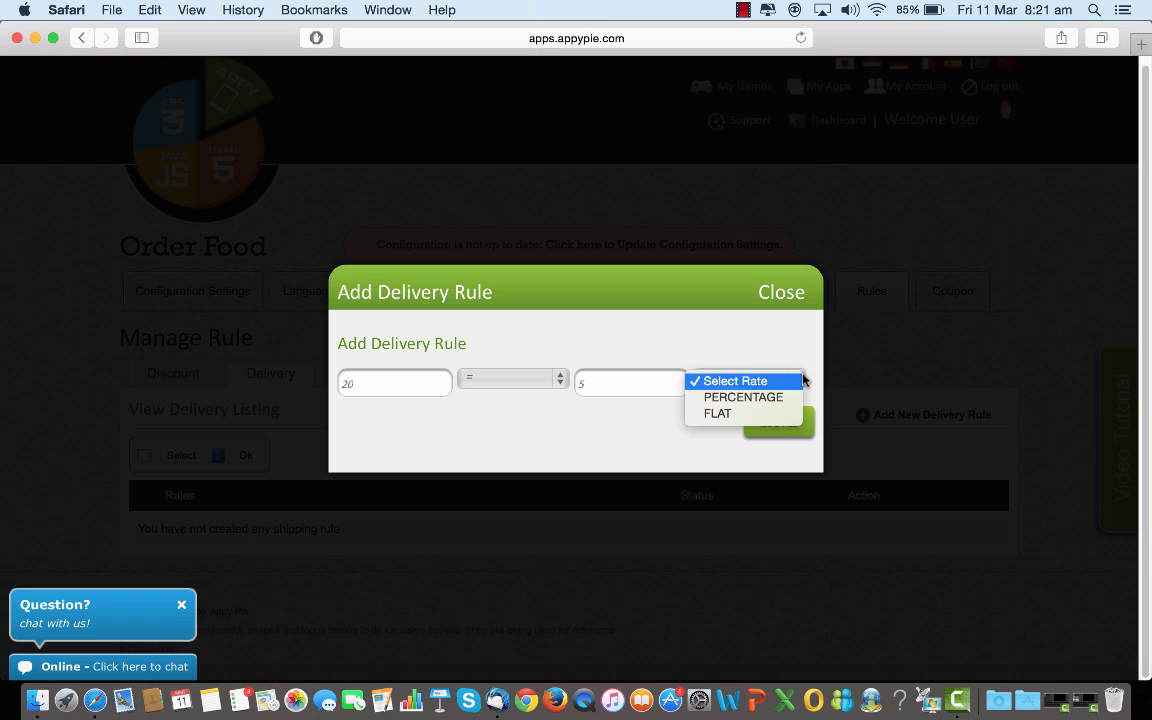
pyautogui.click(782, 412)
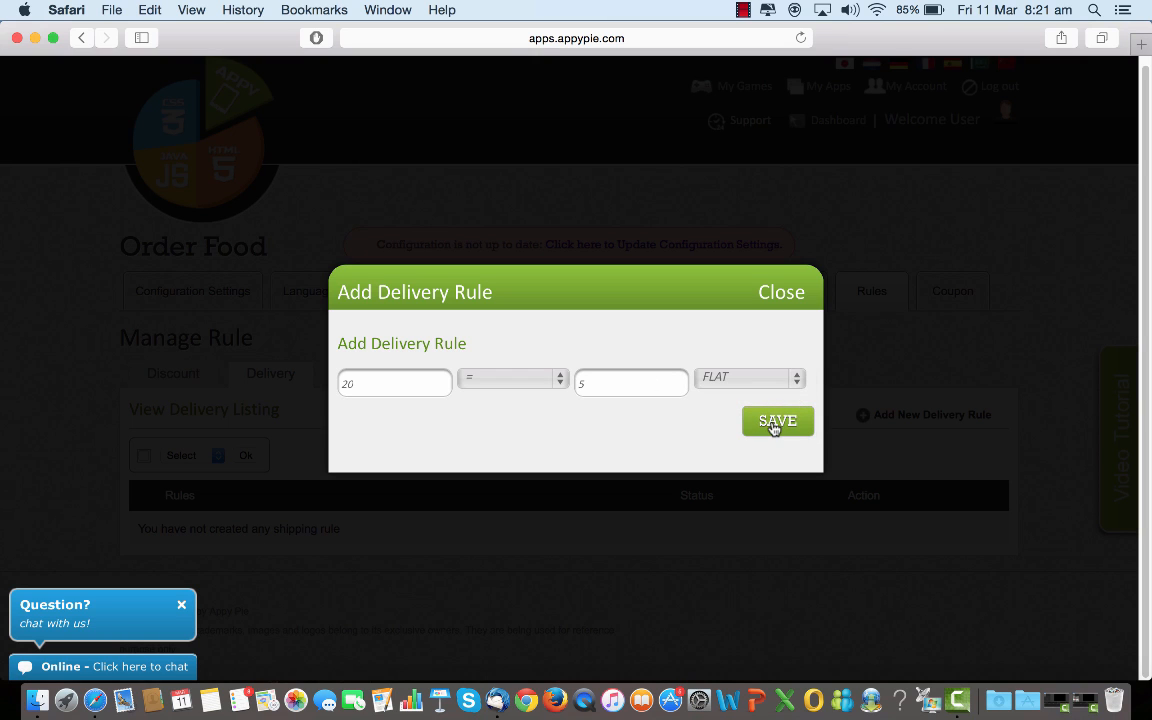
pyautogui.click(772, 421)
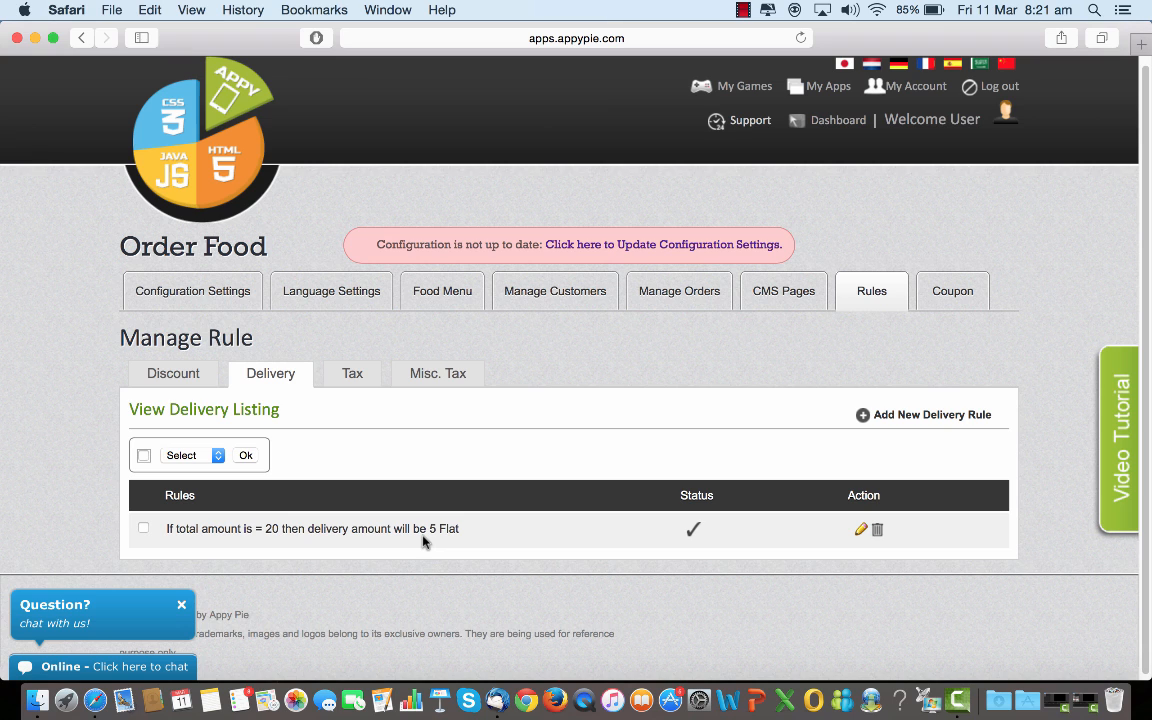
# Step: Add and save a tax rule with total amount >= 10 and tax price 2 as PERCENTAGE, and select it in the listing
pyautogui.click(357, 384)
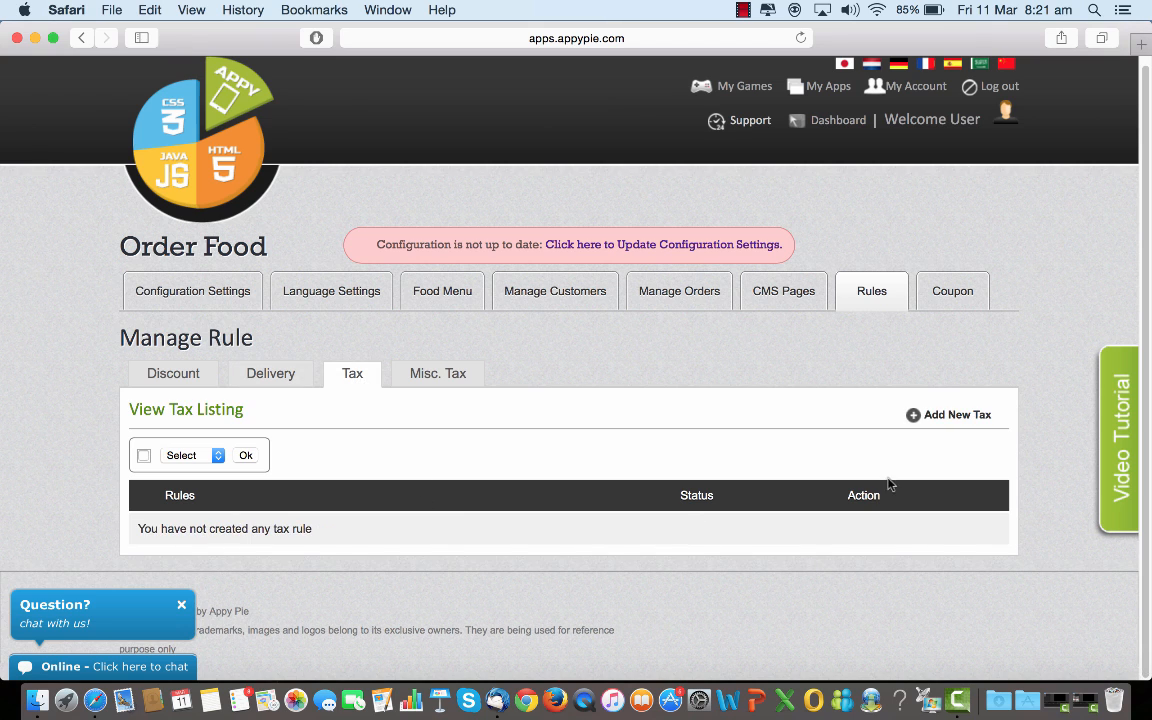
pyautogui.click(953, 421)
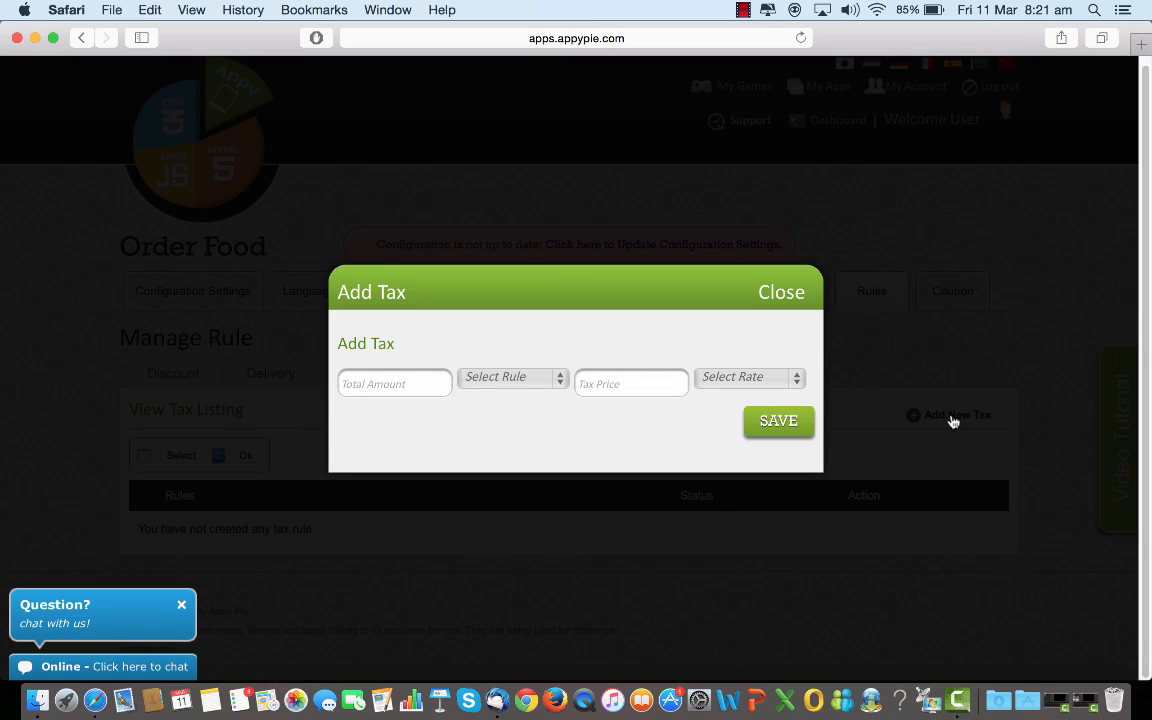
pyautogui.click(356, 380)
pyautogui.write('10')
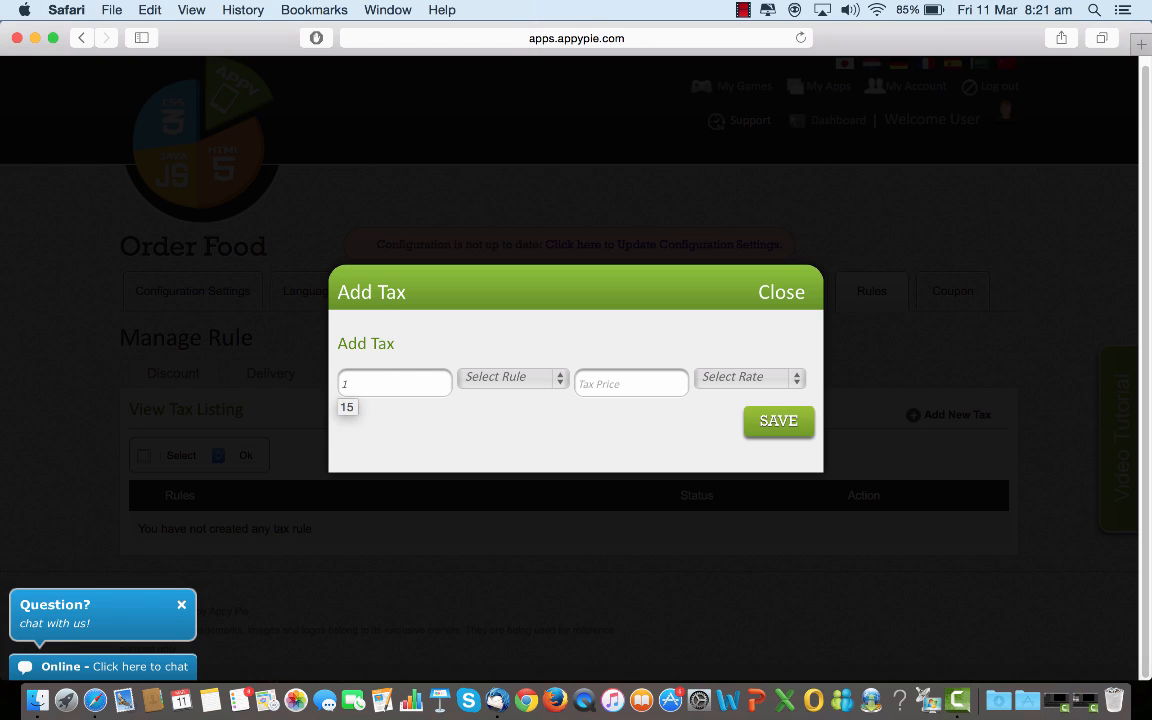
pyautogui.click(556, 377)
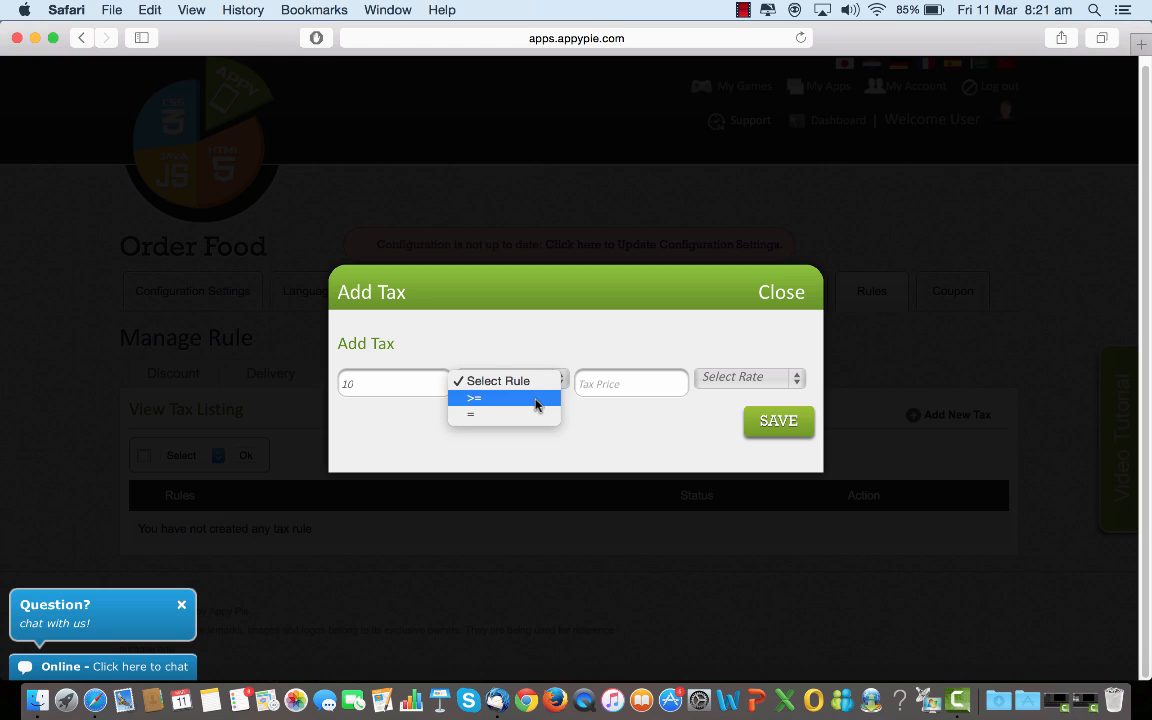
pyautogui.click(535, 399)
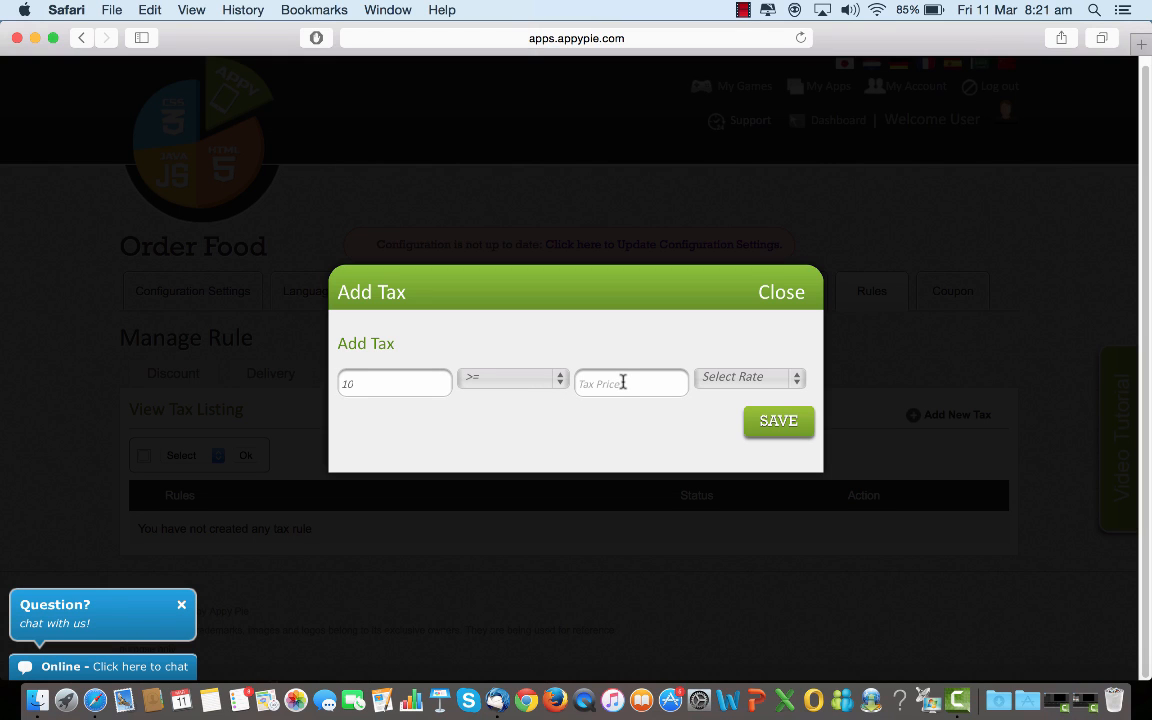
pyautogui.click(623, 382)
pyautogui.write('2')
pyautogui.click(797, 384)
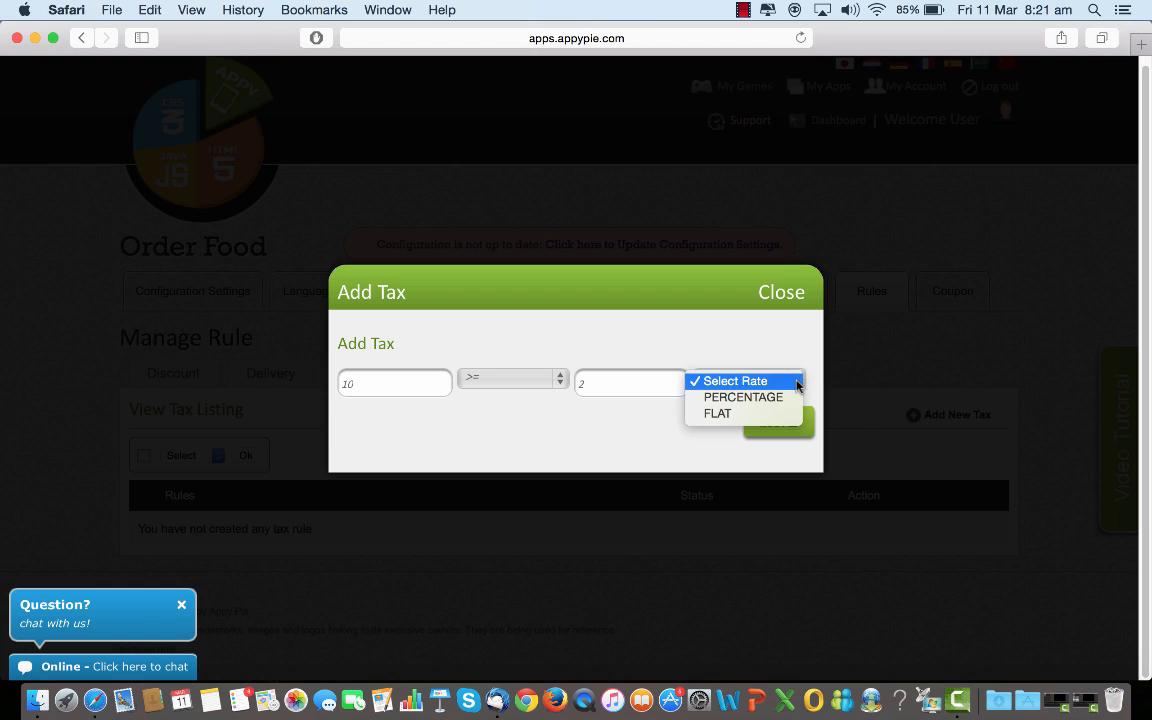
pyautogui.click(783, 398)
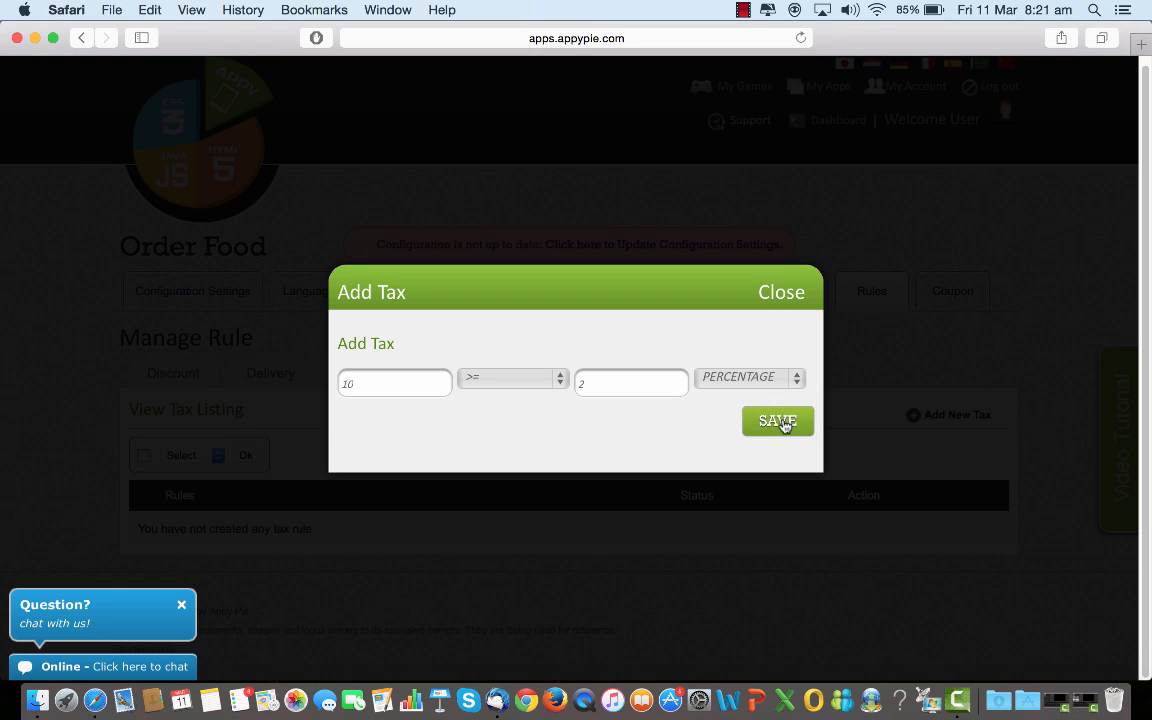
pyautogui.click(778, 421)
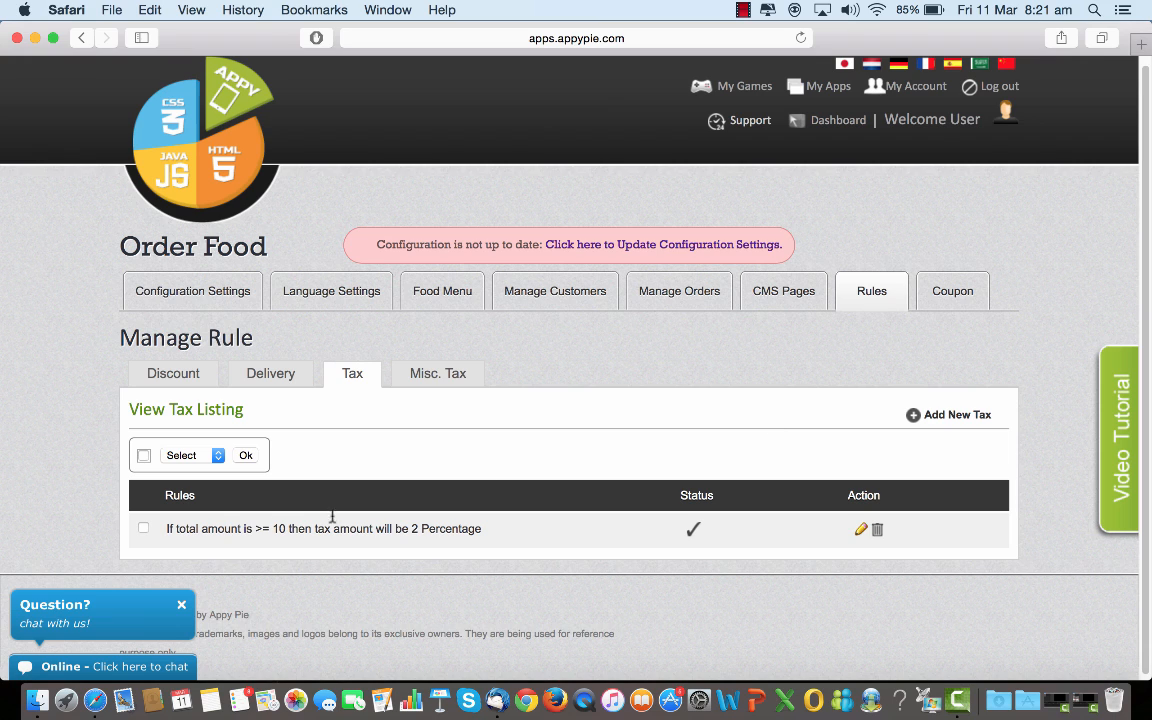
pyautogui.click(143, 530)
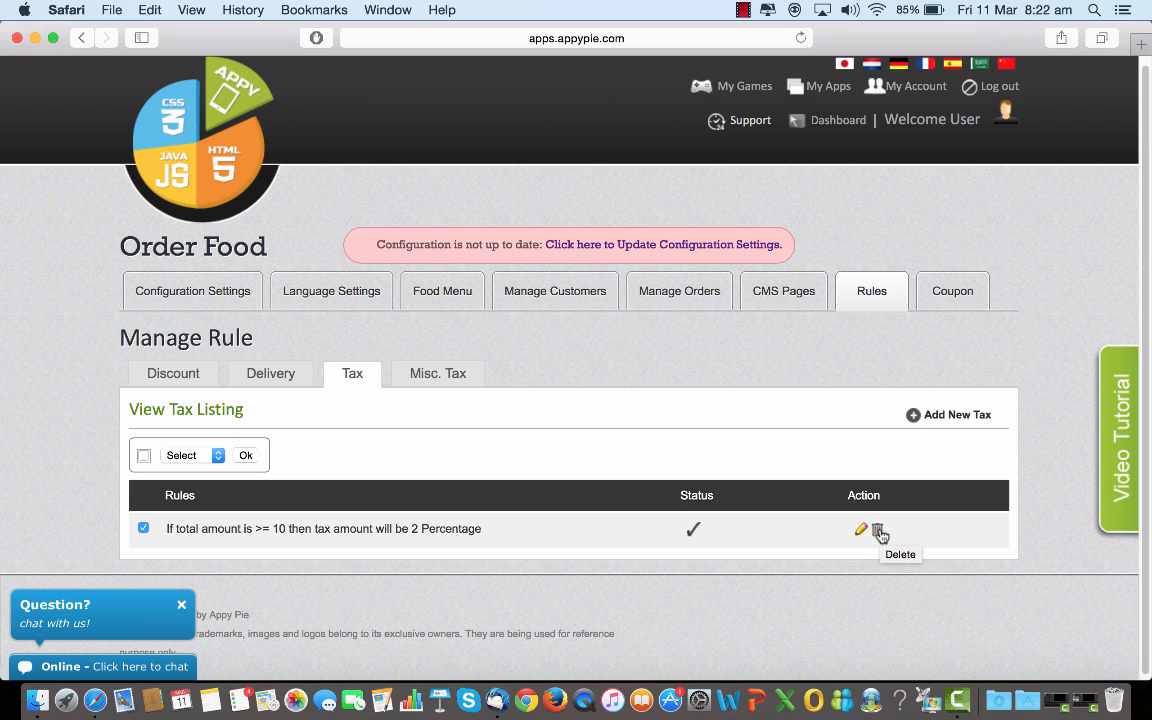
# Step: Add and save a miscellaneous tax of type xyz with amount 2 as PERCENTAGE
pyautogui.click(448, 386)
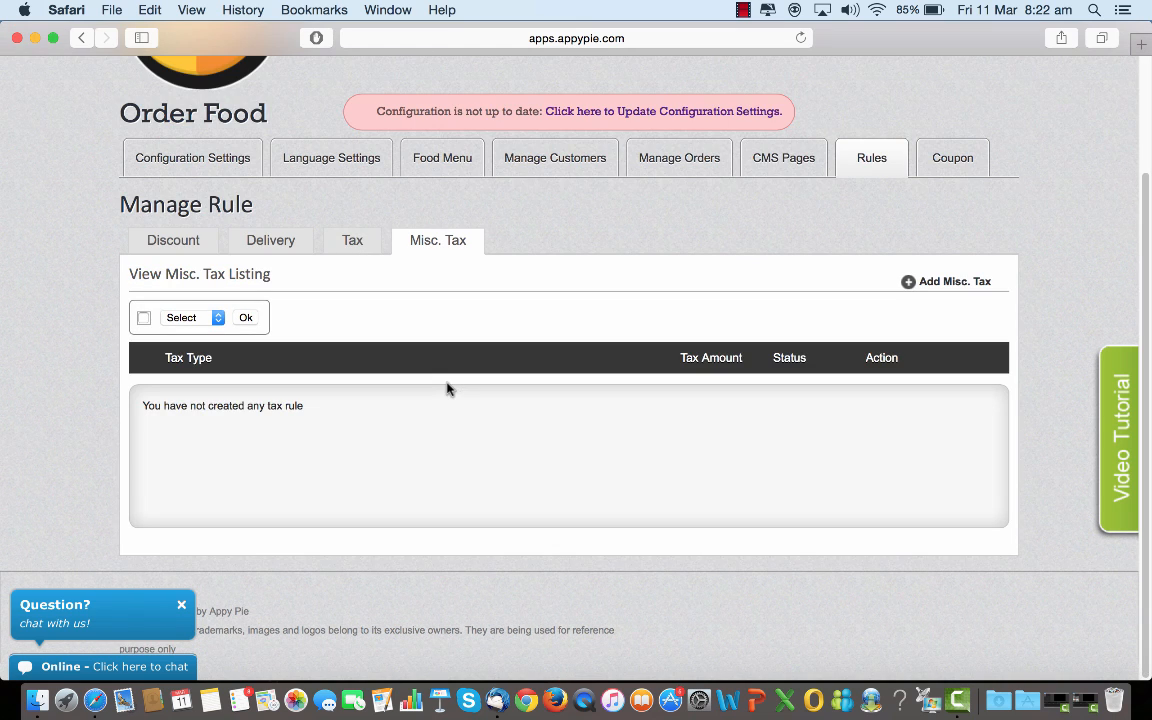
pyautogui.click(976, 287)
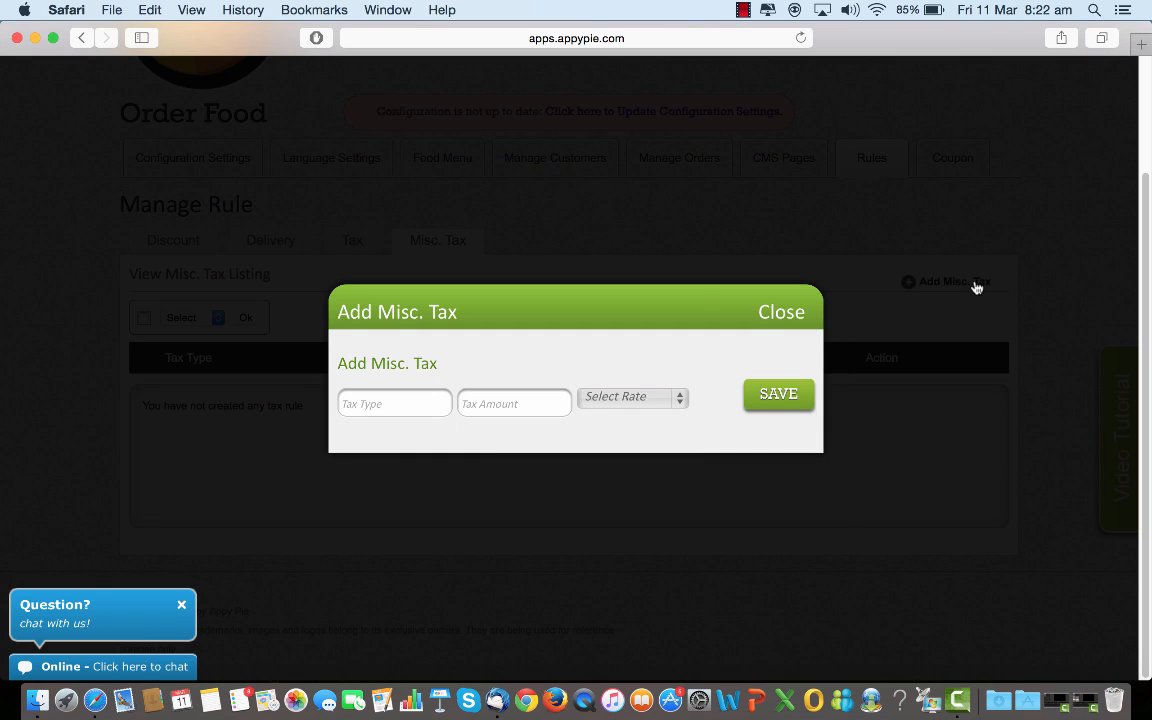
pyautogui.click(409, 401)
pyautogui.write('xyz')
pyautogui.click(490, 410)
pyautogui.write('2')
pyautogui.click(684, 400)
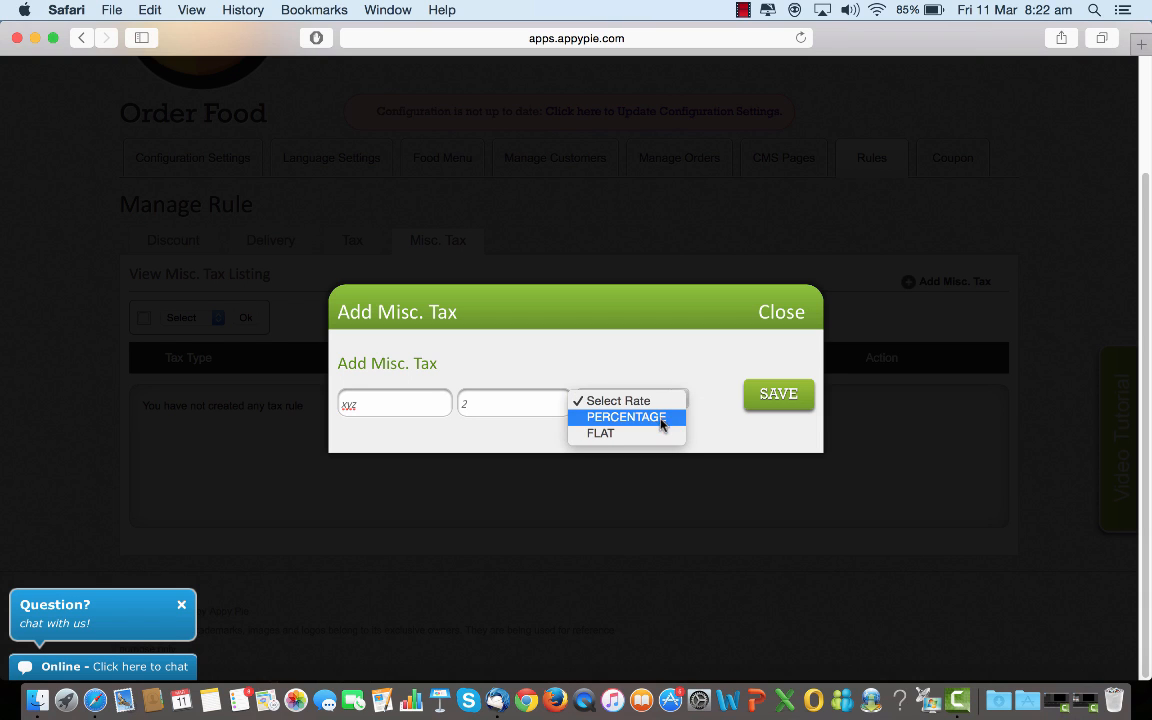
pyautogui.click(662, 418)
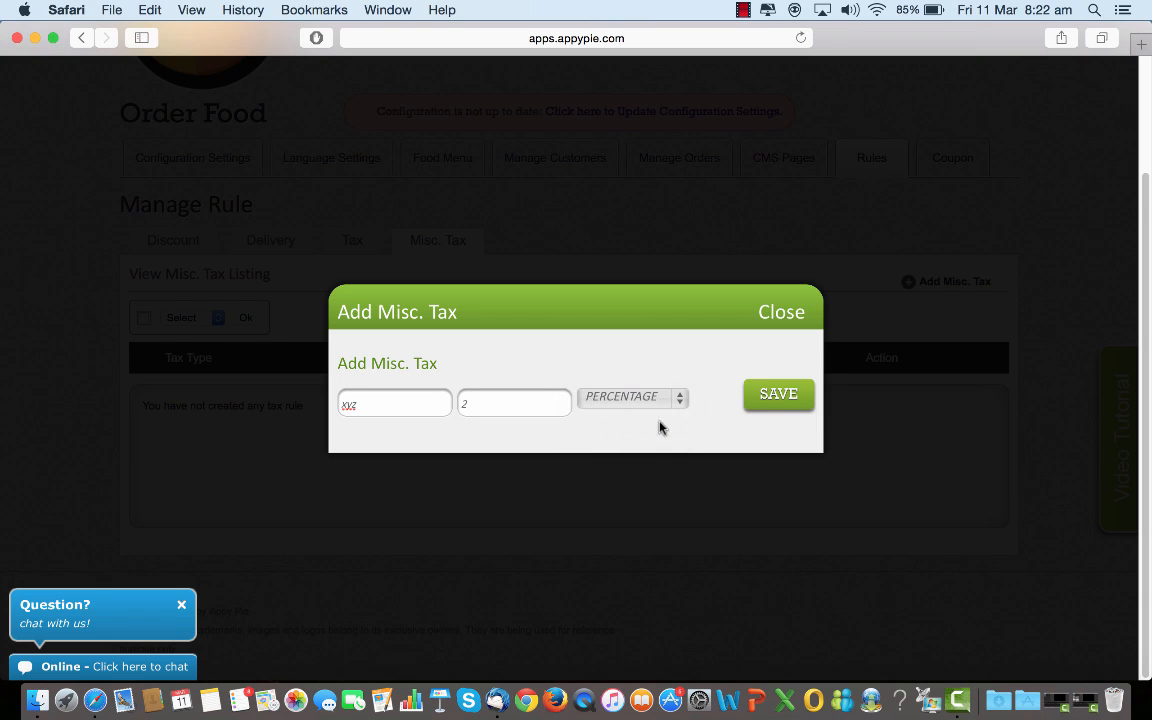
pyautogui.click(768, 395)
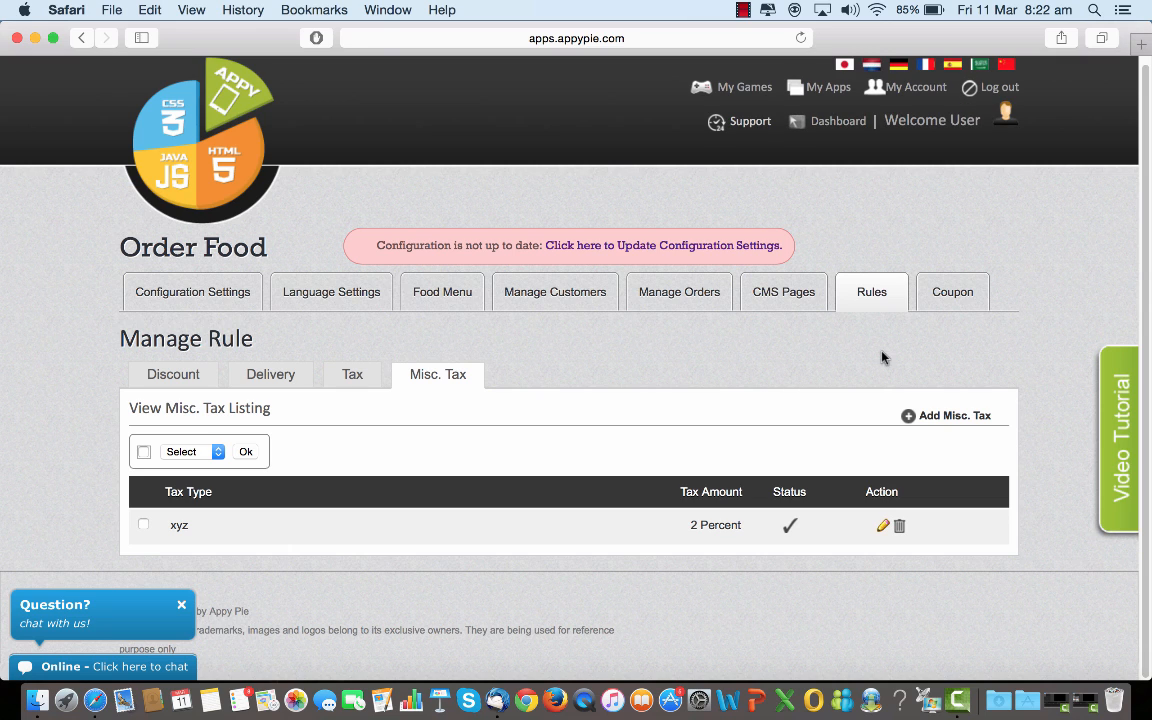
# Step: Start a new coupon for the food ordering feature with coupon code 4567 and the name rty
pyautogui.click(957, 302)
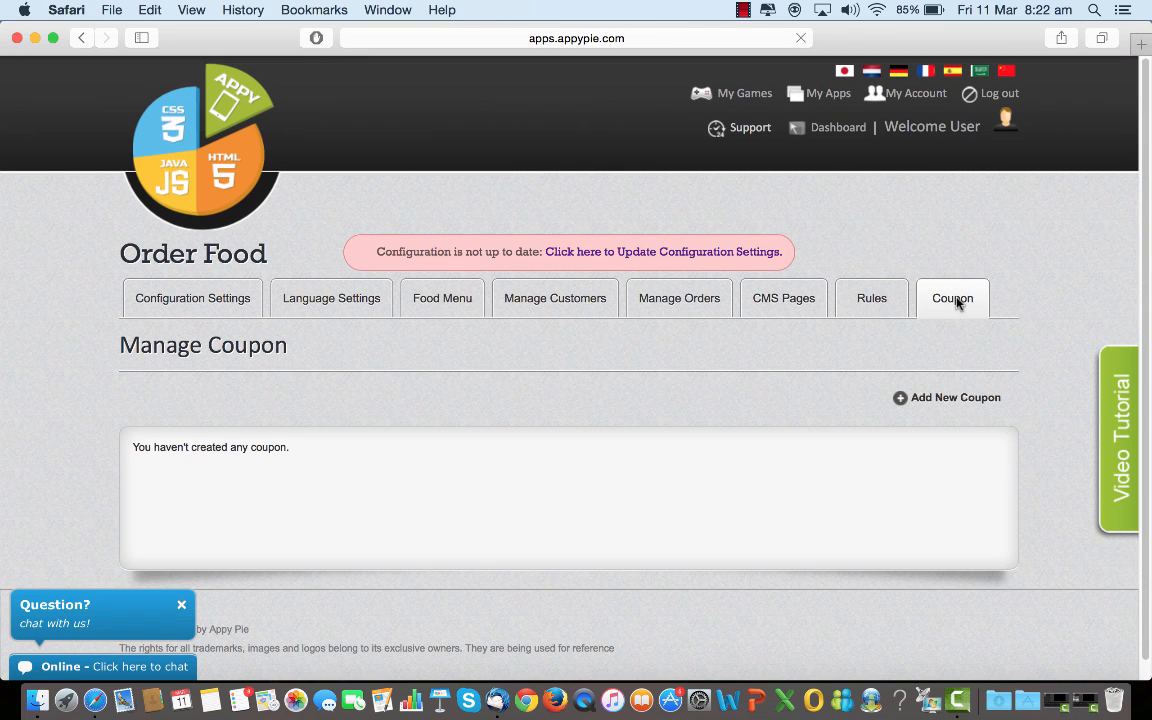
pyautogui.click(958, 398)
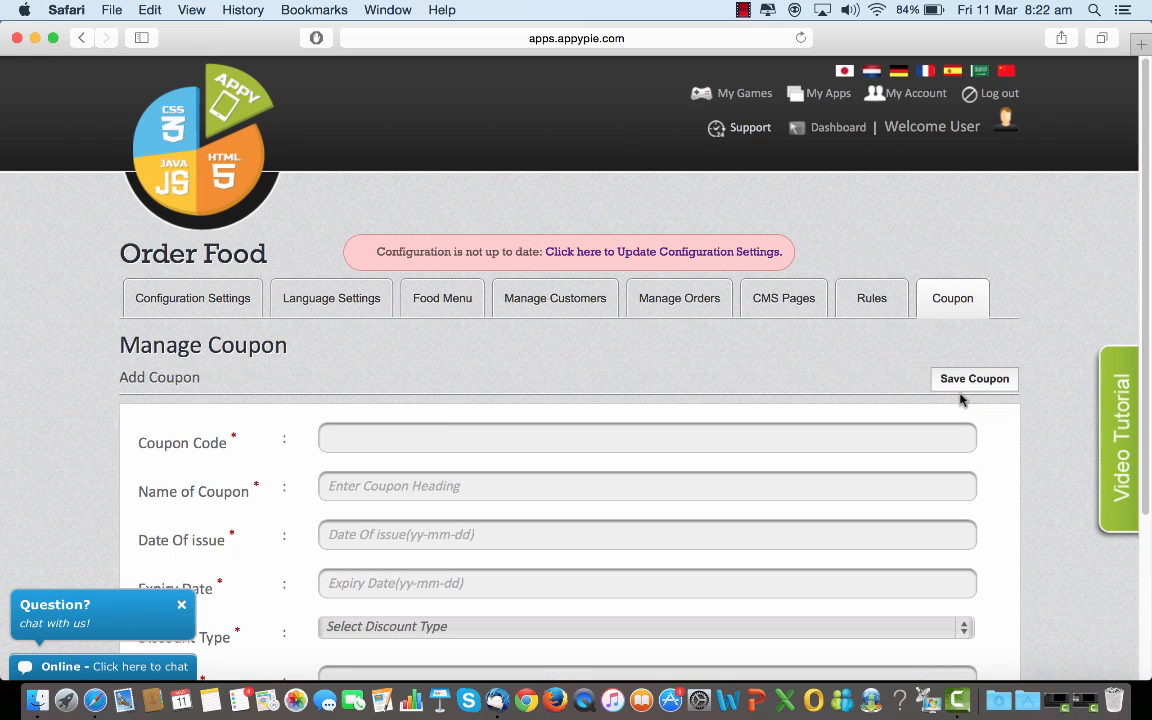
pyautogui.scroll(-5, 1050, 465)
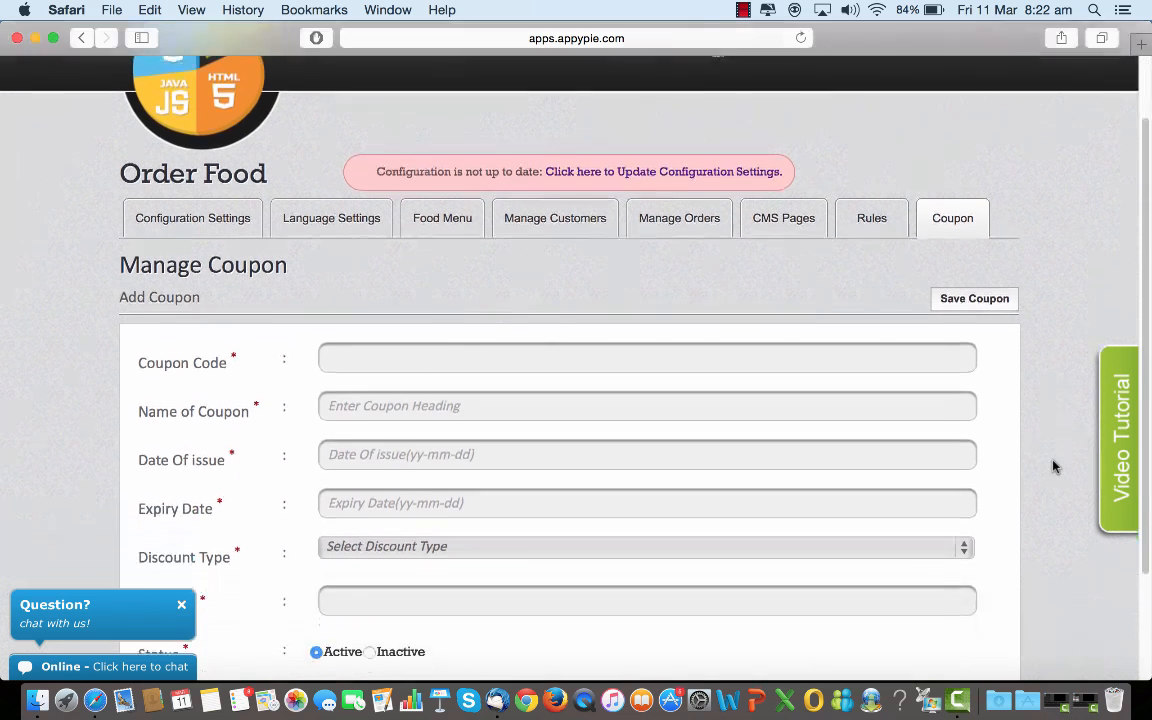
pyautogui.click(419, 216)
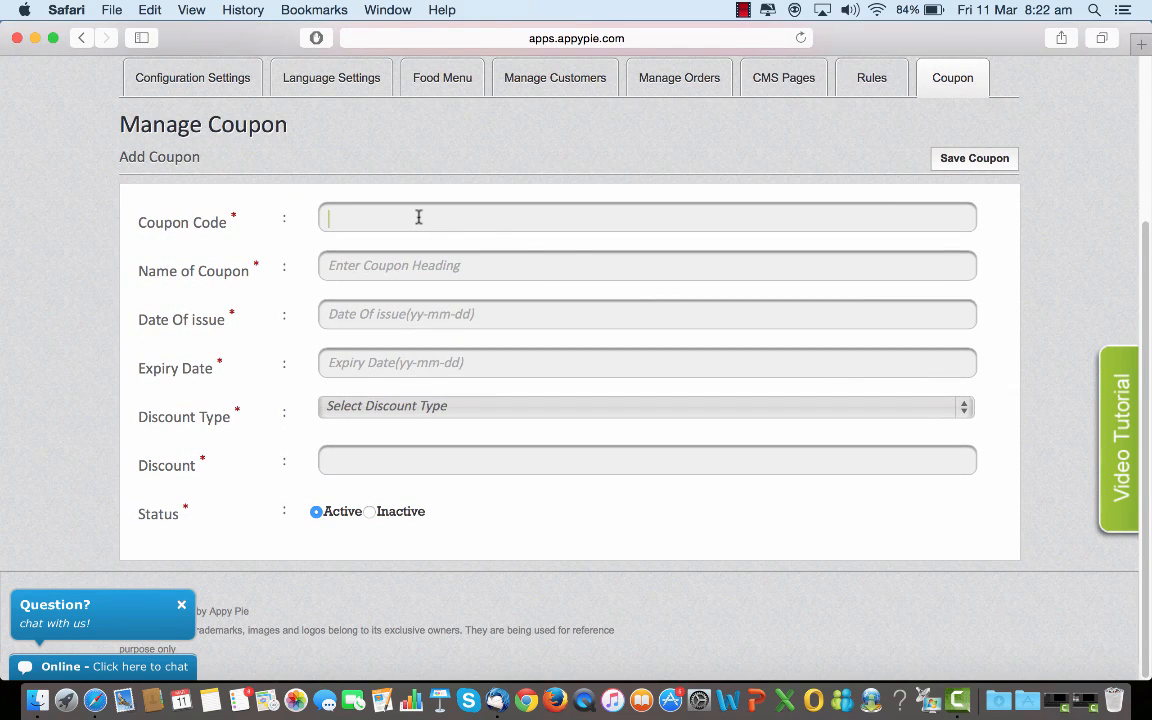
pyautogui.write('4567')
pyautogui.click(422, 263)
pyautogui.write('rty')
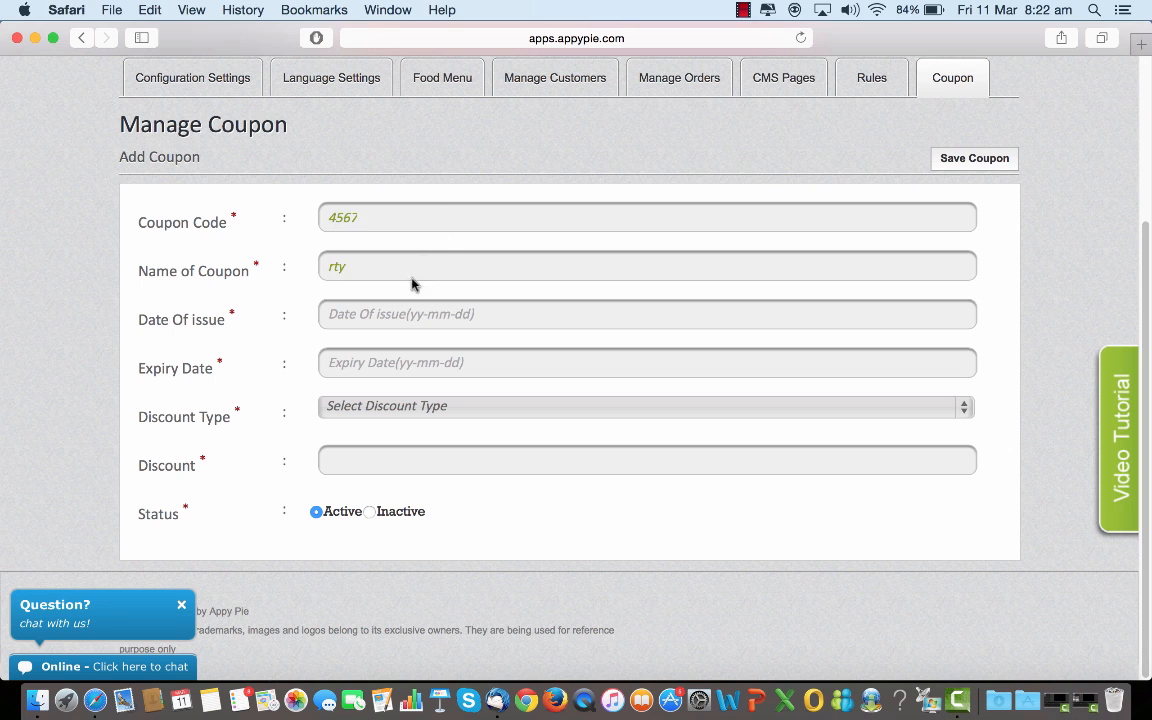
# Step: Set the coupon's date of issue to 2016-03-11 and its expiry date to 2016-03-31
pyautogui.click(384, 318)
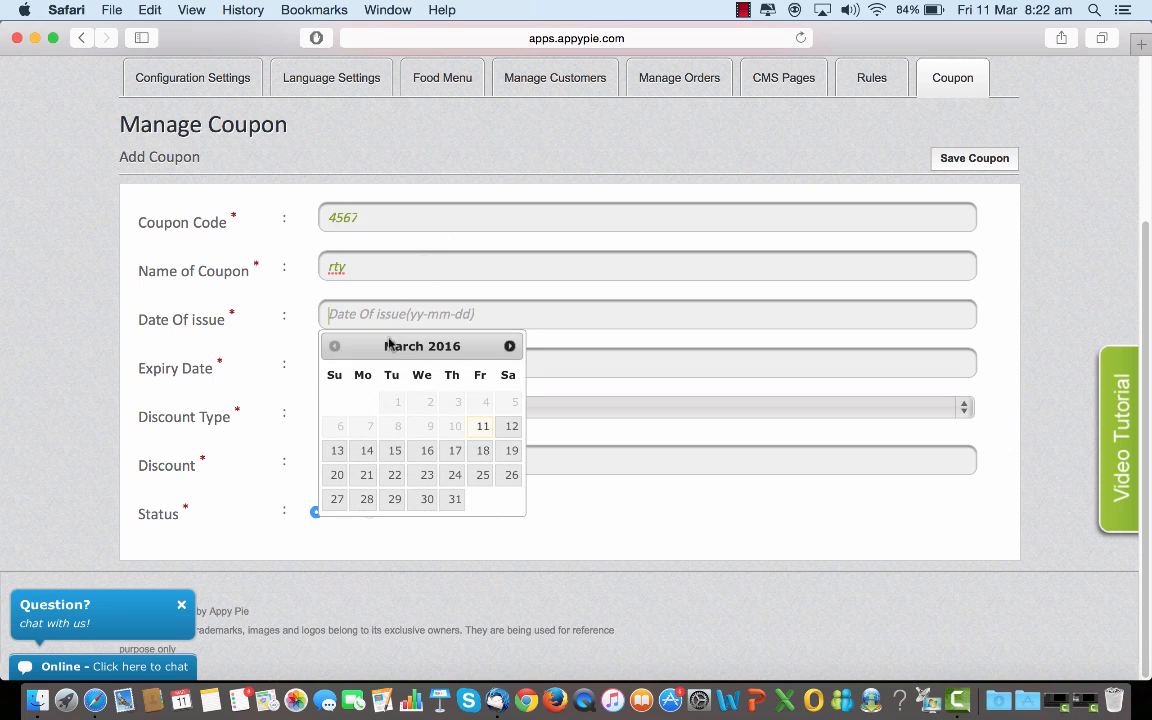
pyautogui.click(480, 429)
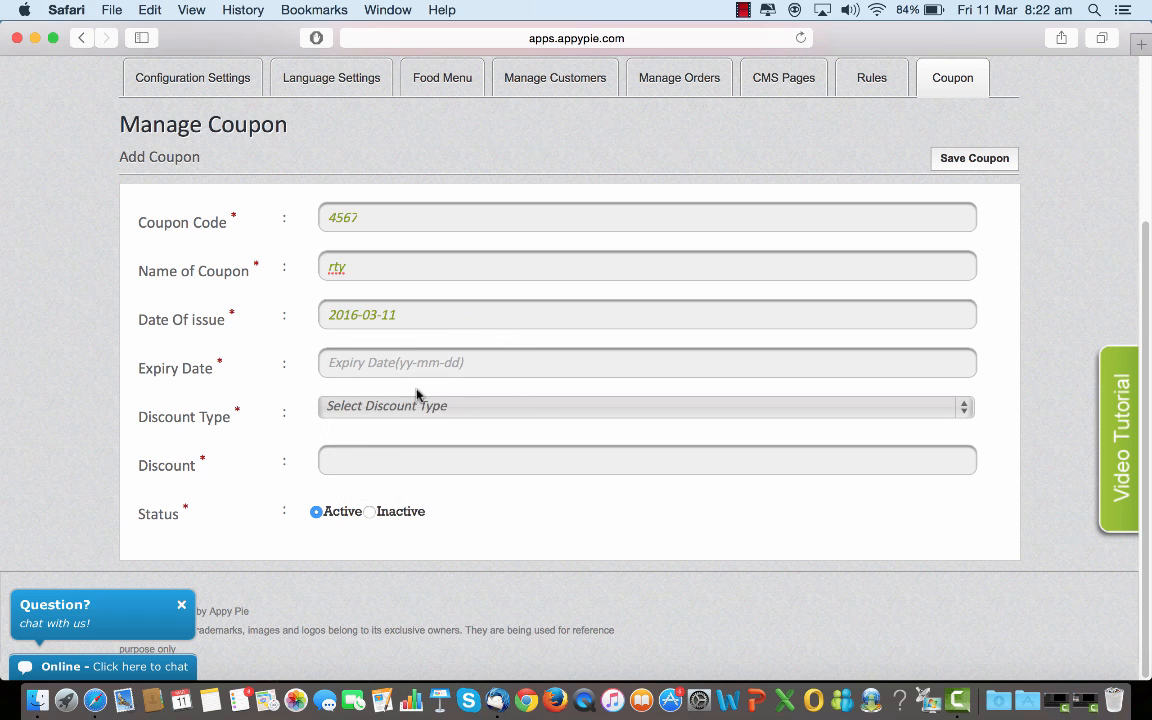
pyautogui.click(378, 370)
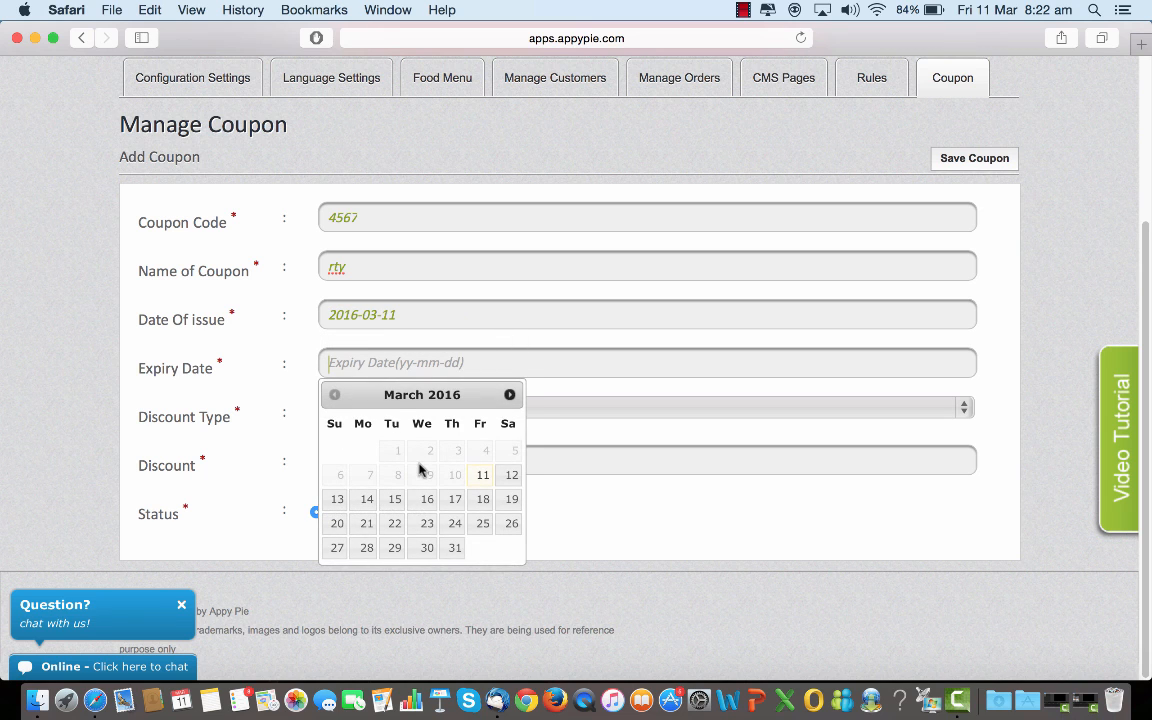
pyautogui.click(454, 548)
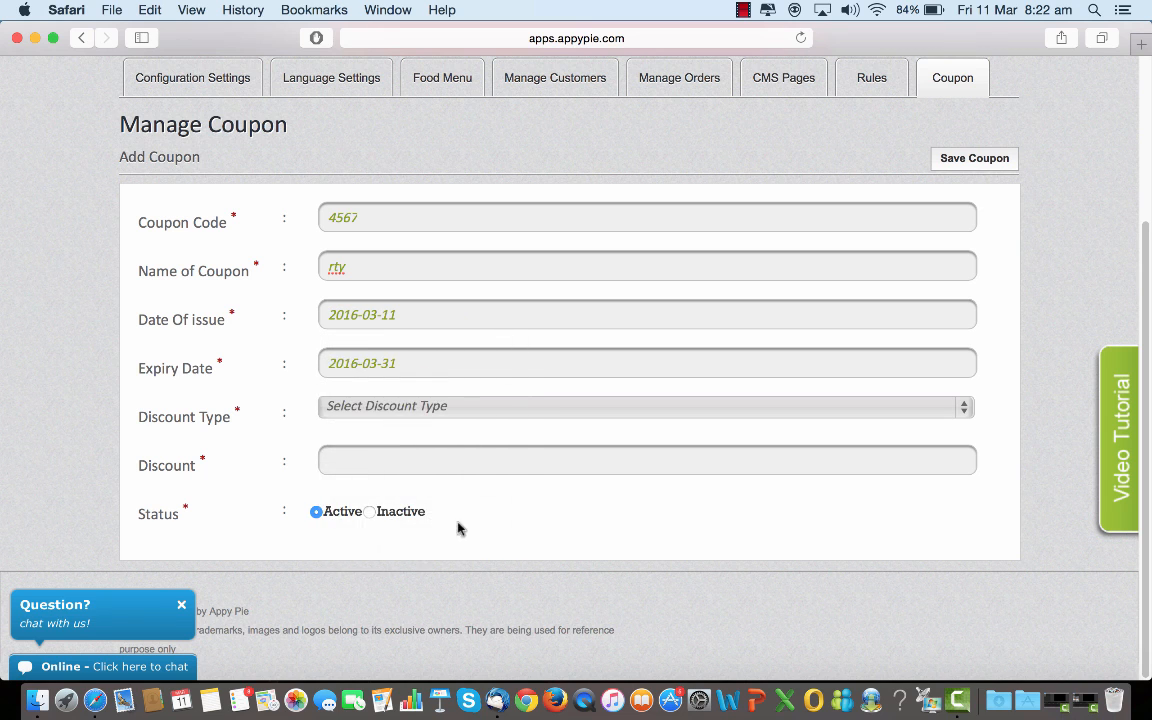
# Step: Give the coupon a Flat discount of 5 and save it
pyautogui.click(524, 406)
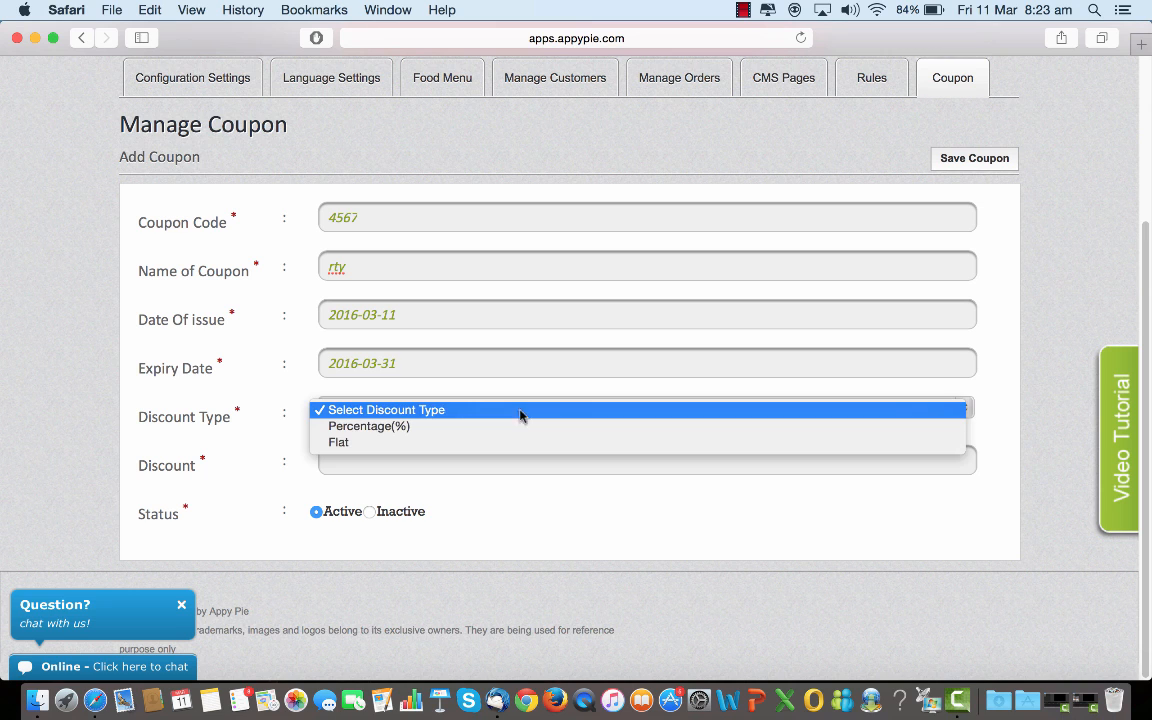
pyautogui.click(510, 442)
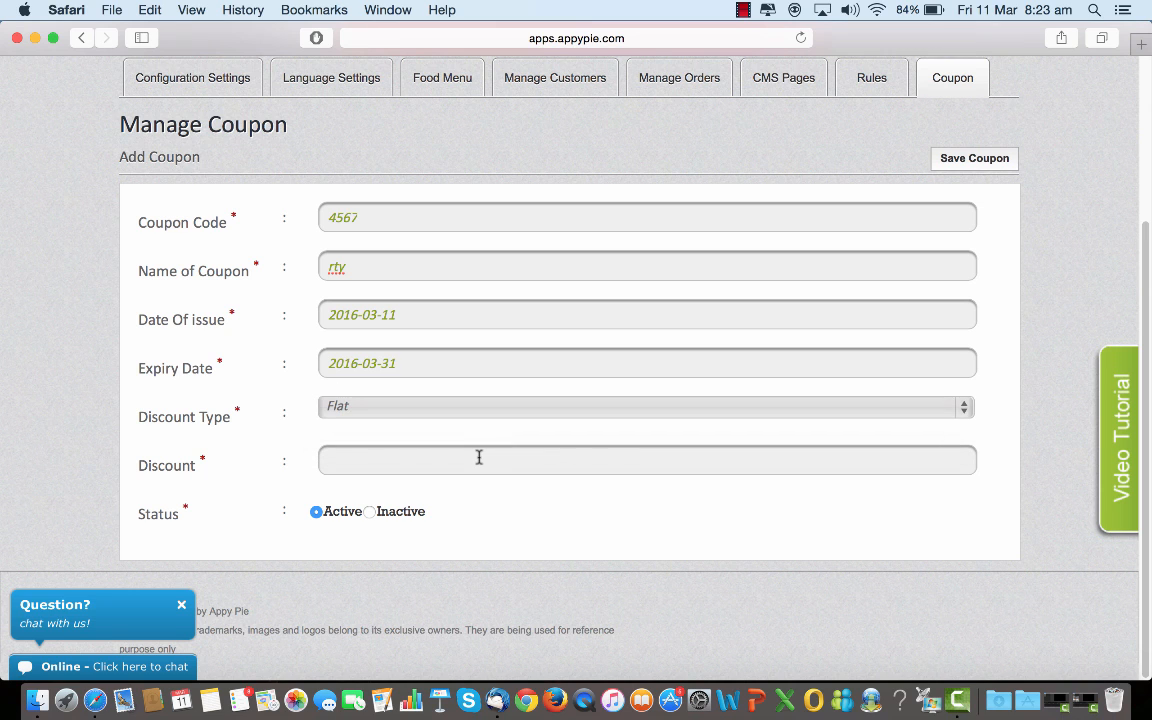
pyautogui.click(478, 458)
pyautogui.write('5')
pyautogui.click(984, 160)
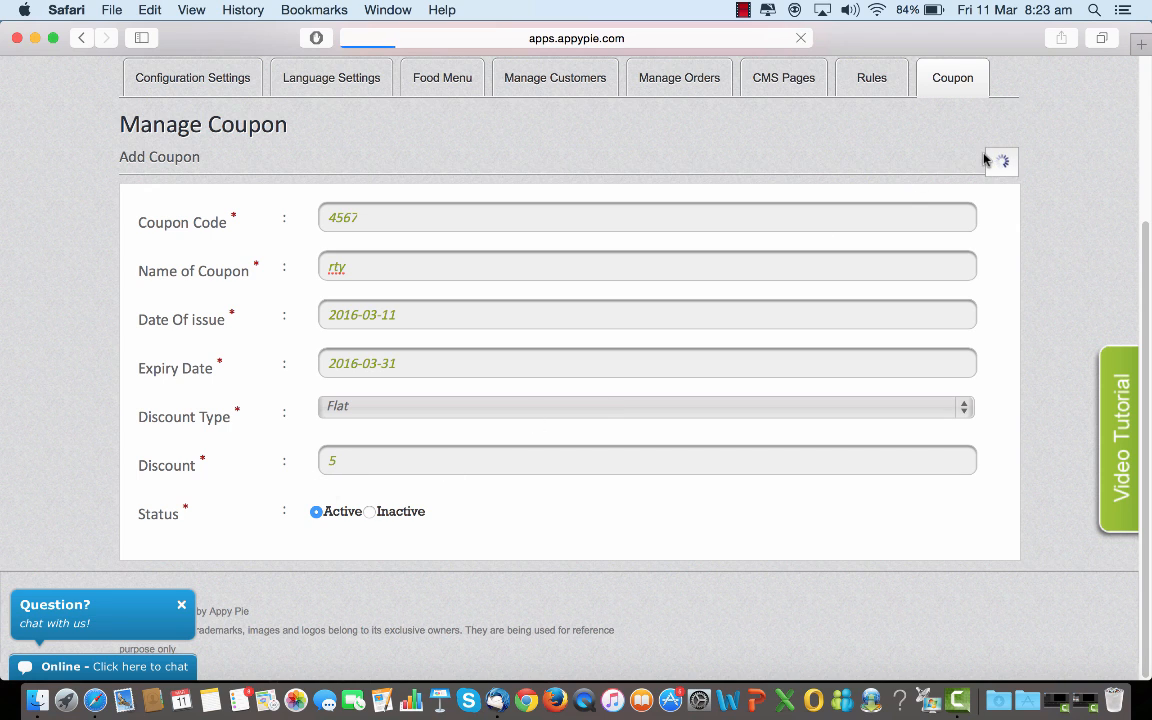